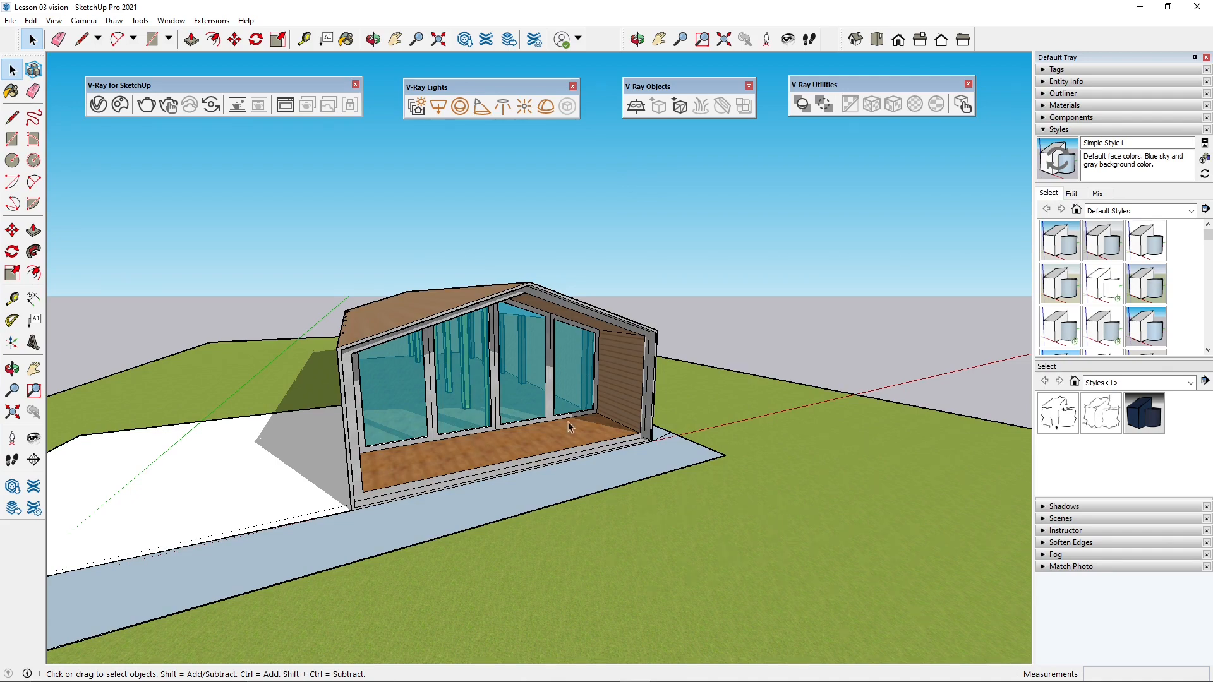
- Examine the house model from both front corners and close up through its glazed facade
middle_click_drag(463, 309, 474, 436)
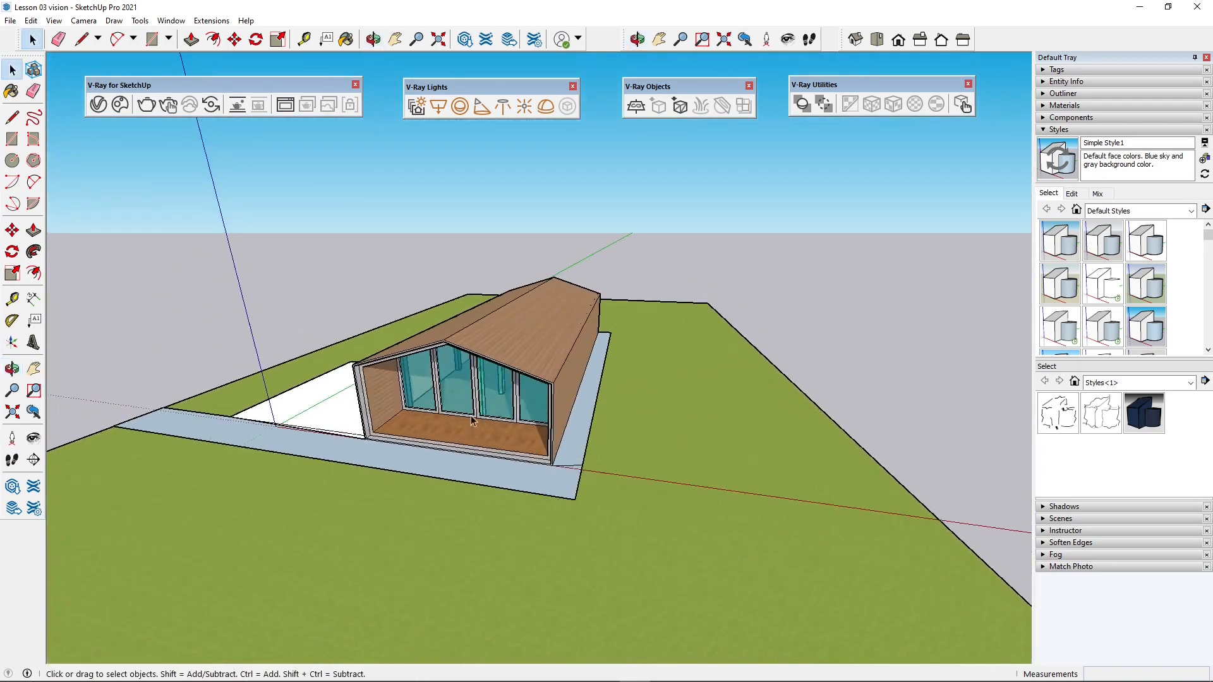
middle_click_drag(288, 398, 562, 375)
scroll(602, 434, "up", 3)
middle_click_drag(602, 435, 553, 344)
scroll(551, 338, "up", 5)
scroll(550, 335, "up", 8)
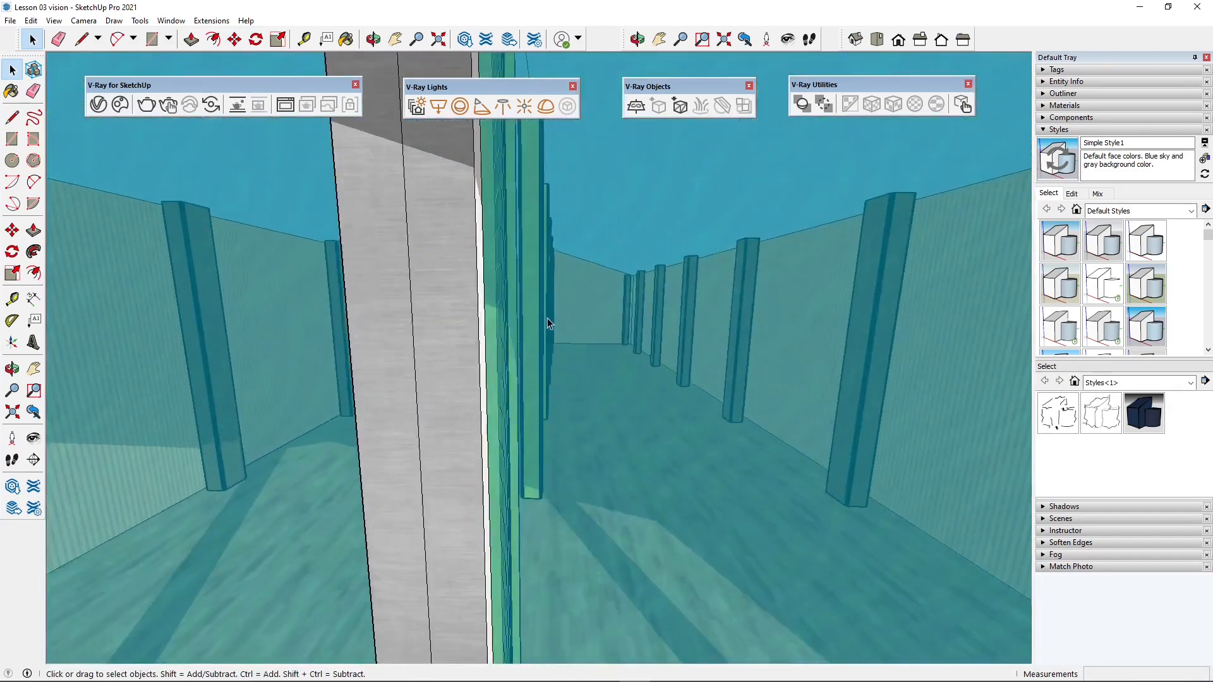
scroll(539, 369, "down", 12)
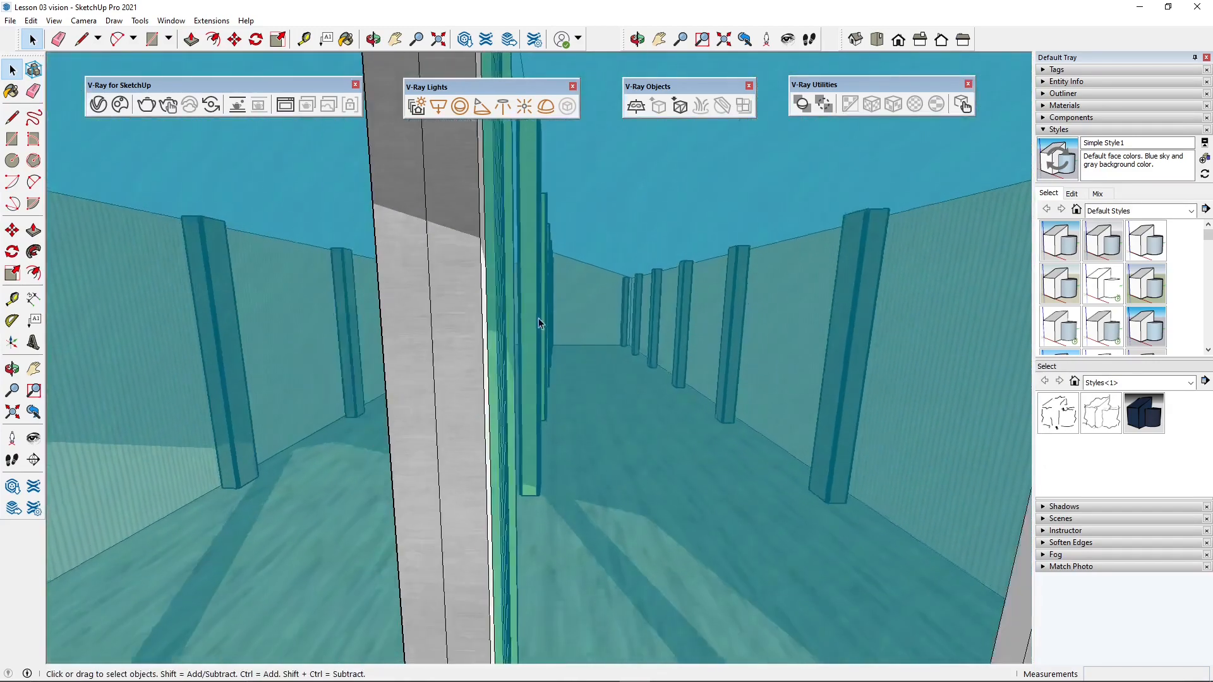
scroll(519, 243, "down", 4)
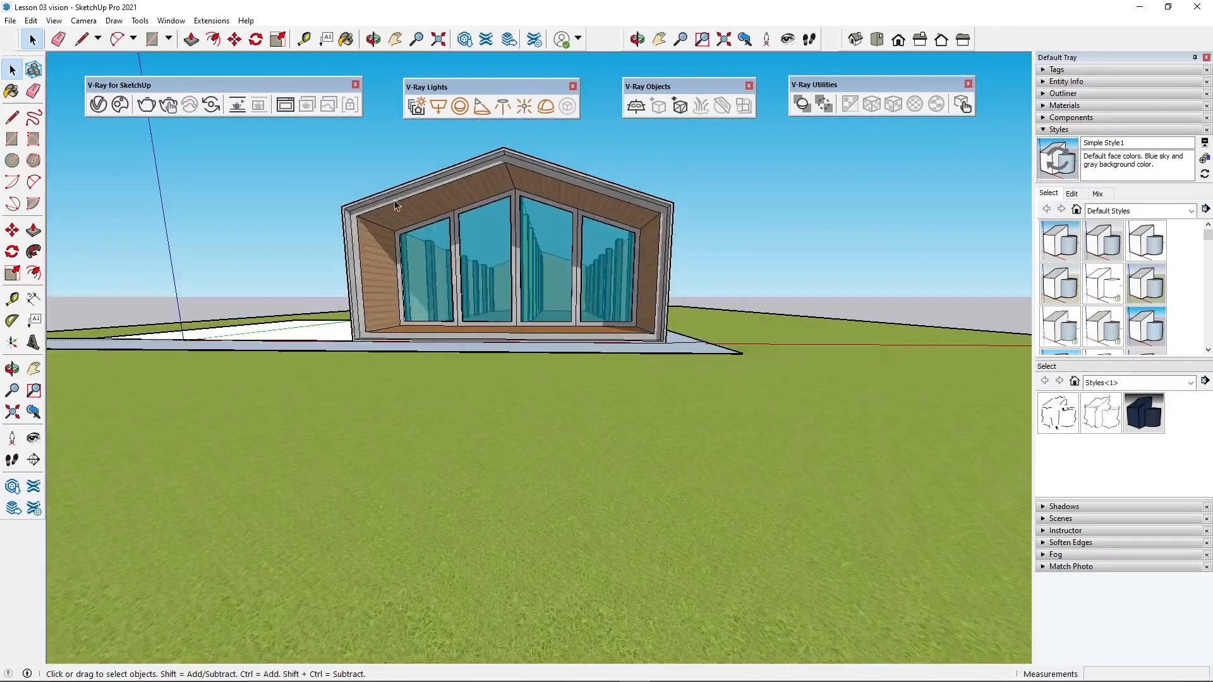
middle_click_drag(519, 243, 443, 188)
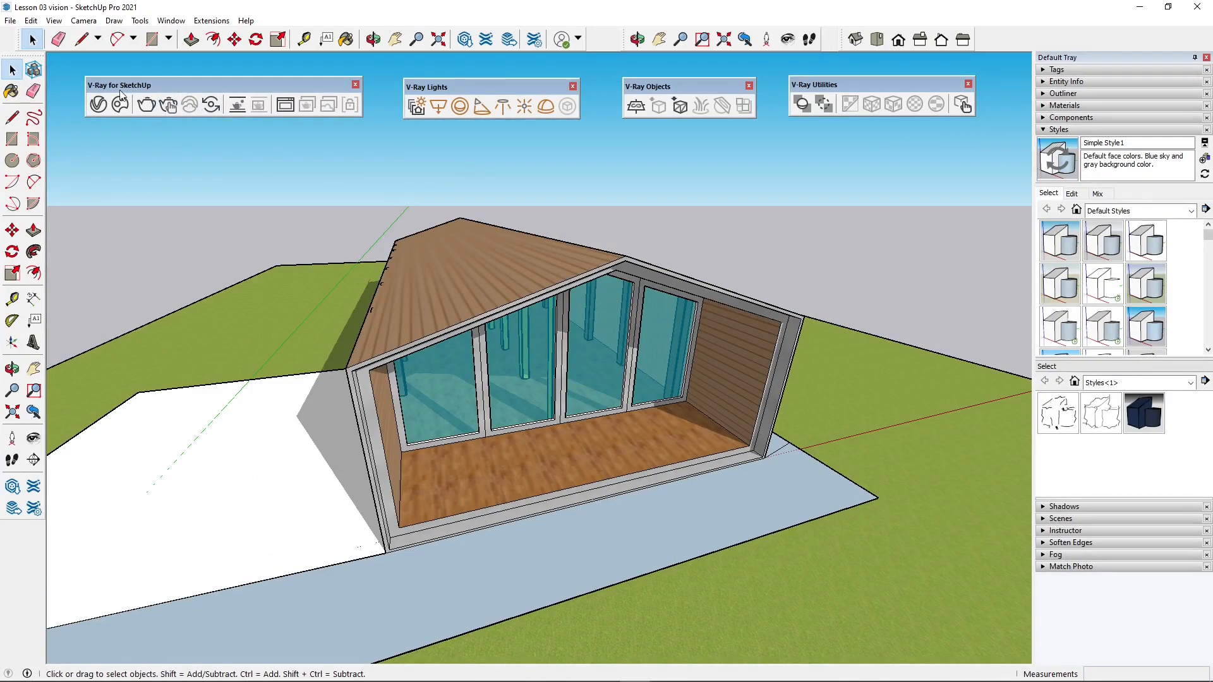
- Start a V-Ray Vision live session for the house model
left_click_drag(189, 87, 184, 91)
left_click(212, 21)
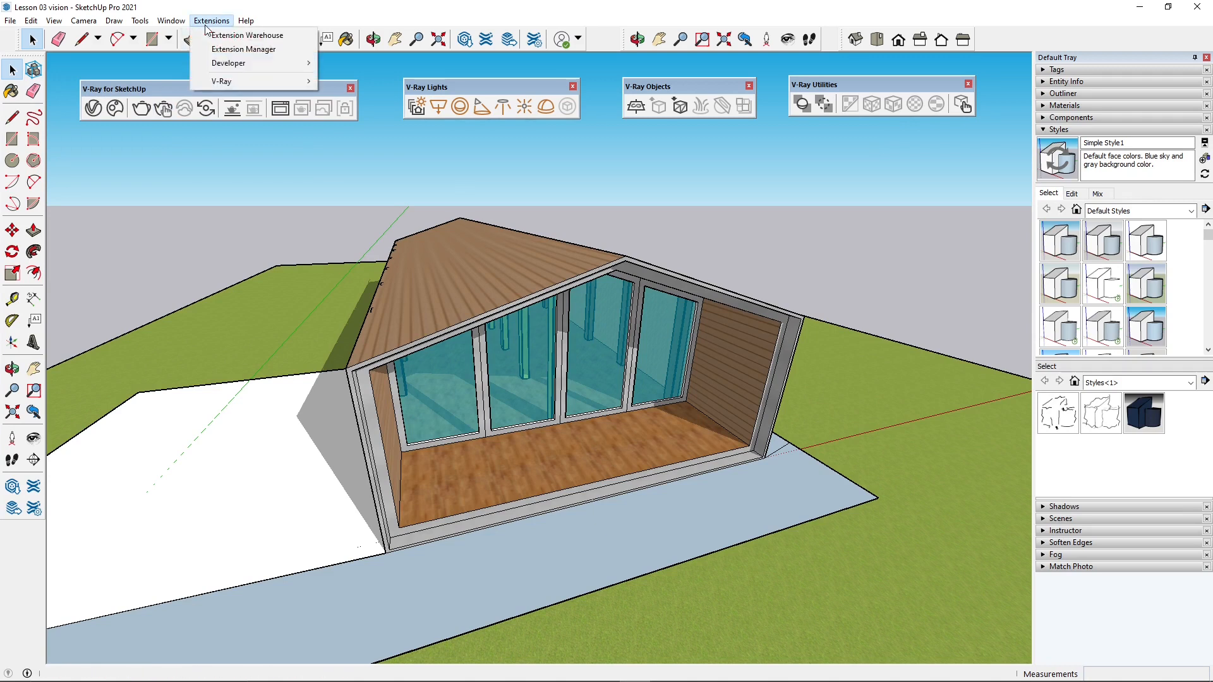
mouse_move(224, 82)
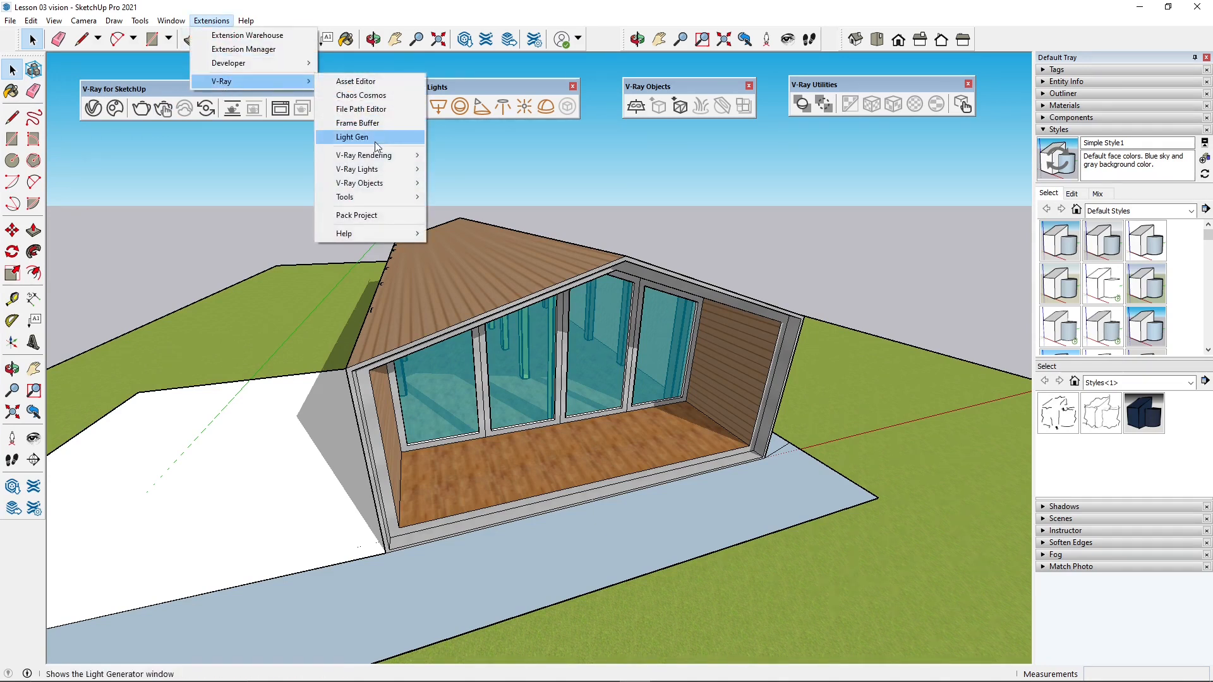
mouse_move(391, 157)
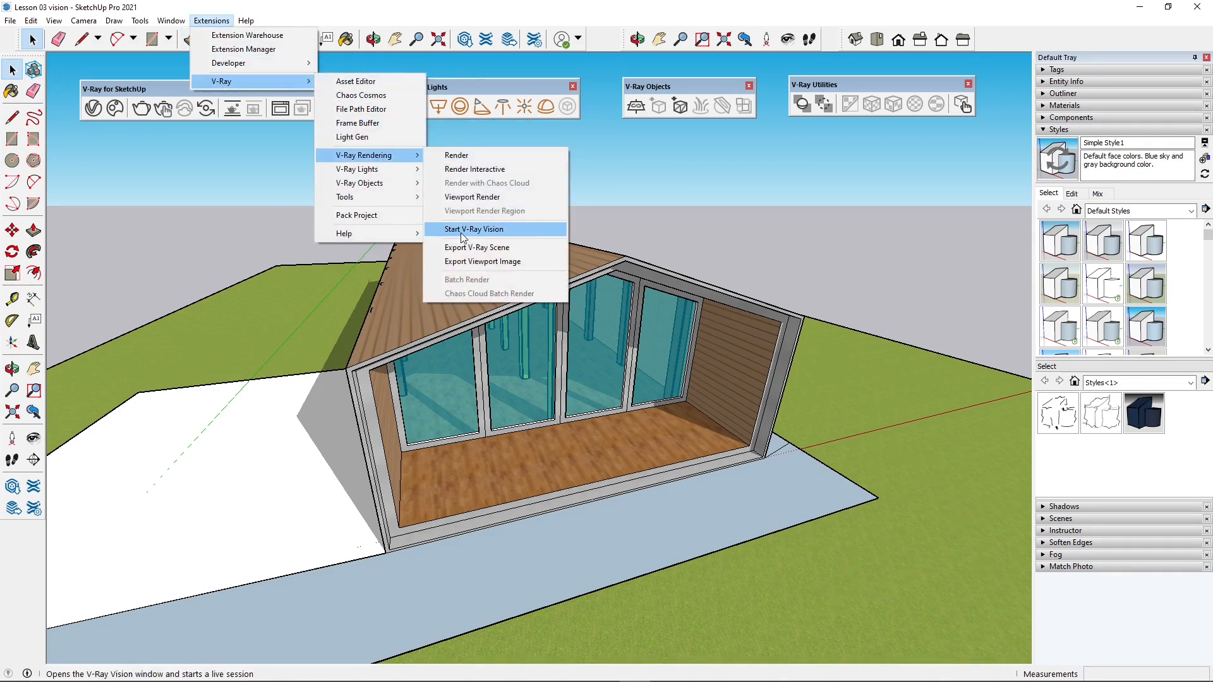
left_click(496, 230)
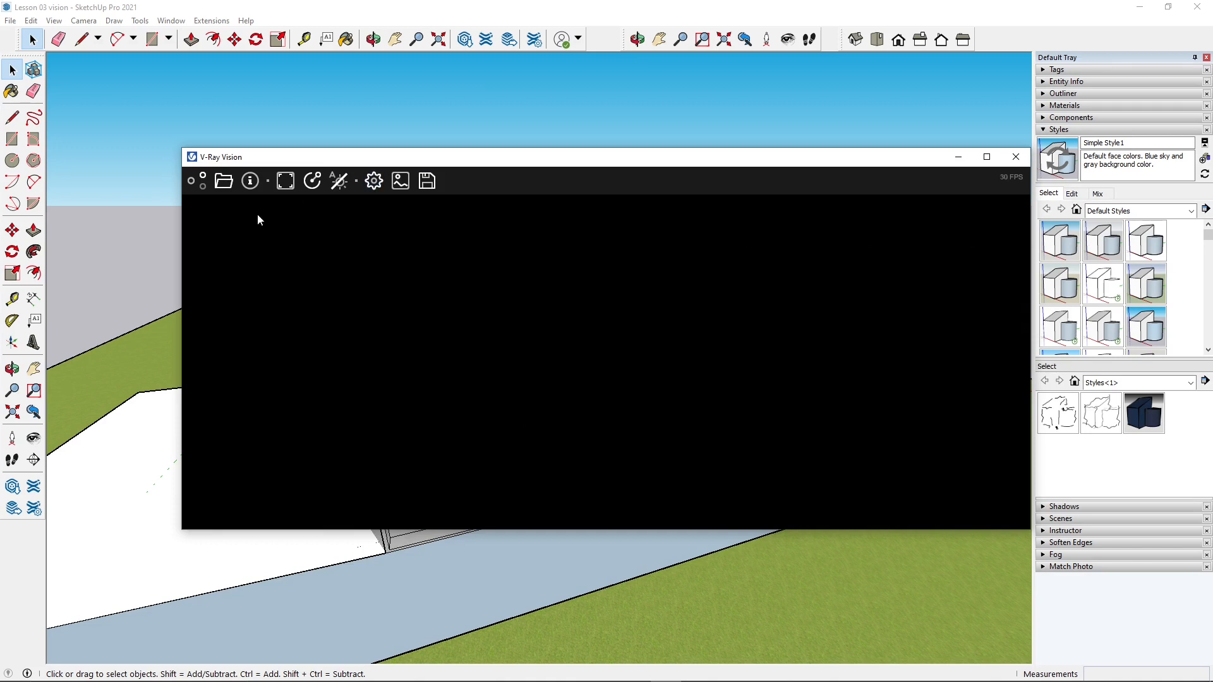
- Load the V-Ray scene "Lesson 03 sketchup vray vision" from the WORKS > VrayScene folder into V-Ray Vision
left_click(224, 182)
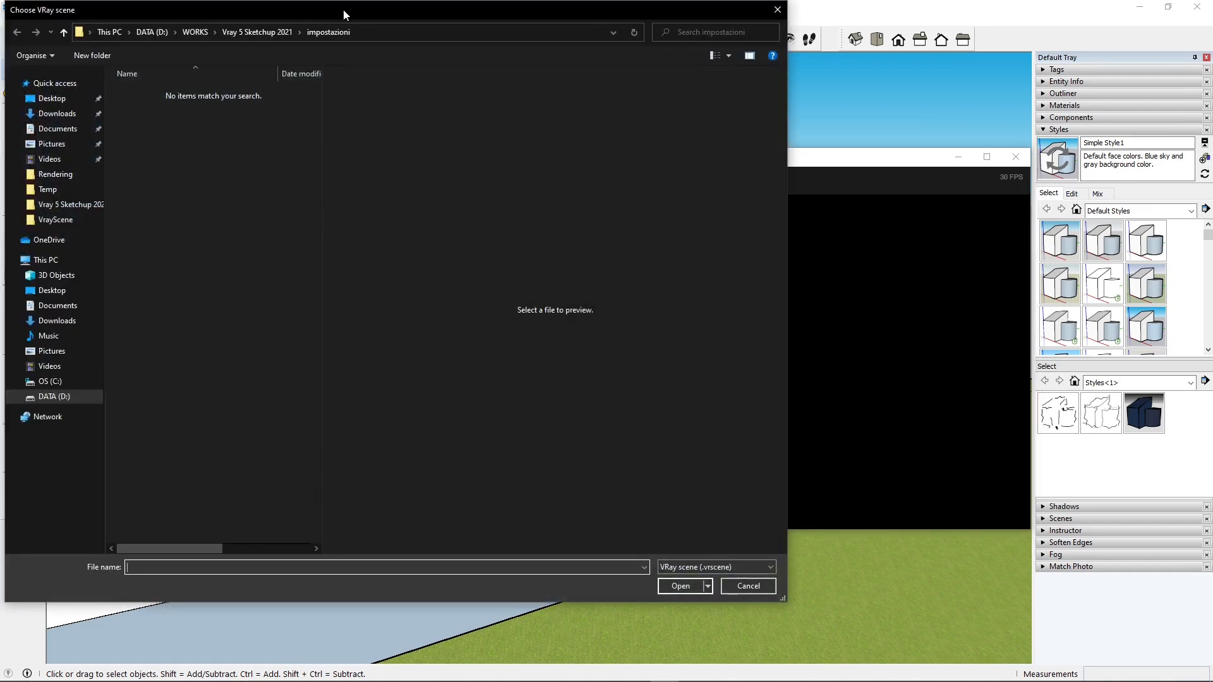
left_click_drag(343, 10, 369, 25)
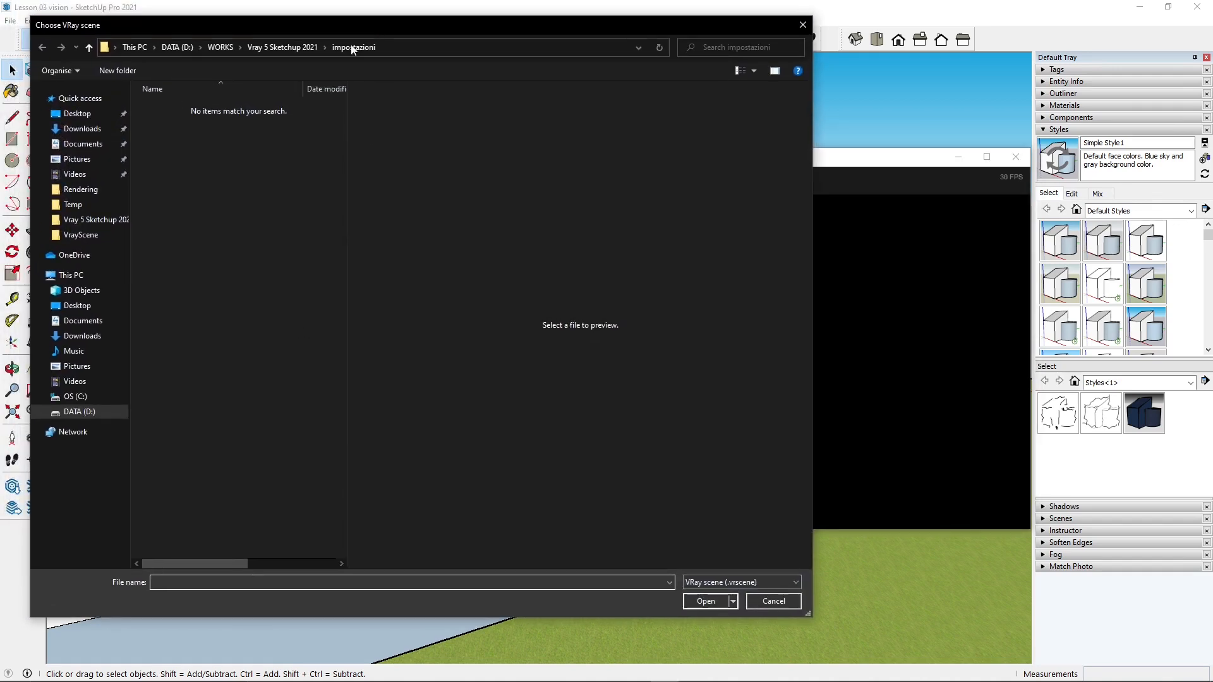
left_click(300, 48)
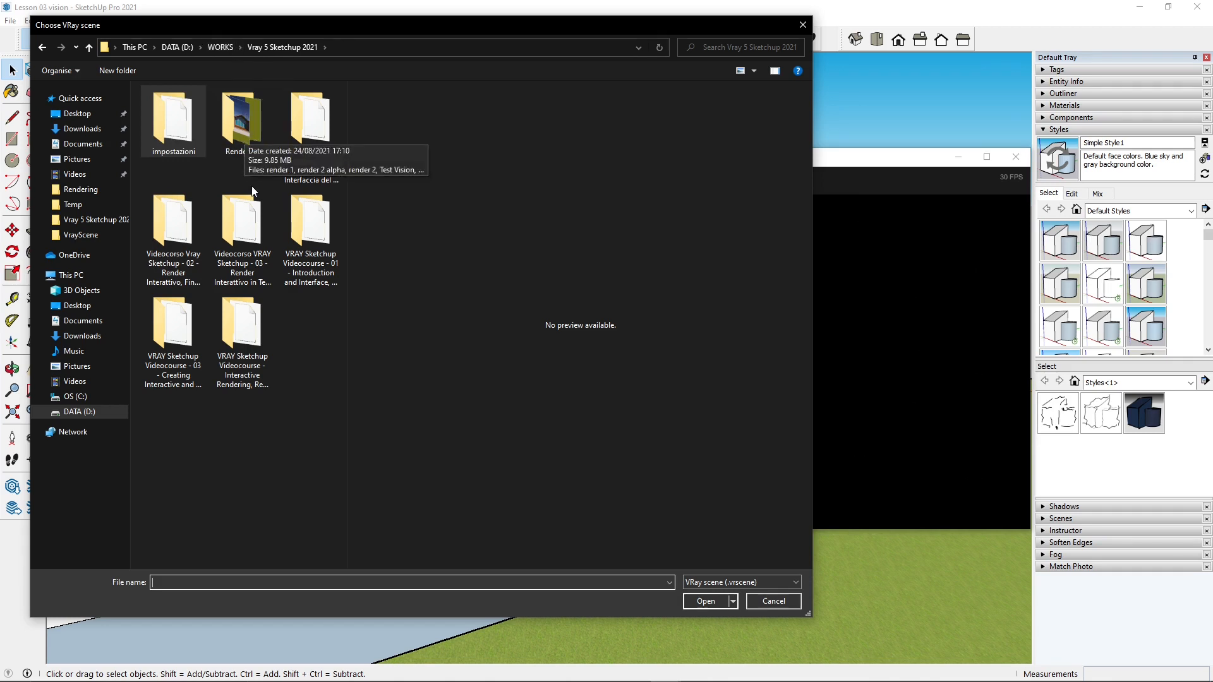
left_click(229, 51)
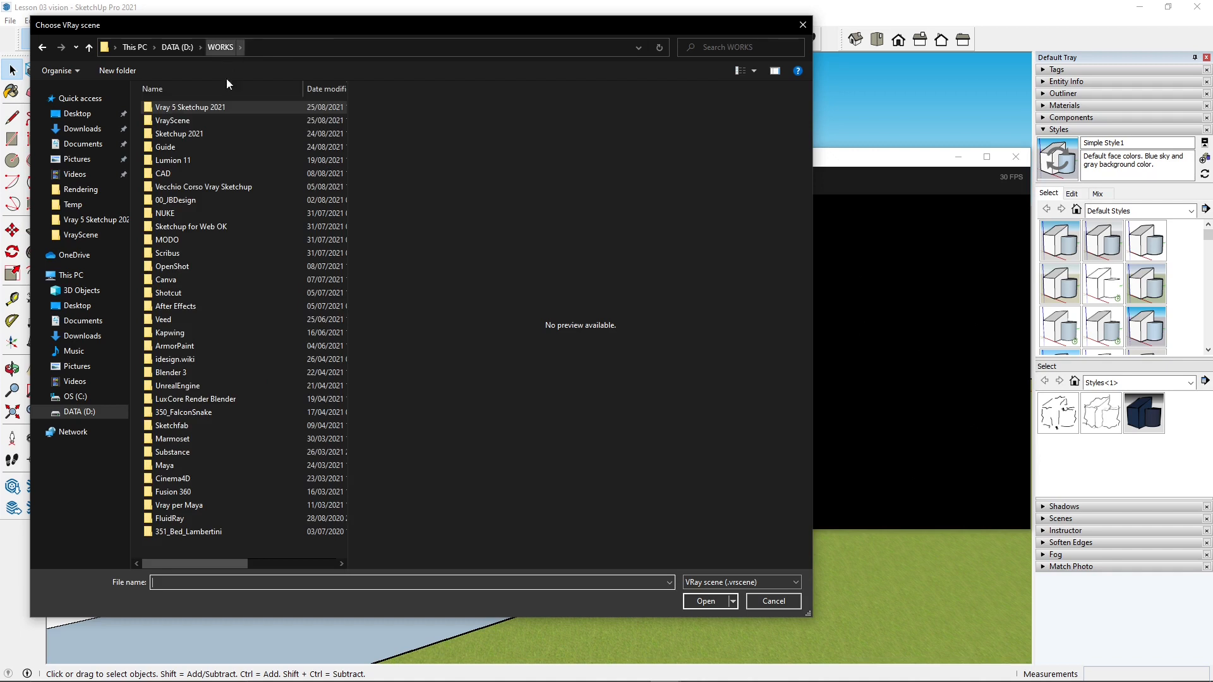
double_click(173, 121)
left_click(192, 108)
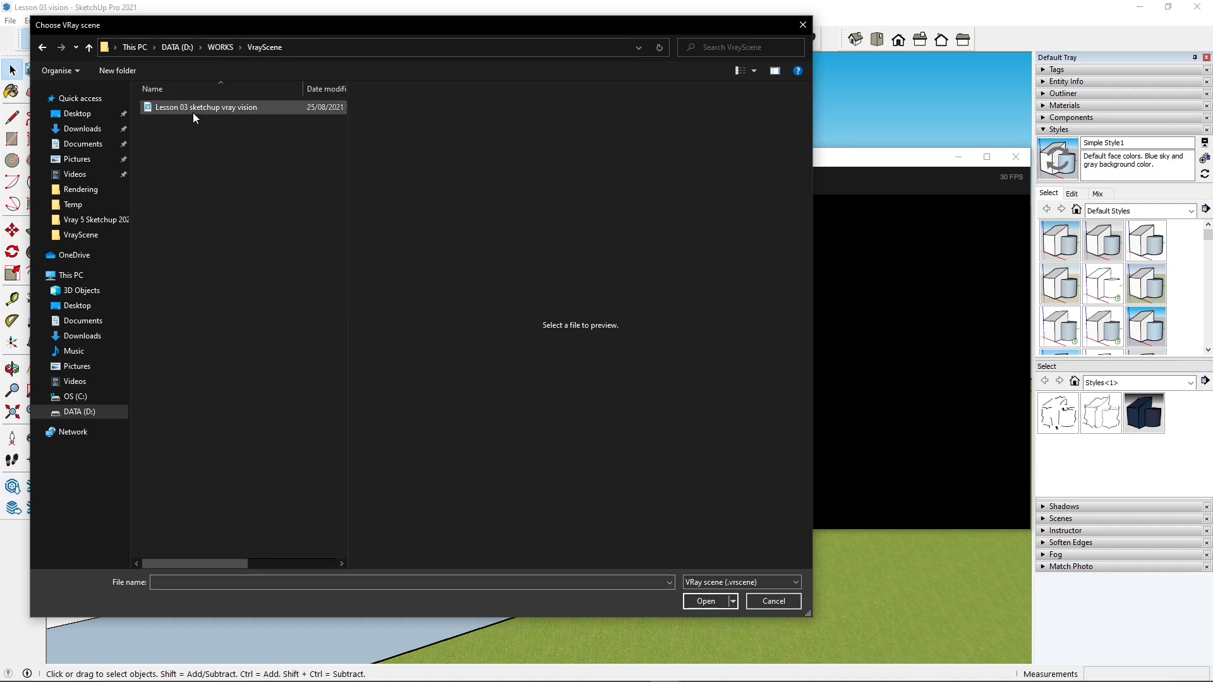
left_click(707, 601)
- Enlarge the V-Ray Vision window and reposition it over the modelling window
left_click_drag(532, 168, 505, 125)
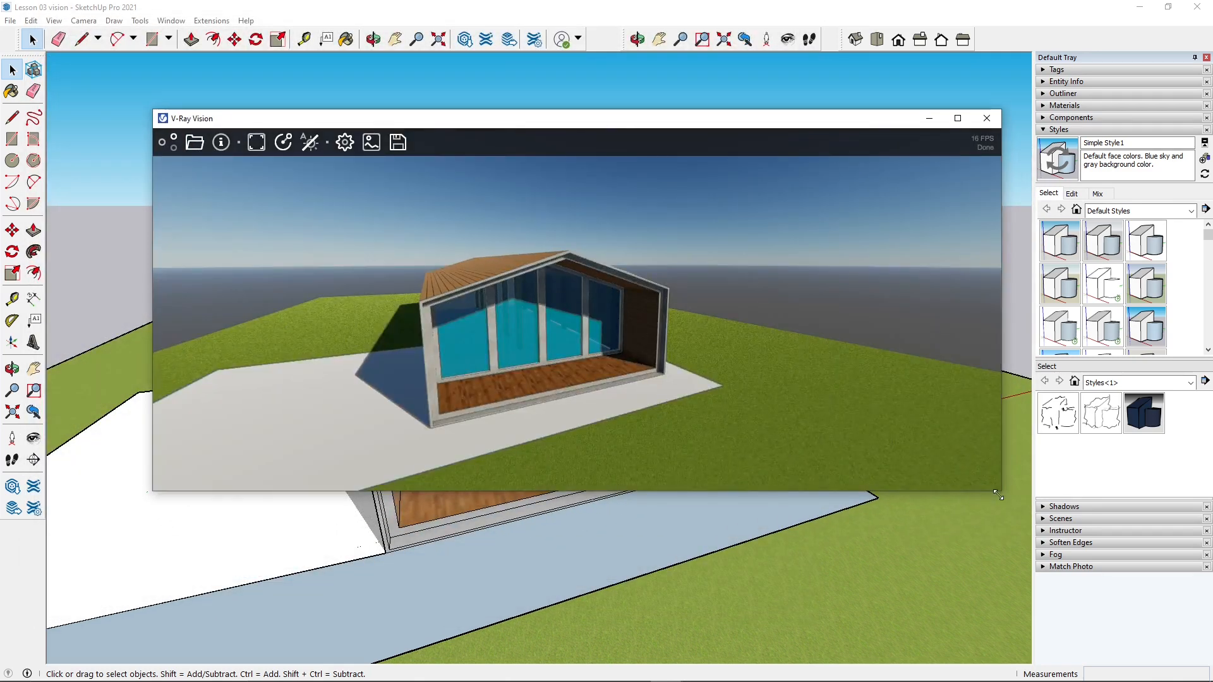
left_click_drag(998, 495, 989, 570)
left_click_drag(617, 126, 670, 129)
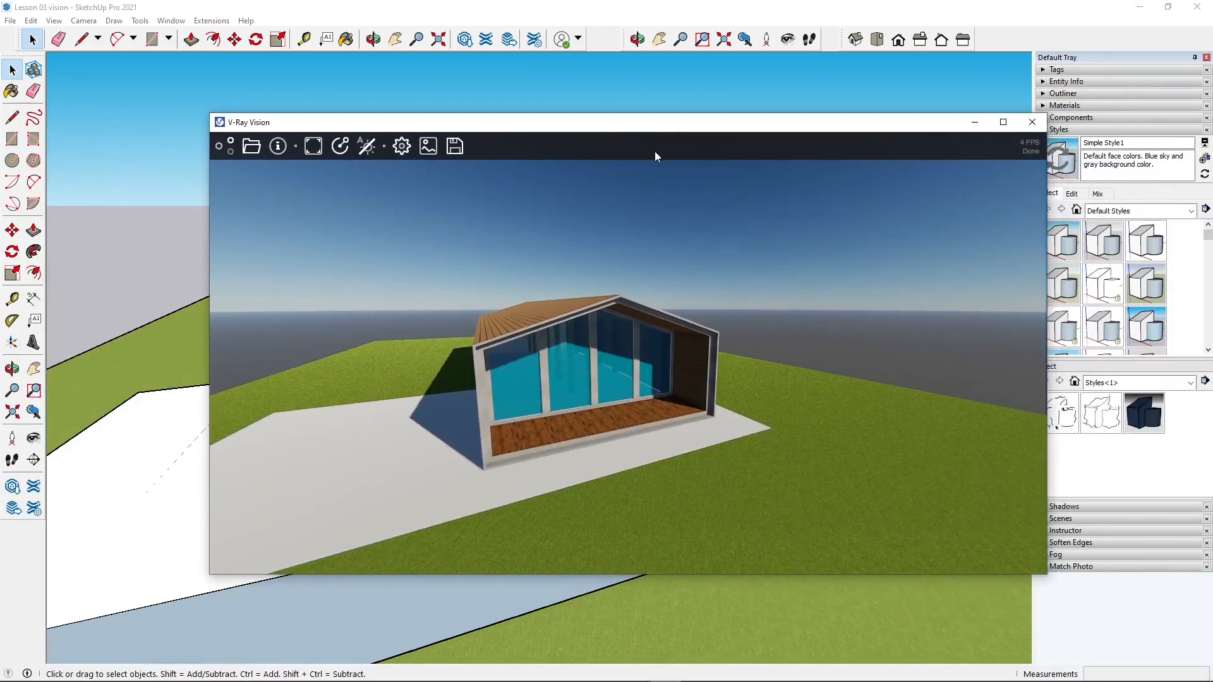
left_click_drag(531, 134, 504, 165)
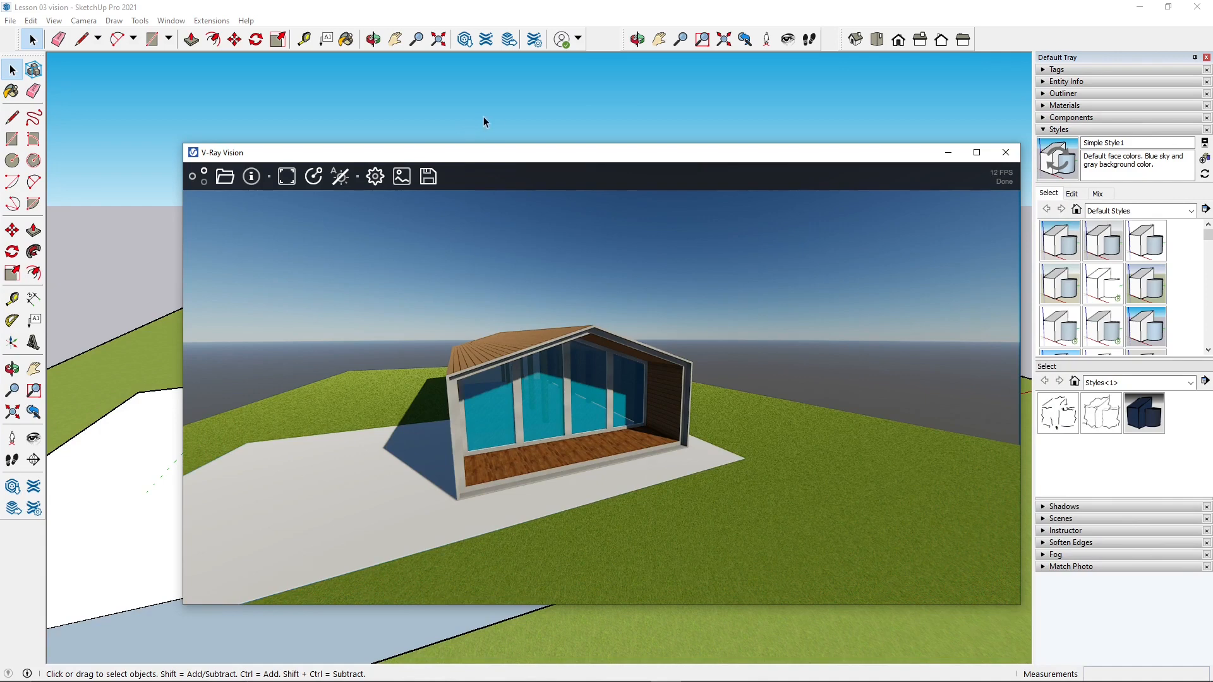
mouse_move(517, 160)
left_mouse_down()
mouse_move(504, 177)
mouse_move(515, 179)
left_mouse_up()
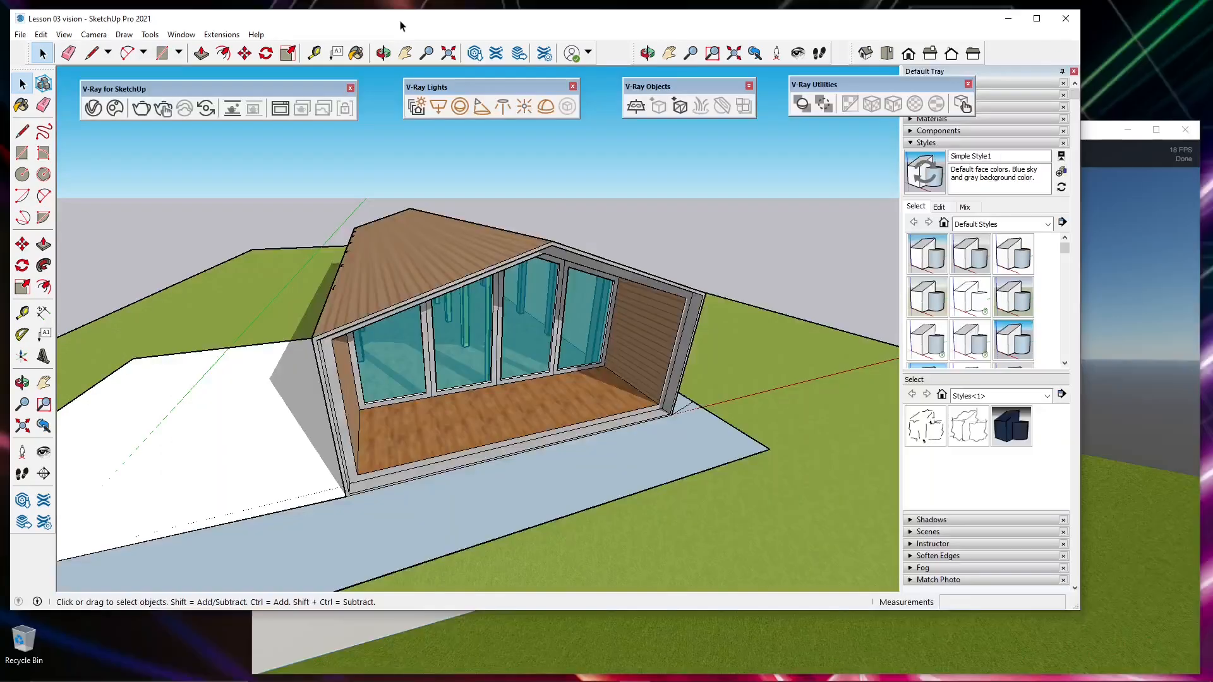
- Export the SketchUp model as a V-Ray scene named "Lesson 03 vision" in VRScene (*.vrscene) format to the VrayScene folder
left_click(217, 37)
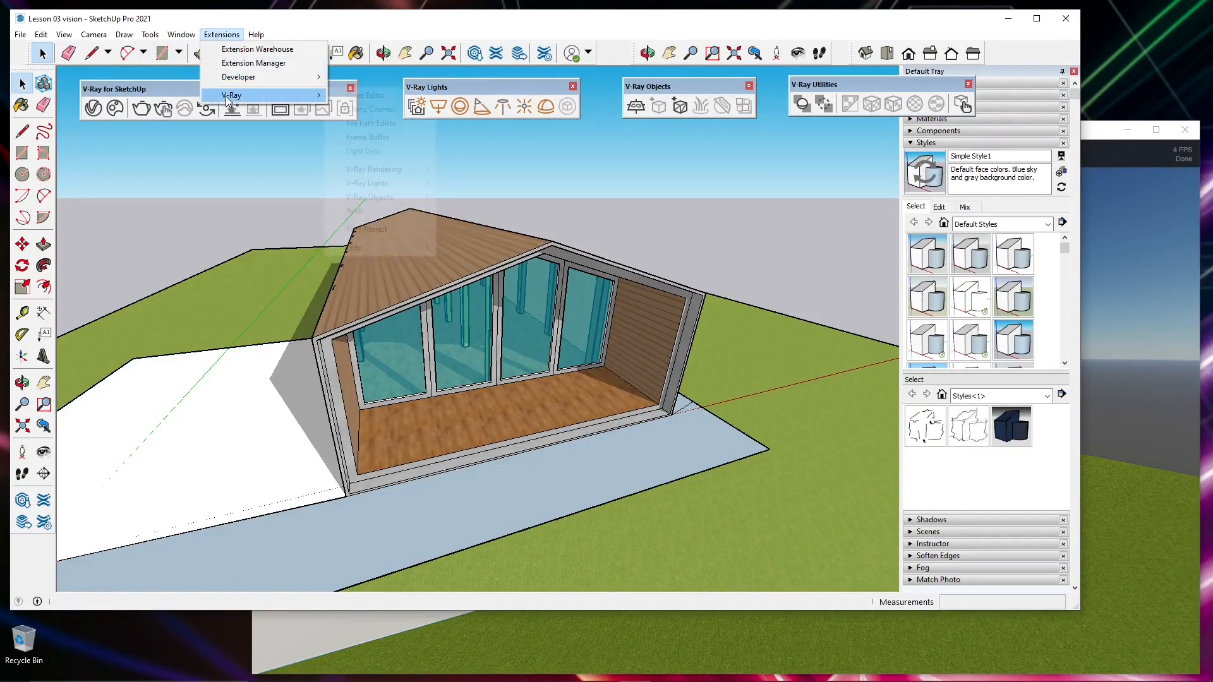
mouse_move(227, 98)
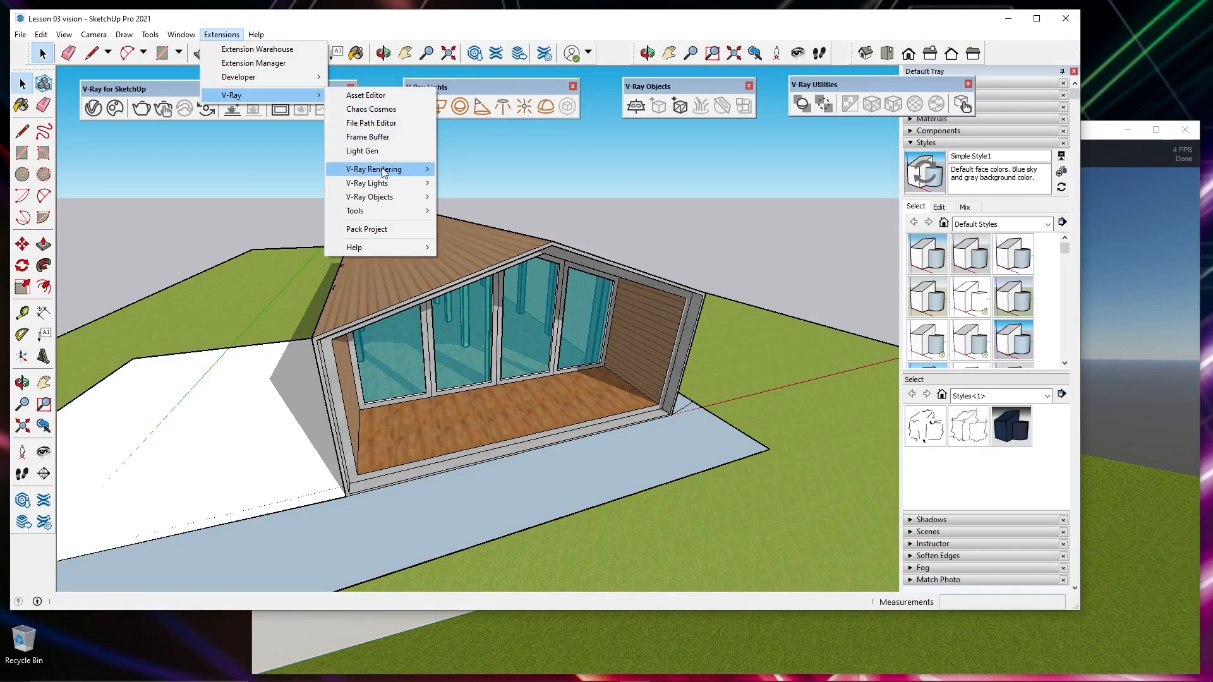
mouse_move(384, 177)
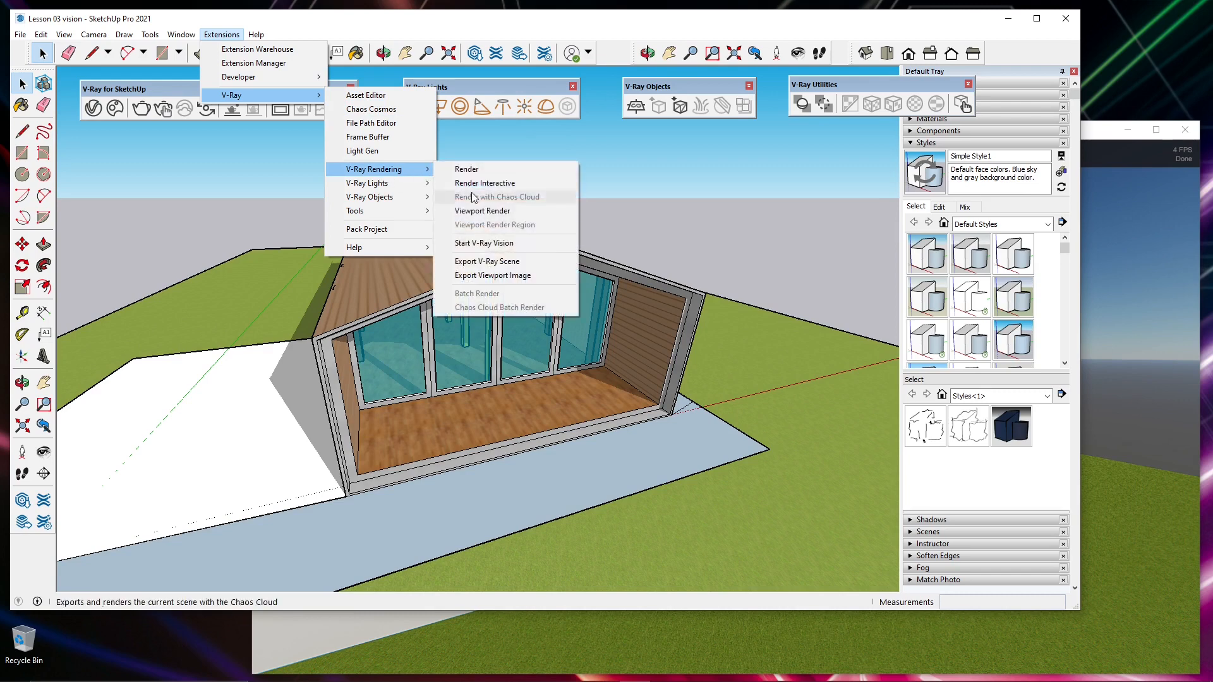
left_click(506, 262)
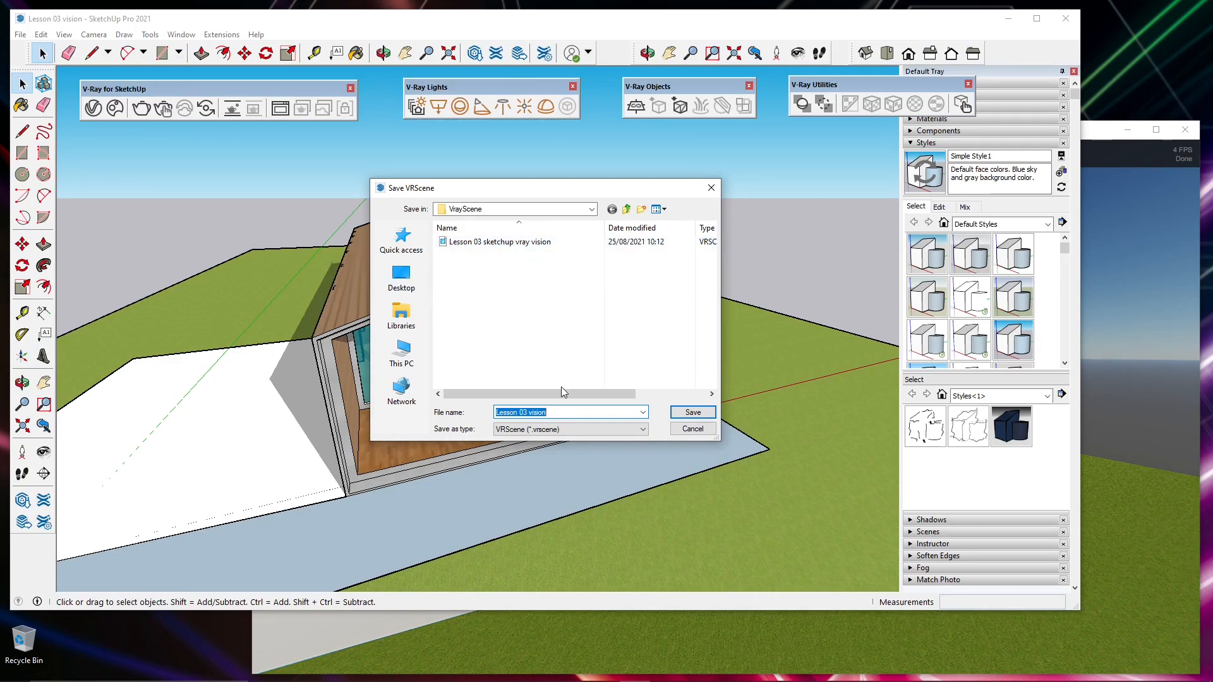
left_click(551, 429)
left_click(552, 430)
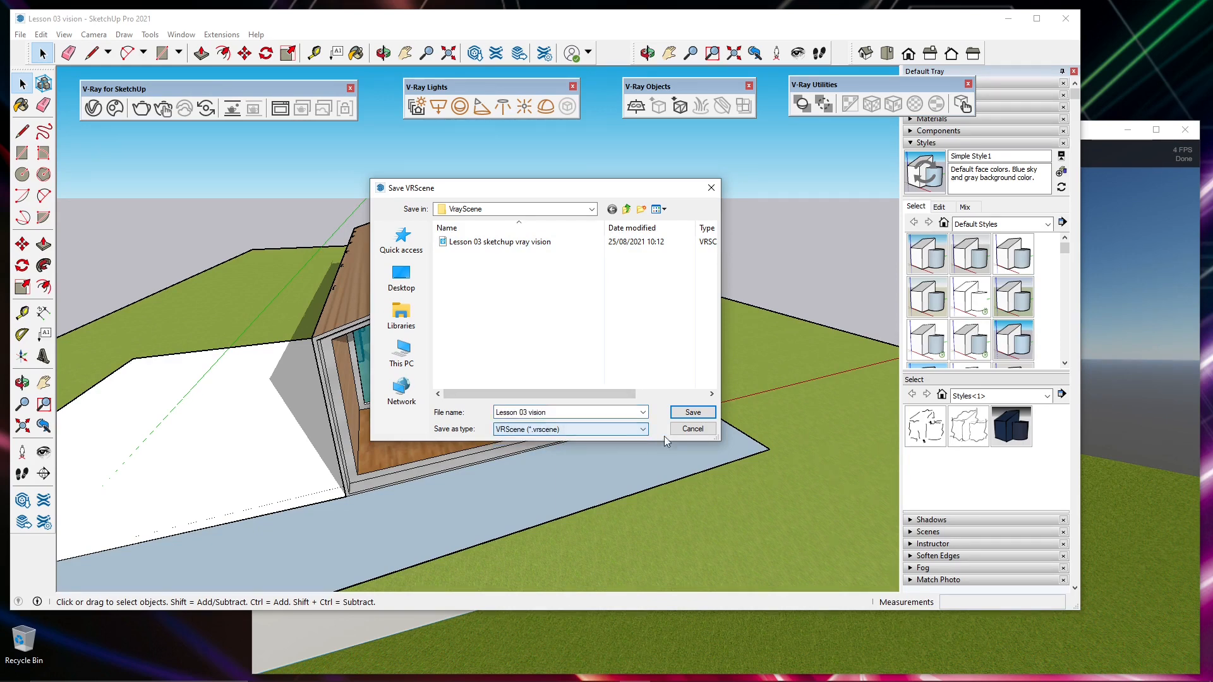
left_click(692, 414)
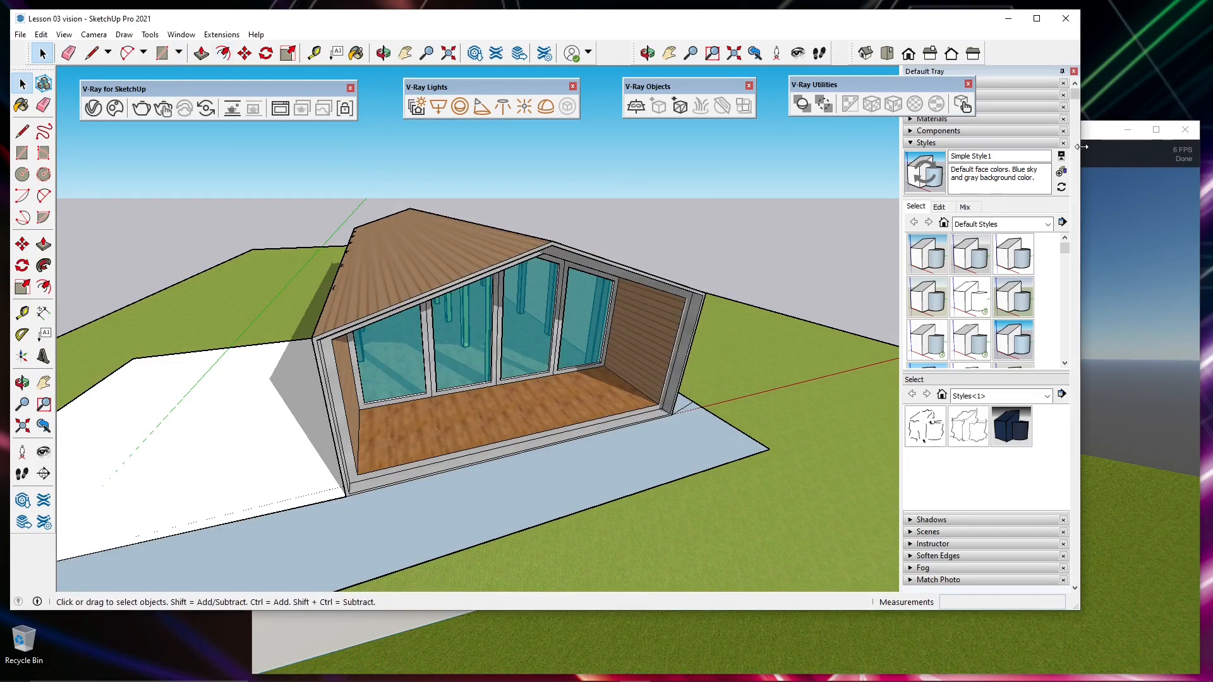
- Switch to V-Ray Vision and inspect the house's glazed front and covered deck from several angles and distances
left_click(1093, 131)
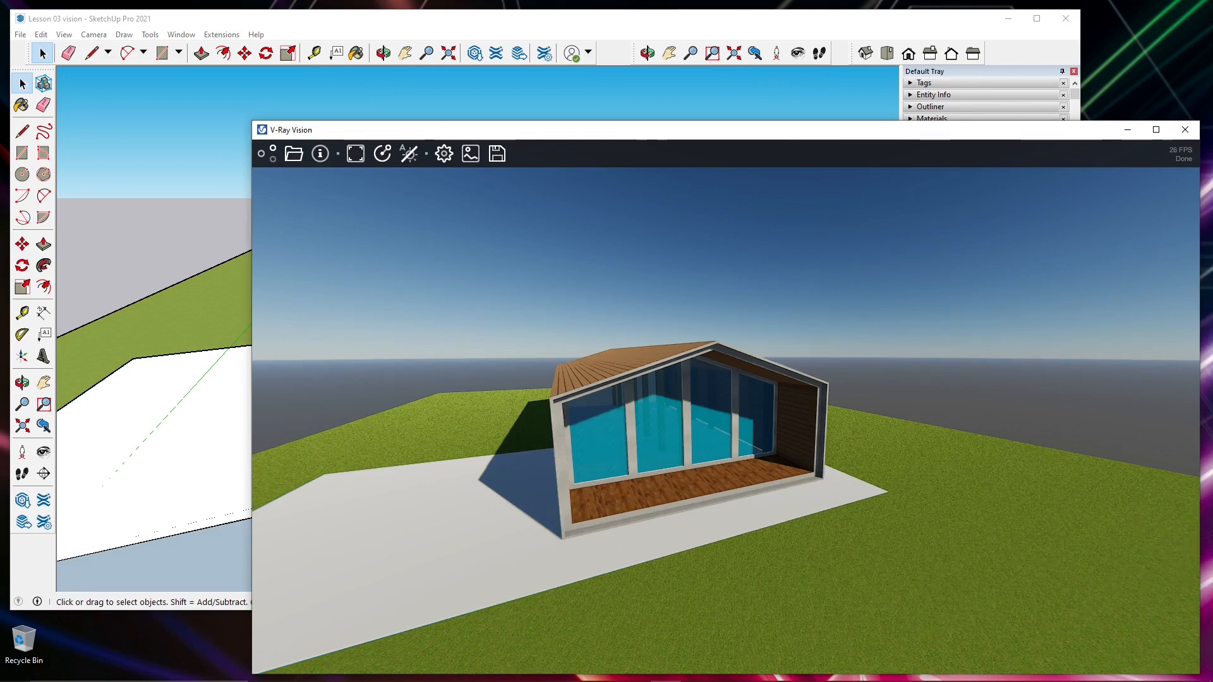
left_click(170, 640)
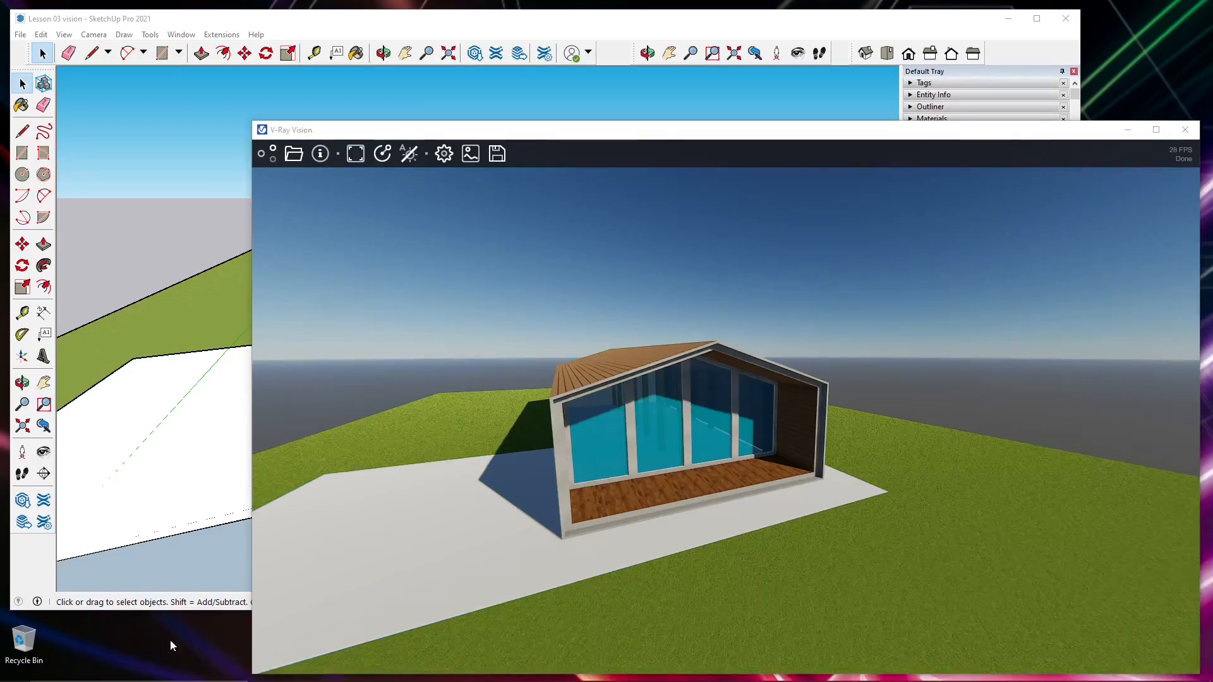
left_click(651, 414)
mouse_move(555, 469)
middle_mouse_down()
mouse_move(567, 474)
mouse_move(549, 469)
mouse_move(562, 453)
middle_mouse_up()
scroll(562, 453, "up", 4)
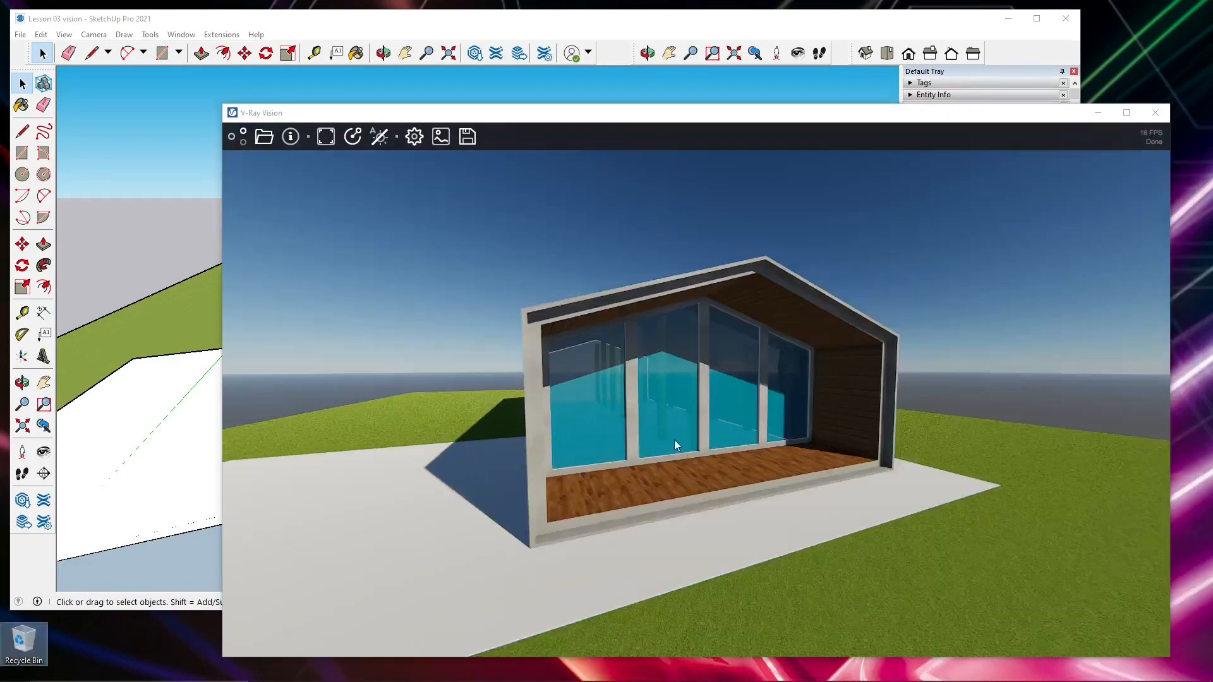
left_click(669, 439)
middle_click_drag(530, 449, 620, 437)
scroll(617, 427, "down", 3)
scroll(616, 427, "up", 5)
scroll(597, 412, "up", 4)
scroll(593, 411, "down", 8)
scroll(593, 425, "up", 8)
scroll(594, 409, "down", 2)
scroll(642, 416, "down", 3)
scroll(661, 449, "down", 2)
scroll(521, 480, "up", 3)
scroll(517, 481, "down", 2)
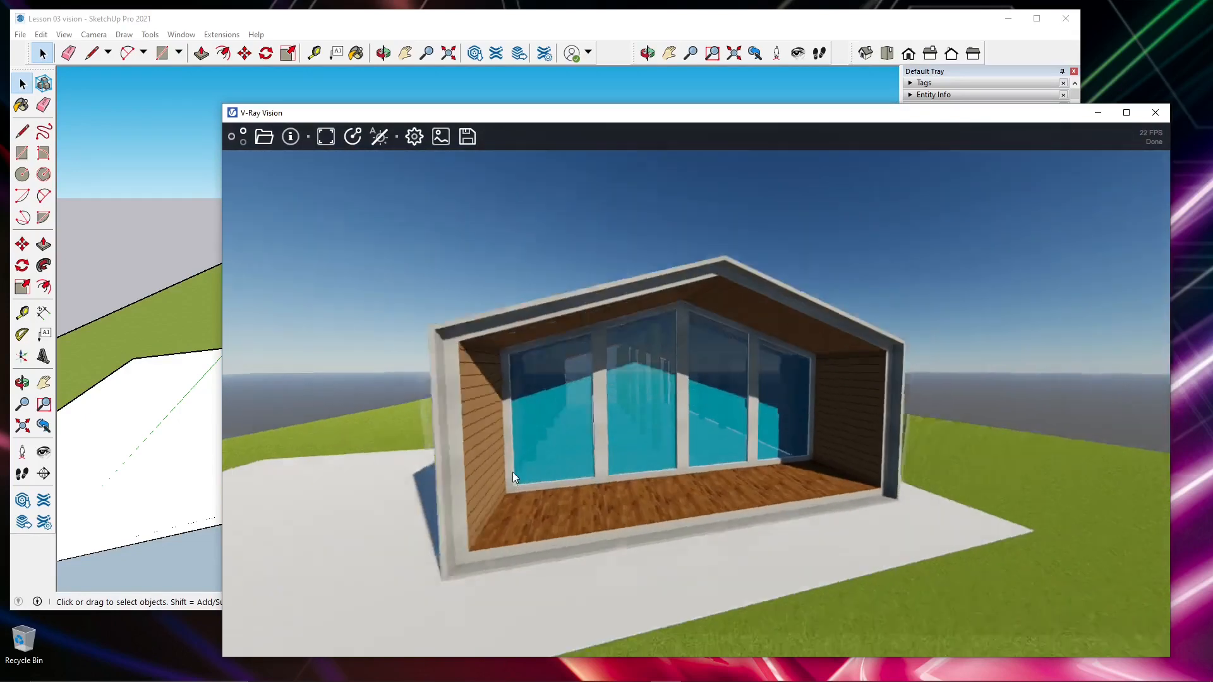
scroll(512, 481, "up", 3)
scroll(513, 482, "down", 3)
scroll(418, 479, "up", 2)
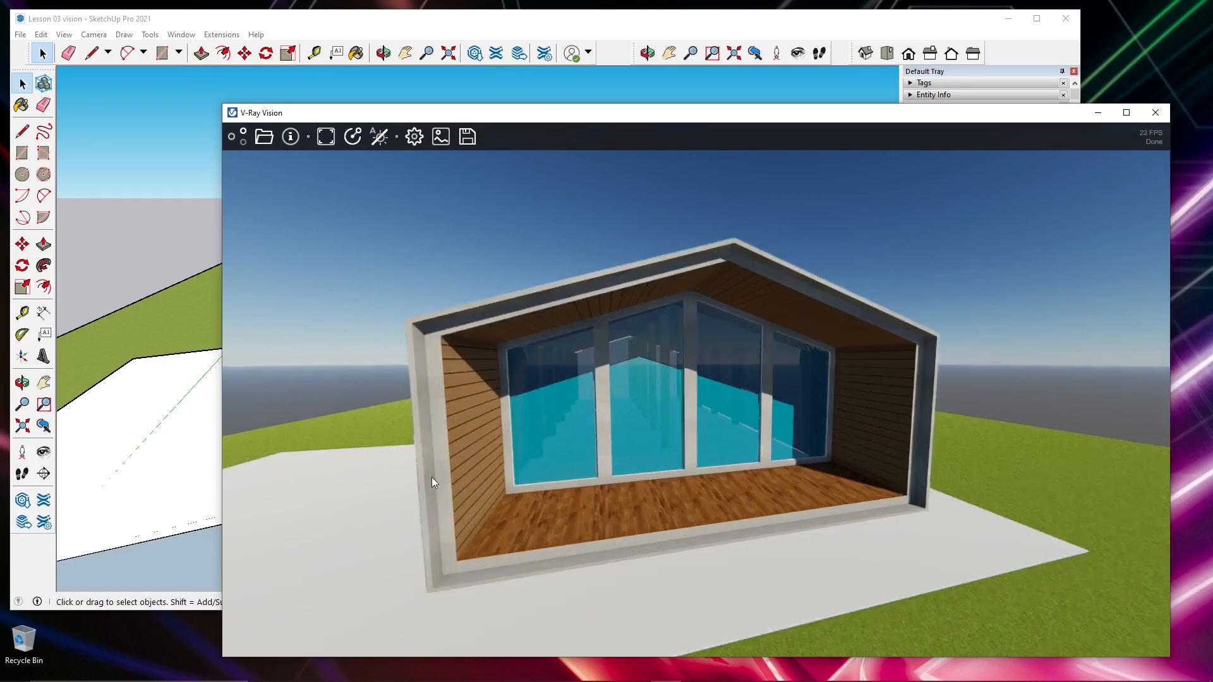
middle_click_drag(600, 451, 630, 476)
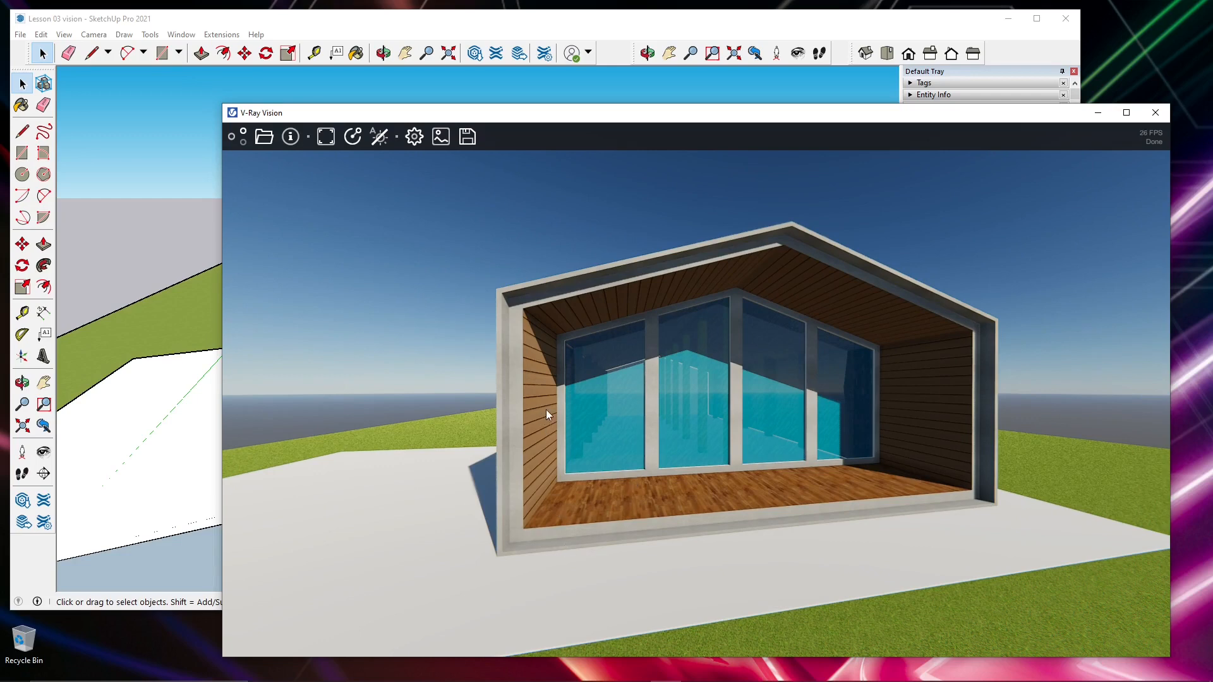
middle_click_drag(563, 450, 677, 436)
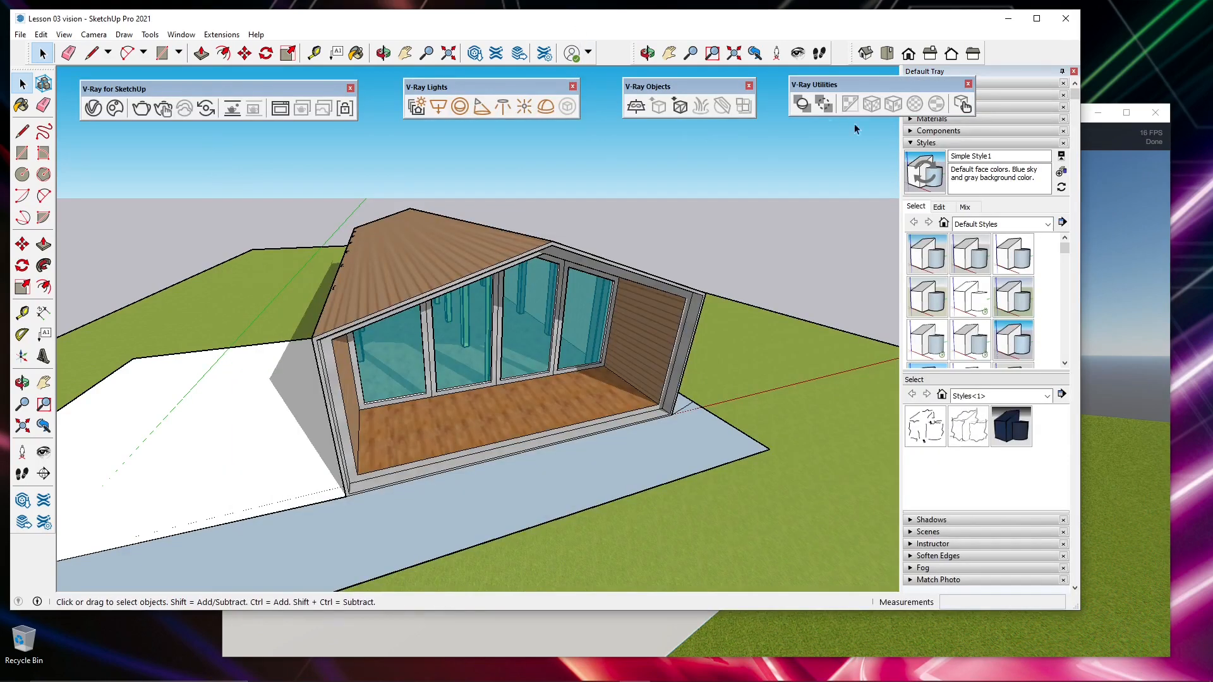
- Switch to SketchUp, open the V-Ray Frame Buffer beside the model and start an interactive render of the house
left_click(962, 104)
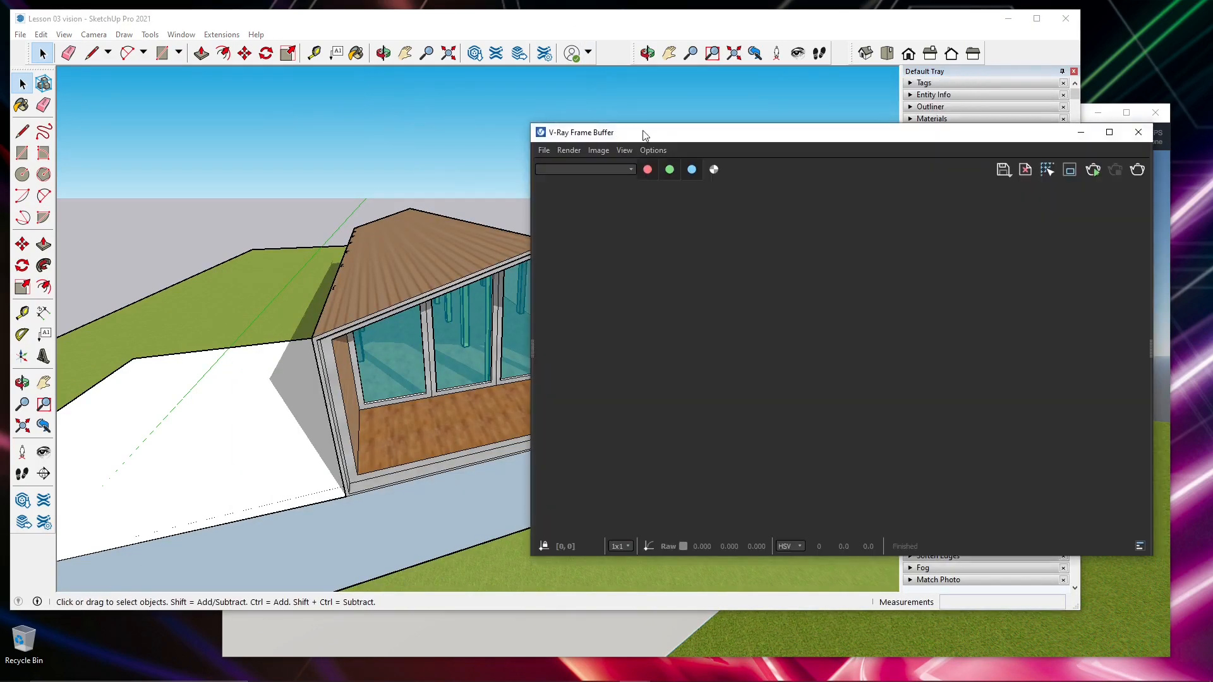
left_click_drag(666, 136, 591, 137)
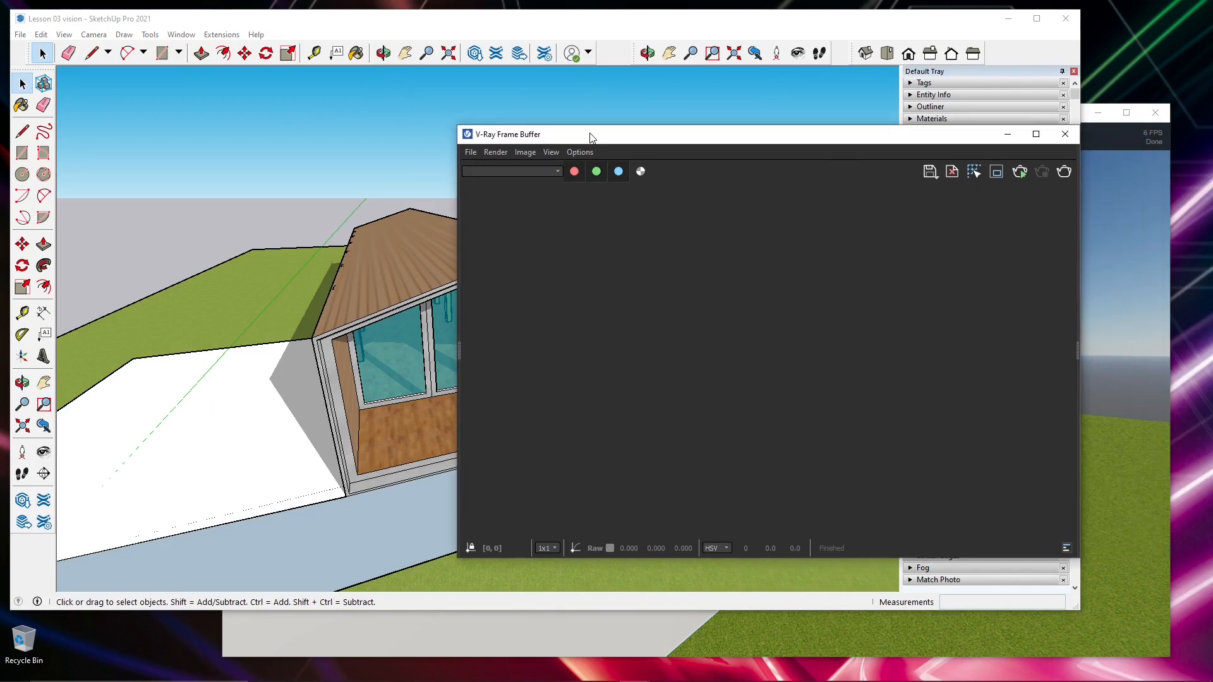
left_click(1025, 180)
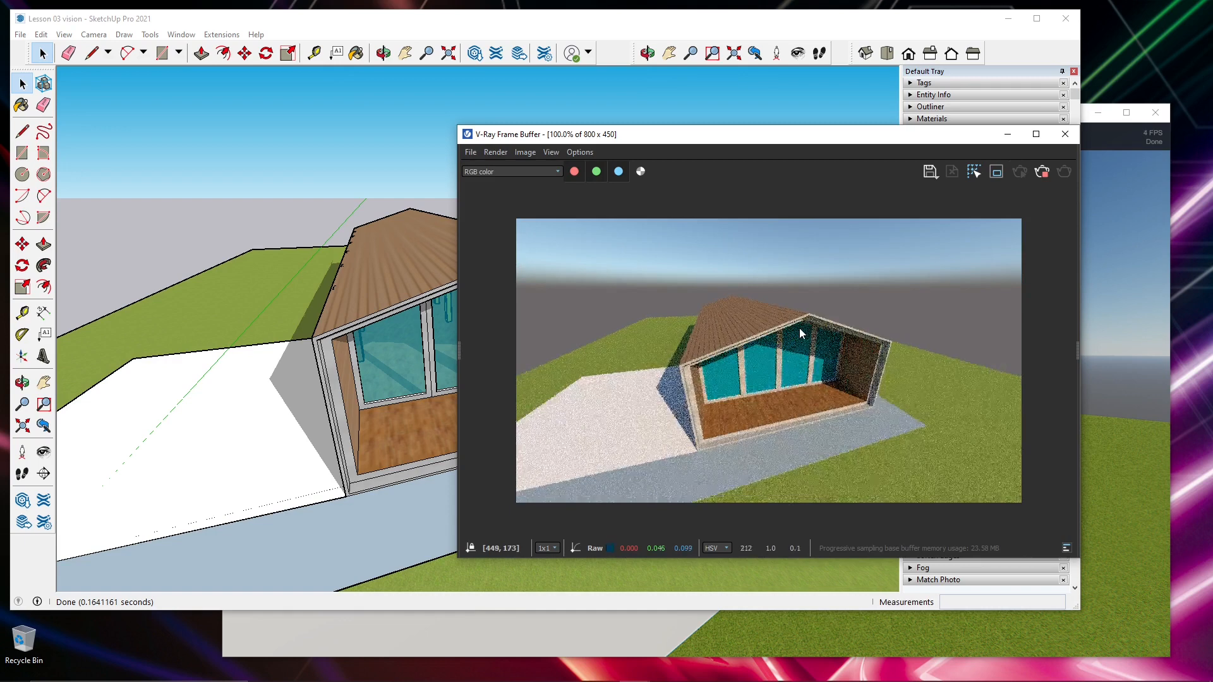
left_click(268, 403)
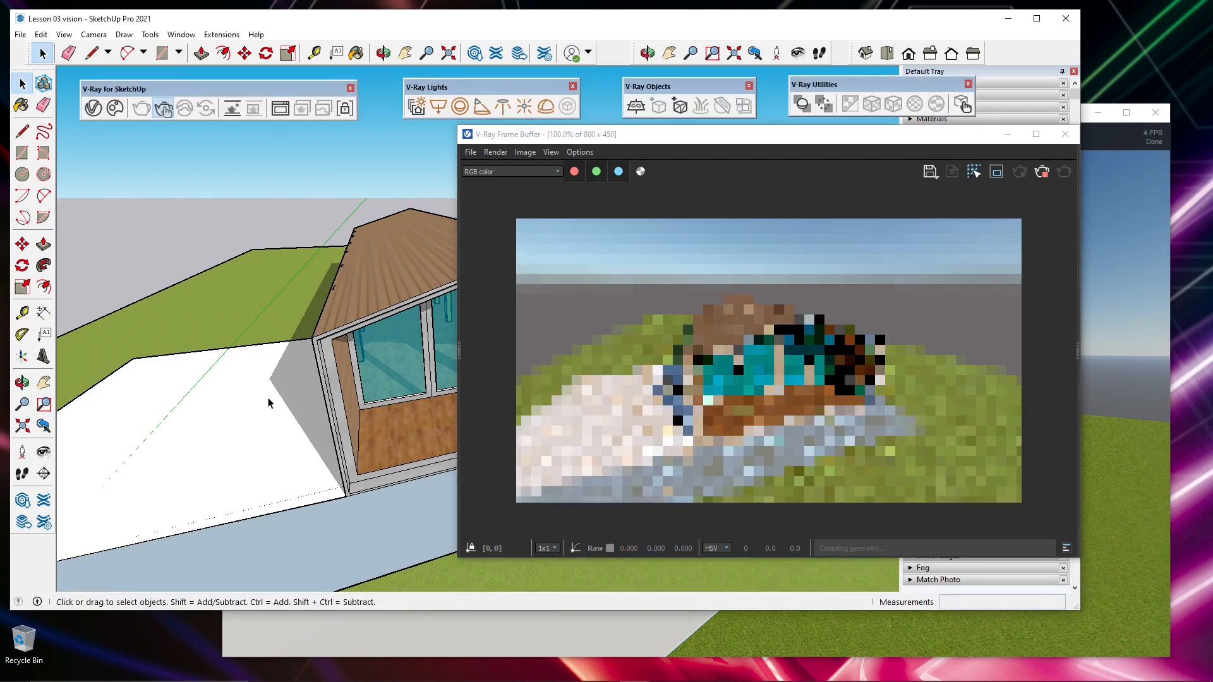
- Orbit the SketchUp model to examine the interactive render from other angles, and close the V-Ray Frame Buffer
middle_click_drag(269, 403, 312, 246)
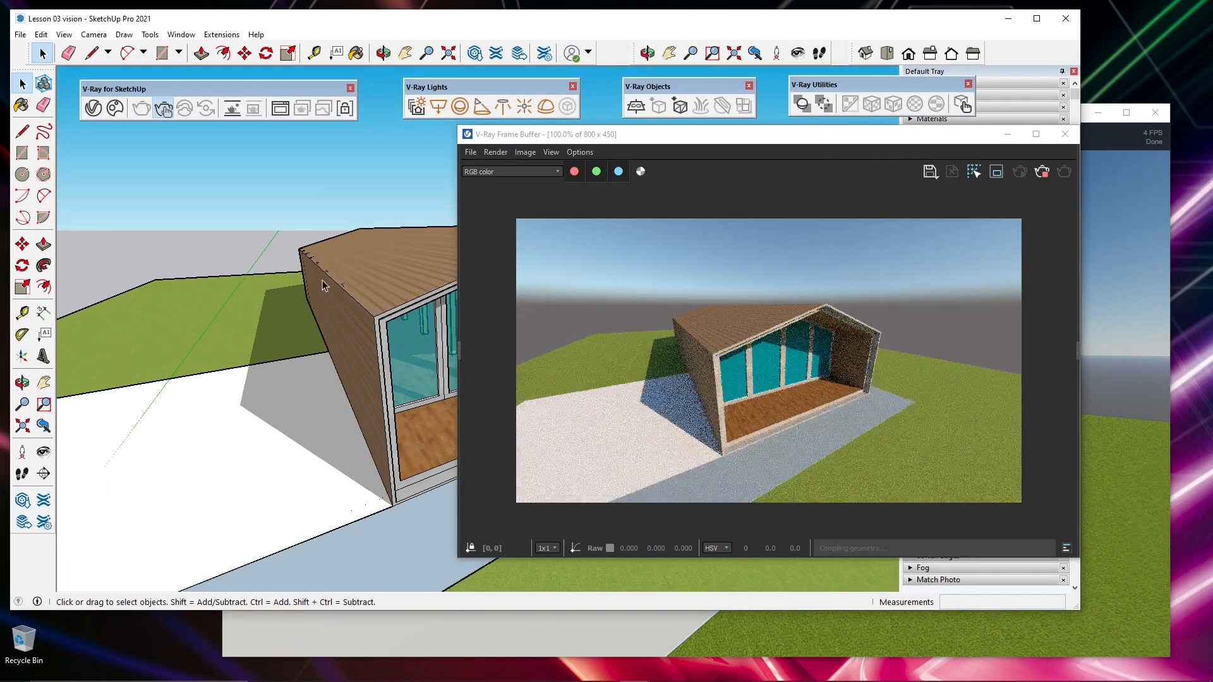
mouse_move(271, 365)
middle_mouse_down()
mouse_move(212, 359)
mouse_move(300, 350)
mouse_move(316, 387)
mouse_move(222, 362)
mouse_move(233, 387)
mouse_move(337, 351)
mouse_move(278, 361)
mouse_move(299, 332)
middle_mouse_up()
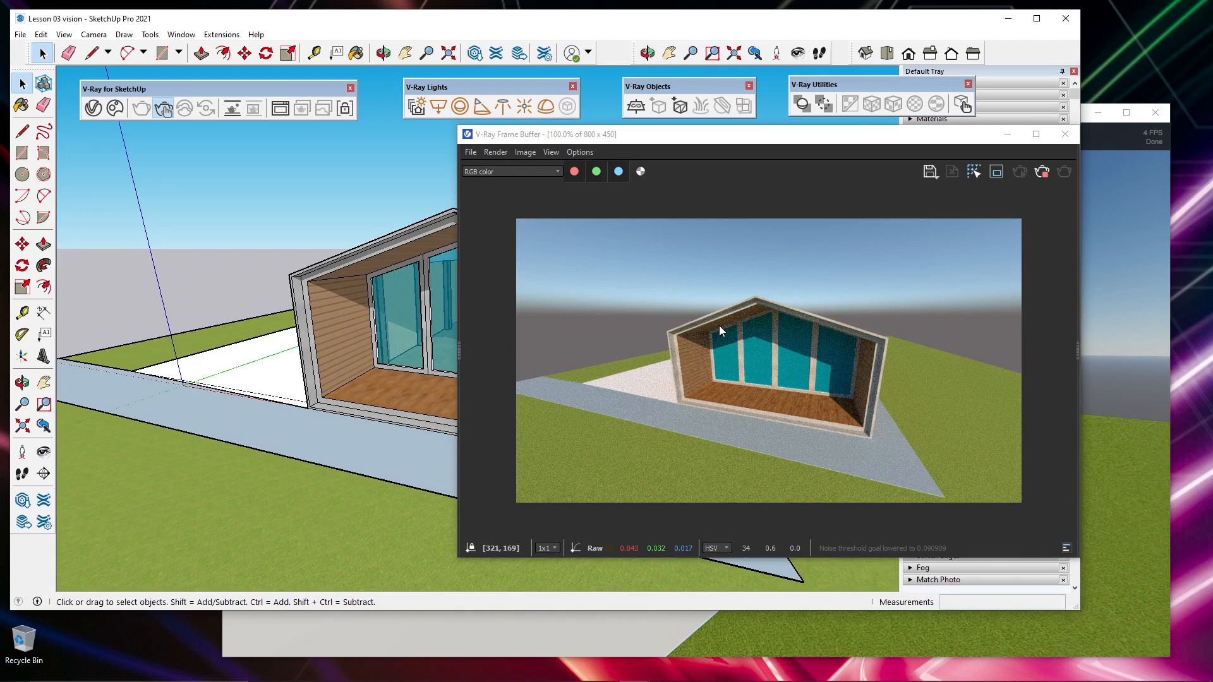
left_click(1063, 134)
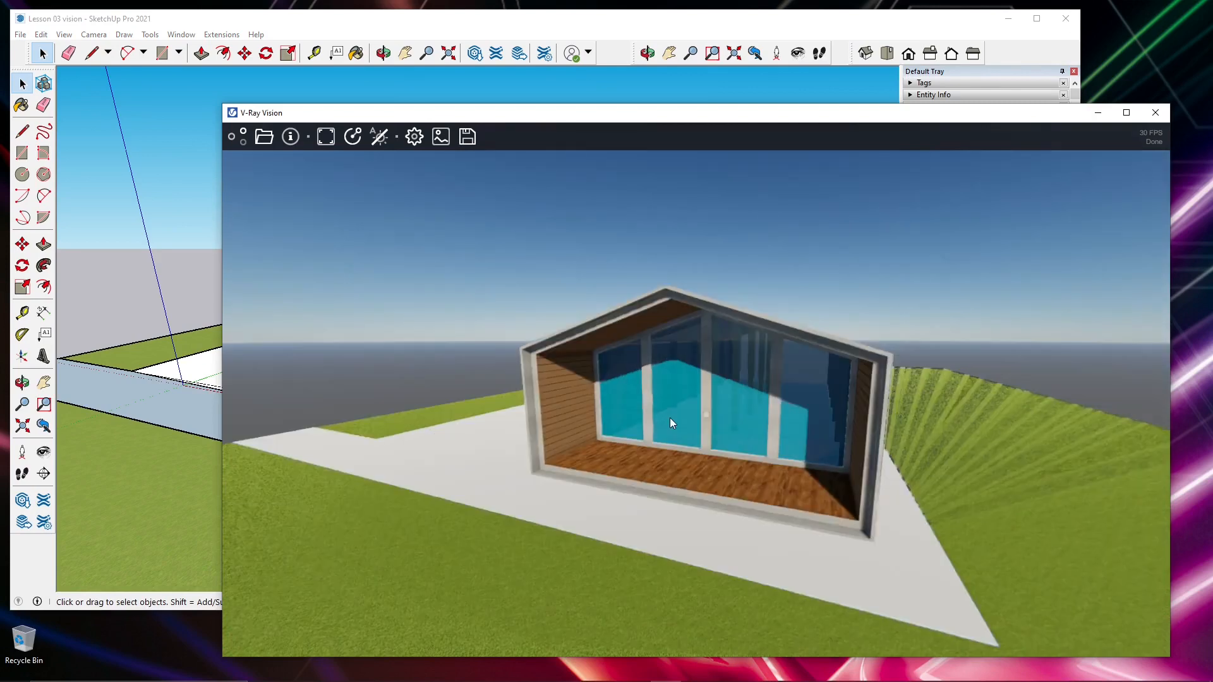
- Examine the house in V-Ray Vision from farther away, above the deck and along its side, and display the camera and sun link options
left_click_drag(670, 419, 665, 417)
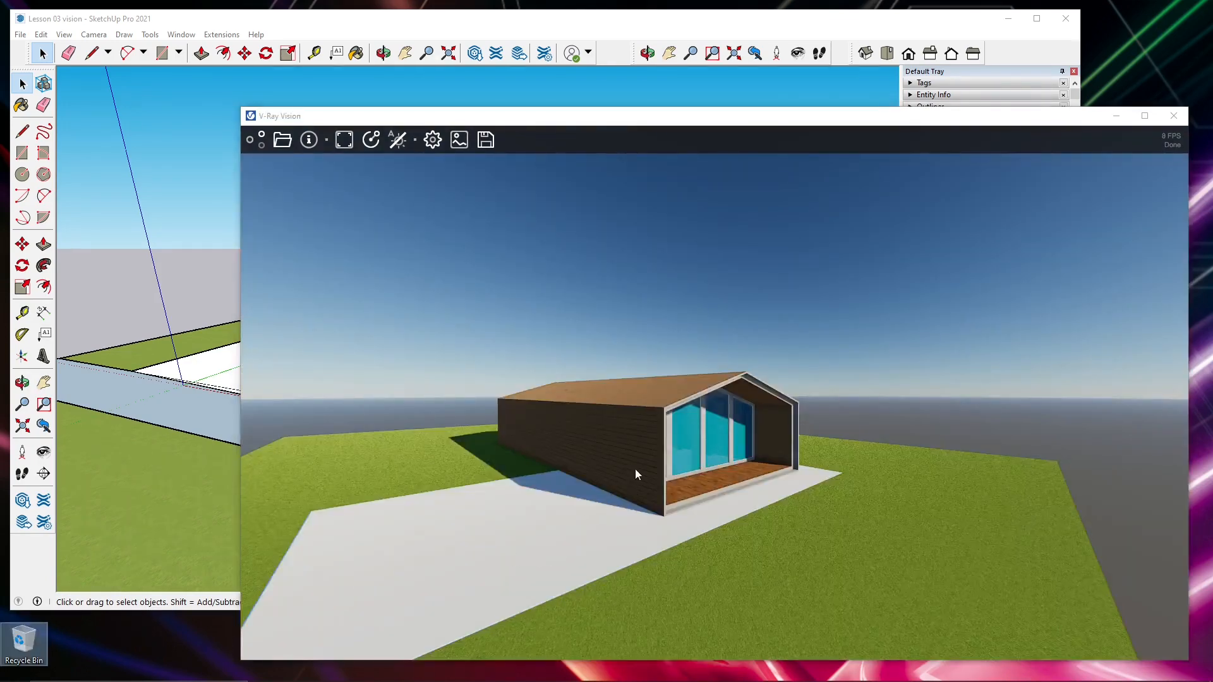
left_click(730, 468)
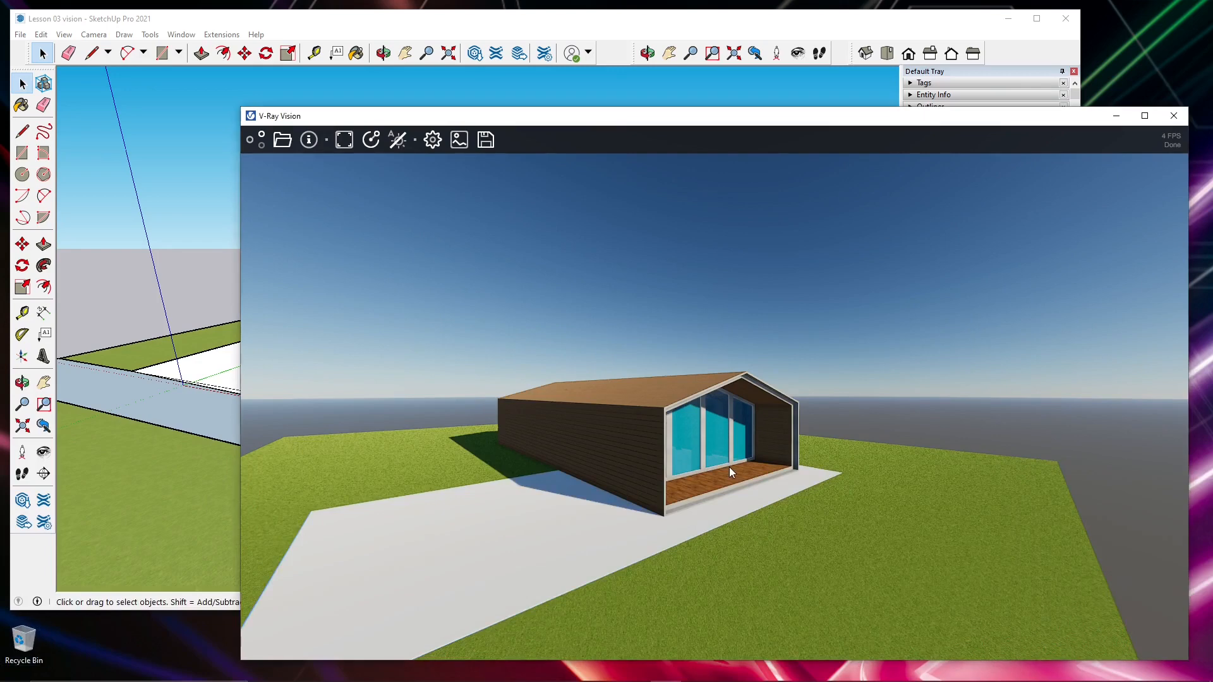
middle_click_drag(729, 467, 642, 444)
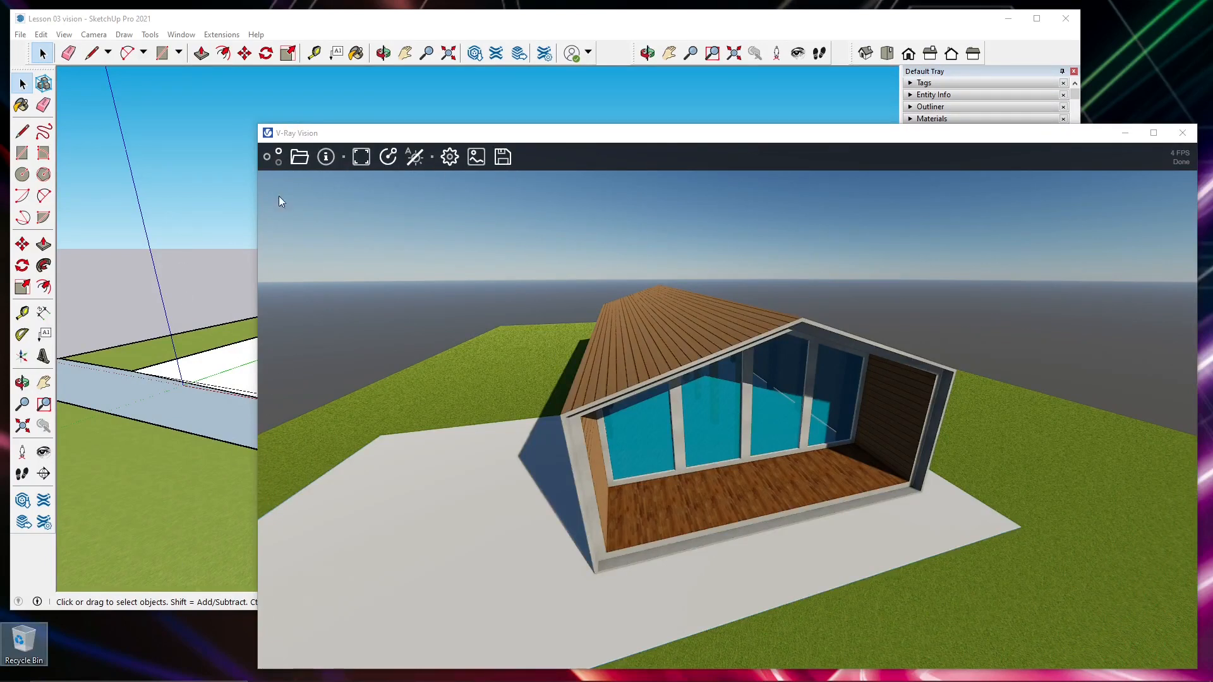
mouse_move(275, 164)
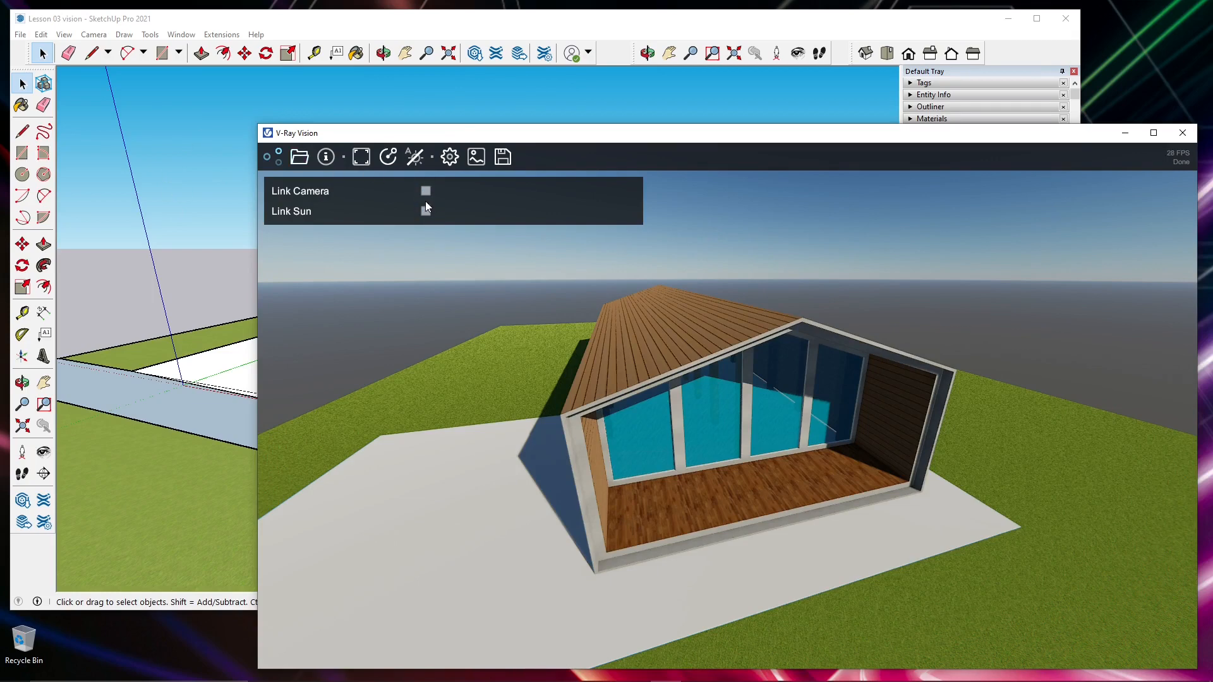
mouse_move(511, 473)
right_mouse_down()
mouse_move(492, 472)
mouse_move(526, 475)
right_mouse_up()
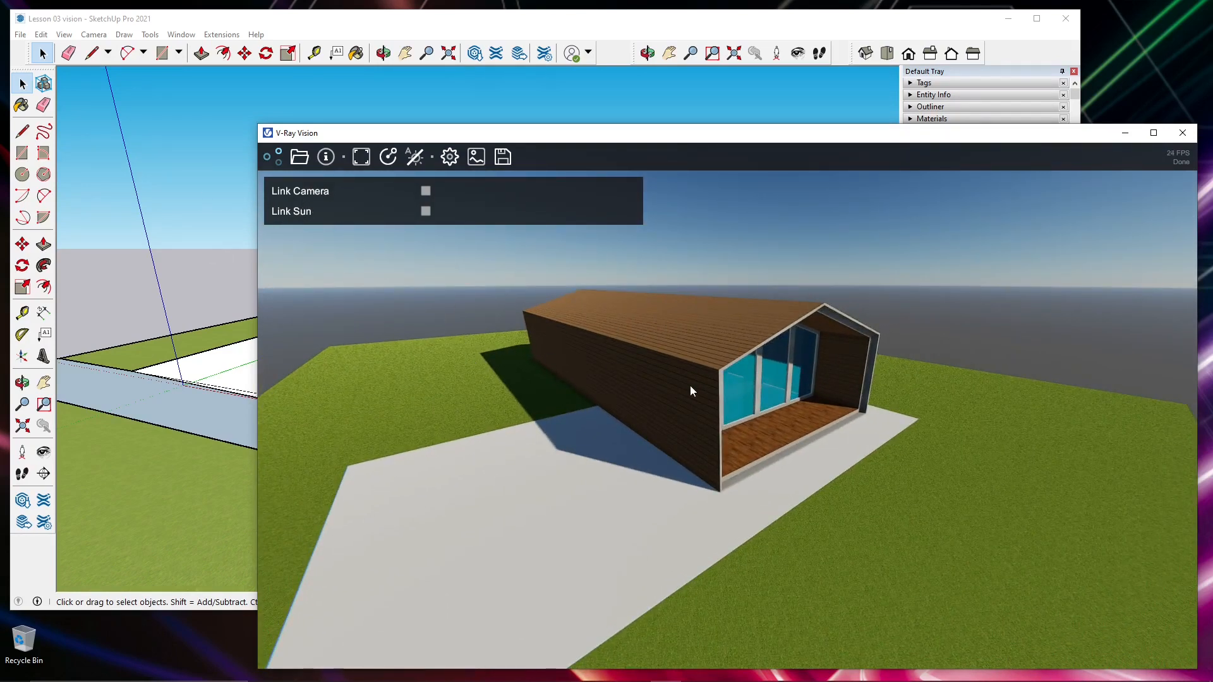
- Move the sun around the house in V-Ray Vision to try a high sun, a low sunset and a different shadow direction
scroll(622, 404, "up", 2)
scroll(621, 405, "down", 3)
scroll(623, 404, "up", 2)
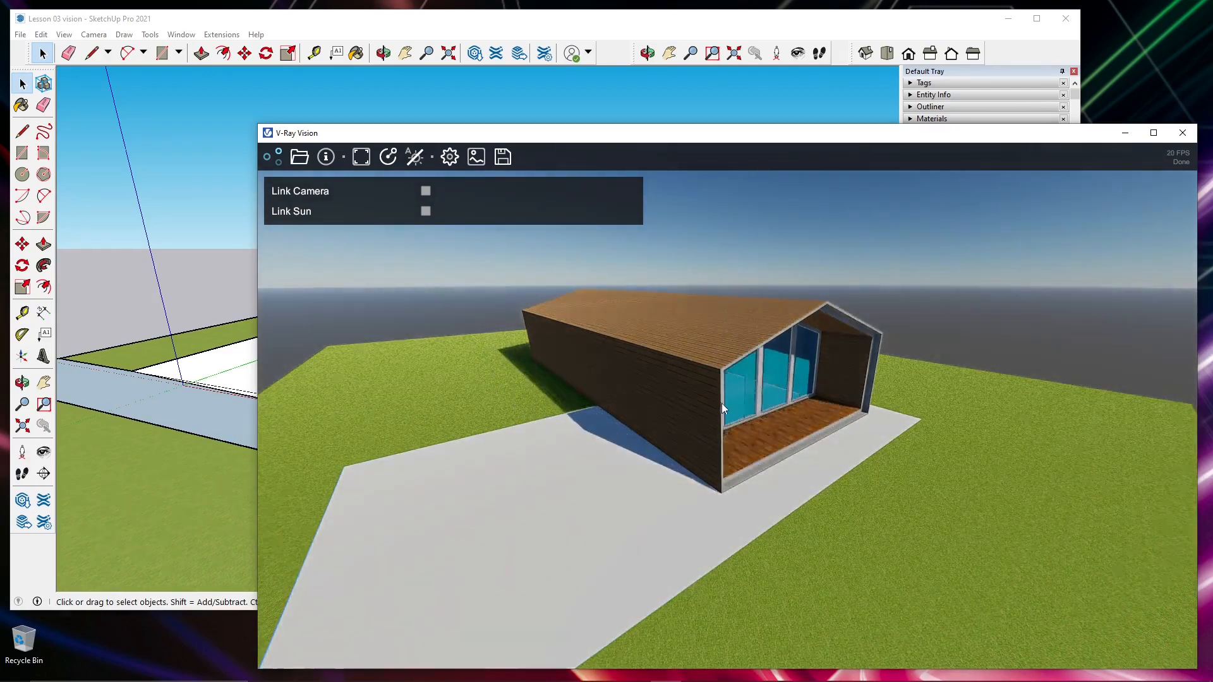
left_click_drag(721, 403, 259, 473, "shift")
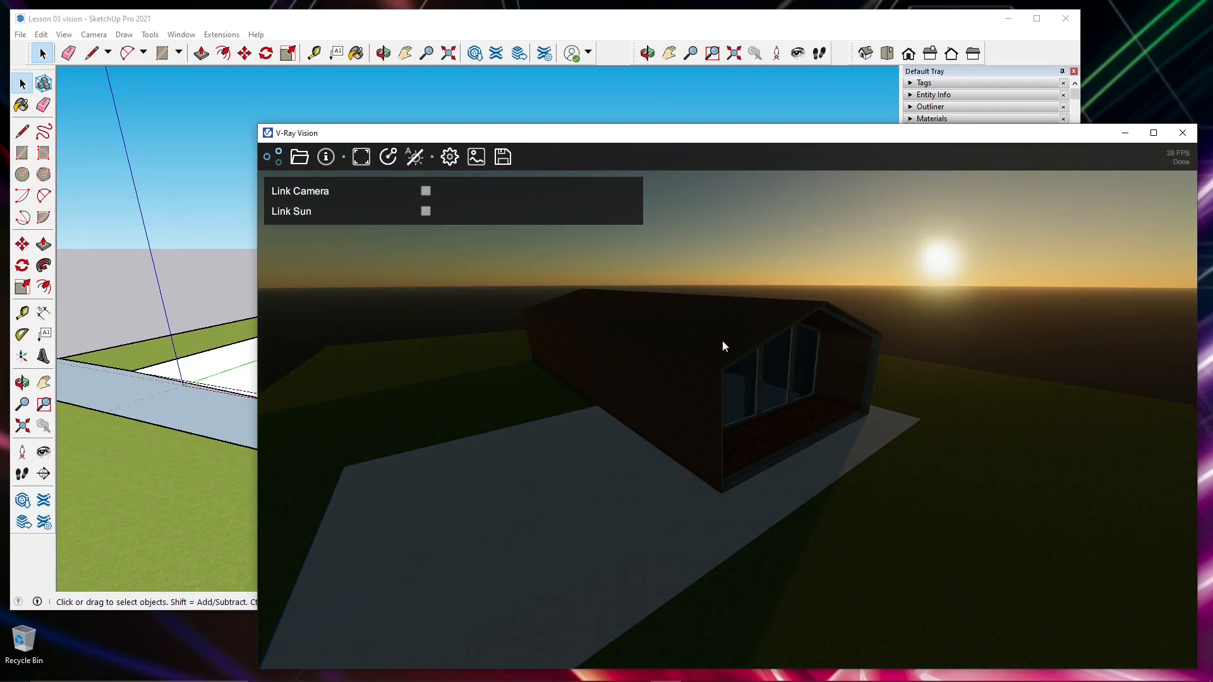
mouse_move(841, 362)
left_mouse_down("shift")
mouse_move(836, 342)
mouse_move(841, 366)
left_mouse_up("shift")
left_click_drag(766, 373, 749, 353, "shift")
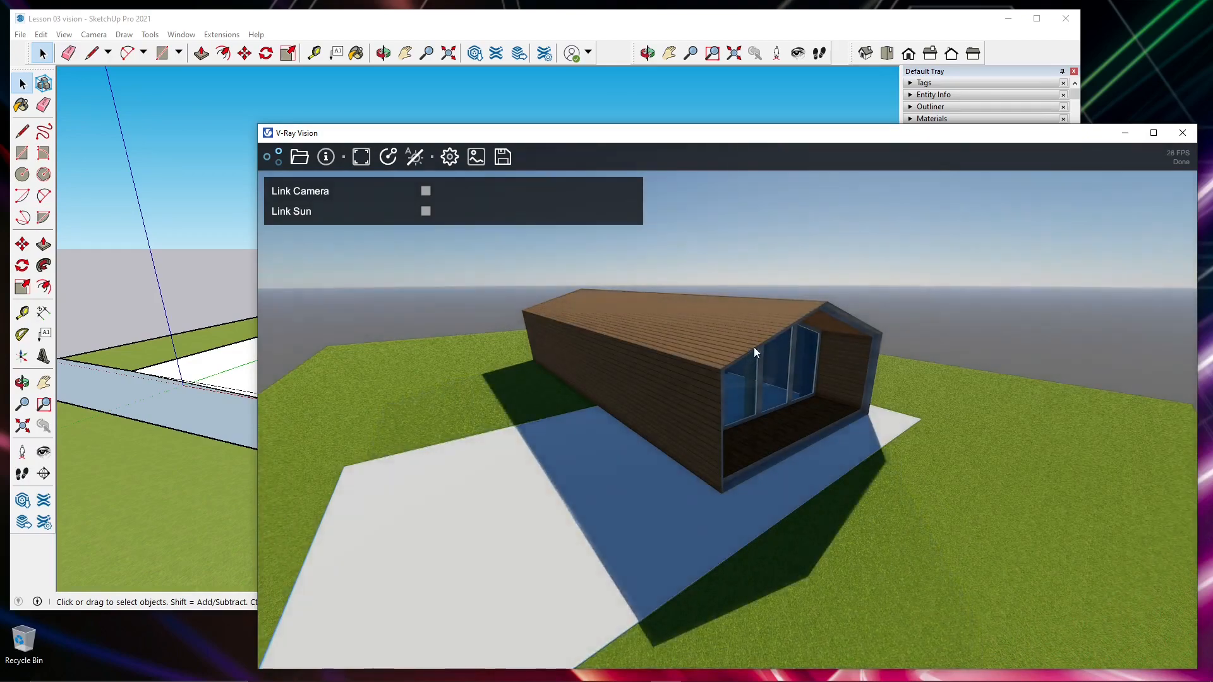
- Brighten and darken the scene's exposure, and turn the view towards the house's glazed front
mouse_move(753, 346)
right_mouse_down("shift")
mouse_move(760, 63)
mouse_move(779, 436)
mouse_move(763, 406)
mouse_move(767, 235)
right_mouse_up("shift")
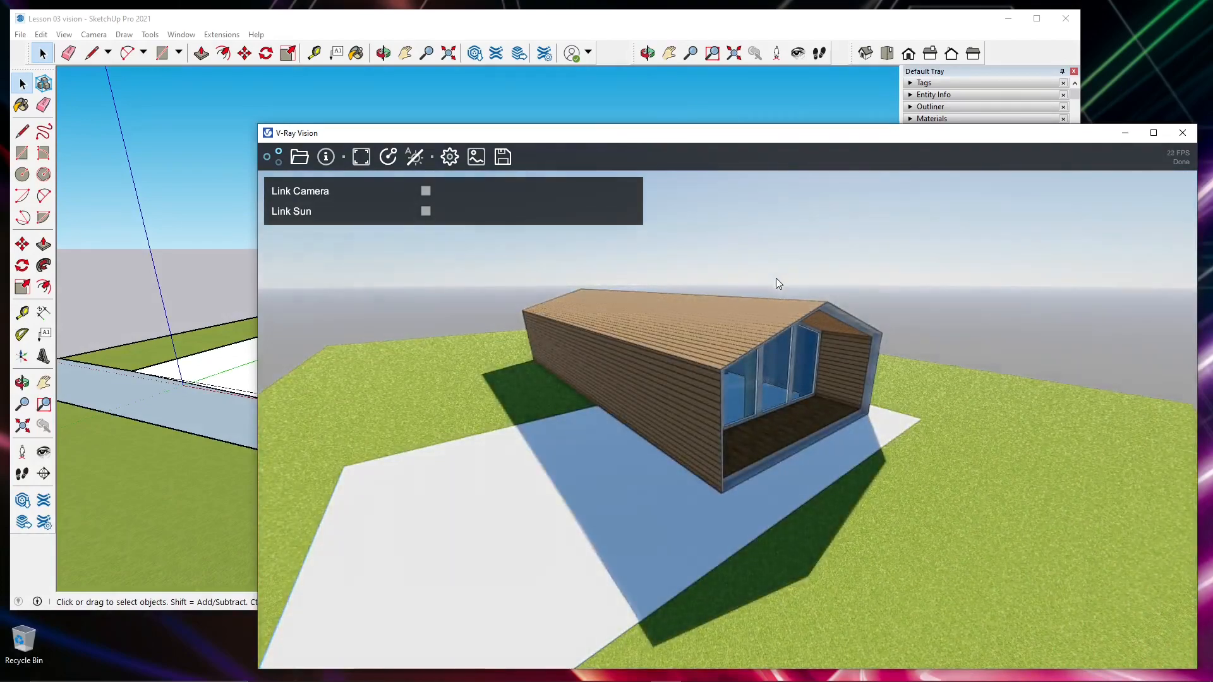
right_click_drag(776, 278, 778, 325, "shift")
left_click_drag(777, 326, 606, 430)
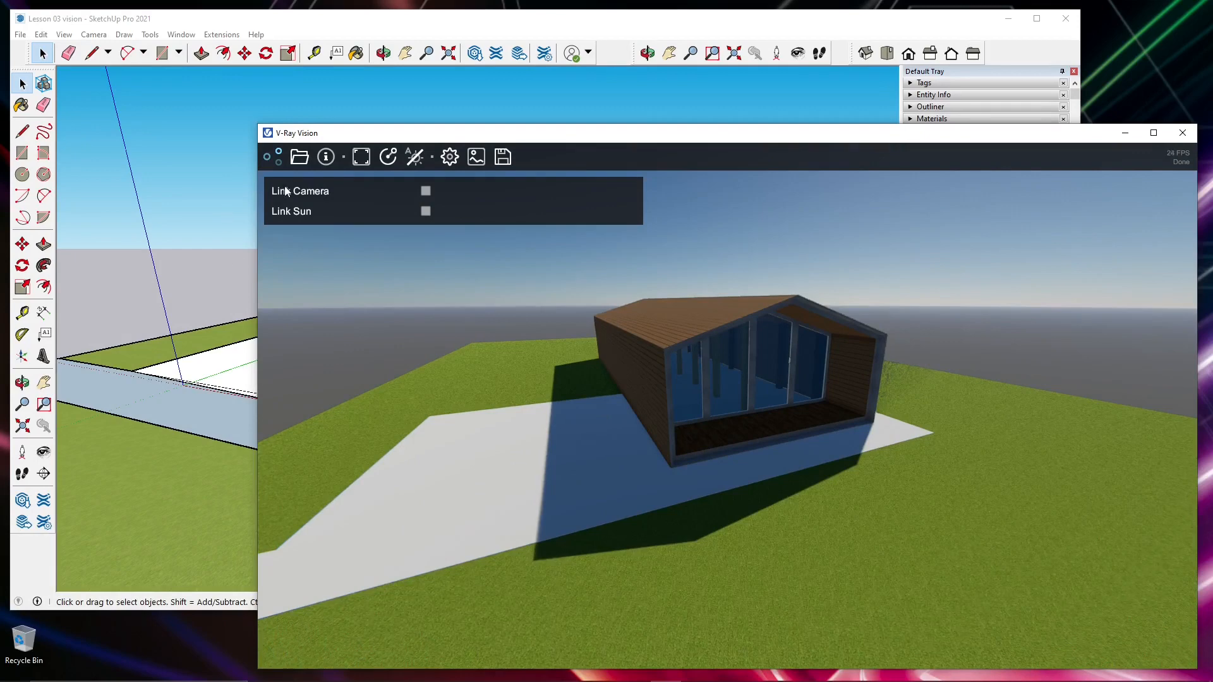
- Look at the V-Ray scene file chooser without loading a file, and display the list of navigation and lighting shortcuts
left_click(300, 158)
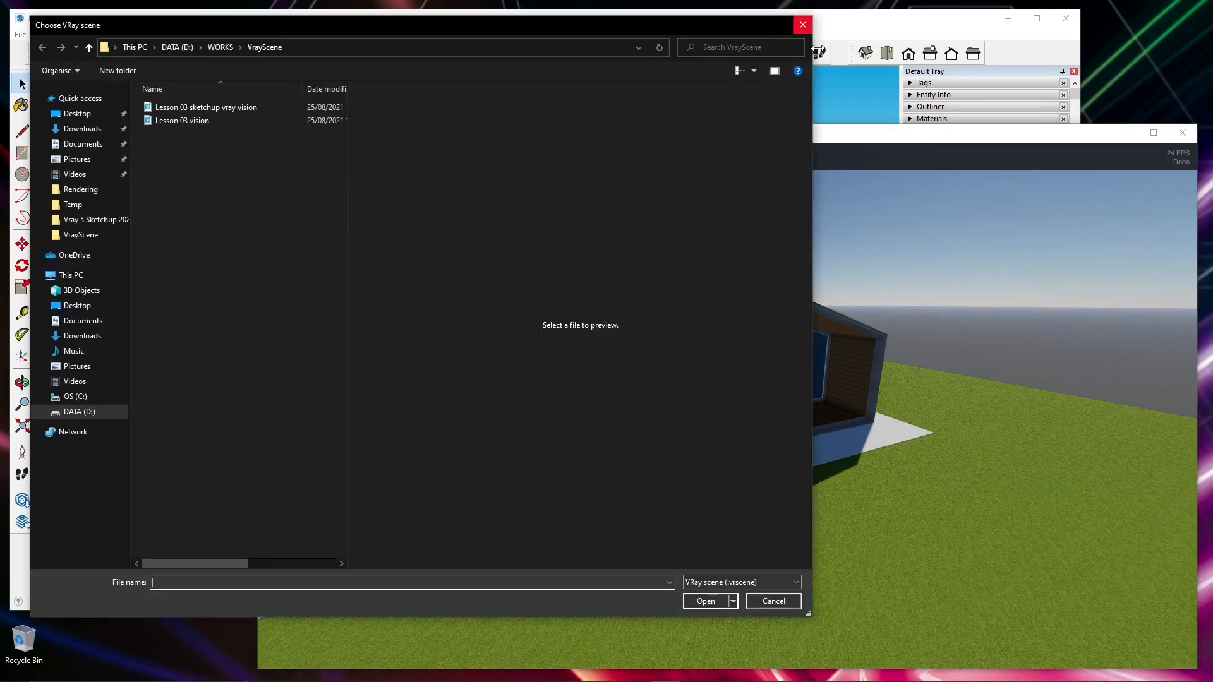
left_click(802, 25)
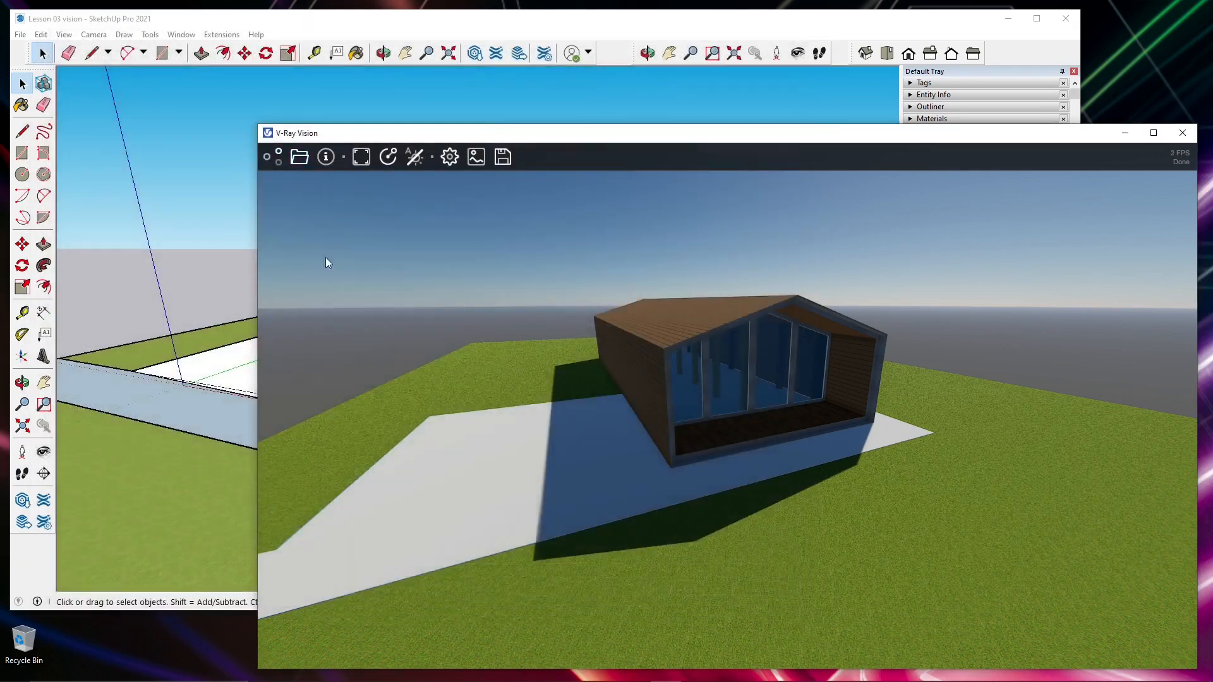
left_click(327, 162)
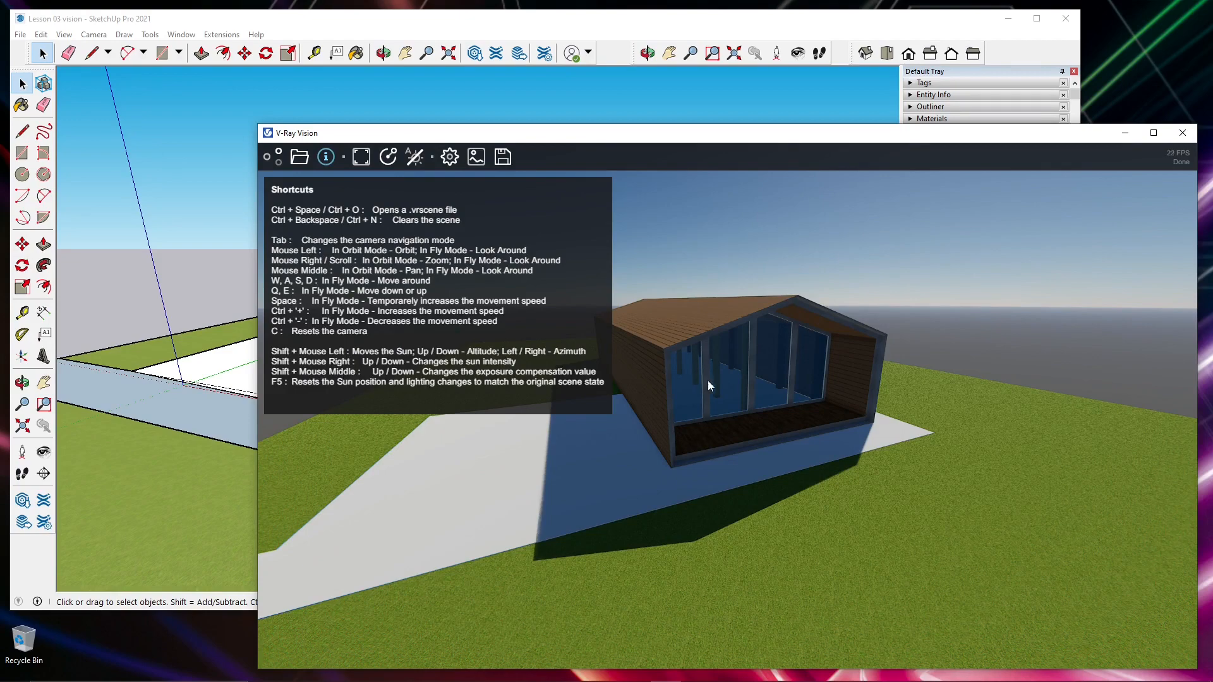
right_click_drag(721, 384, 776, 415, "shift")
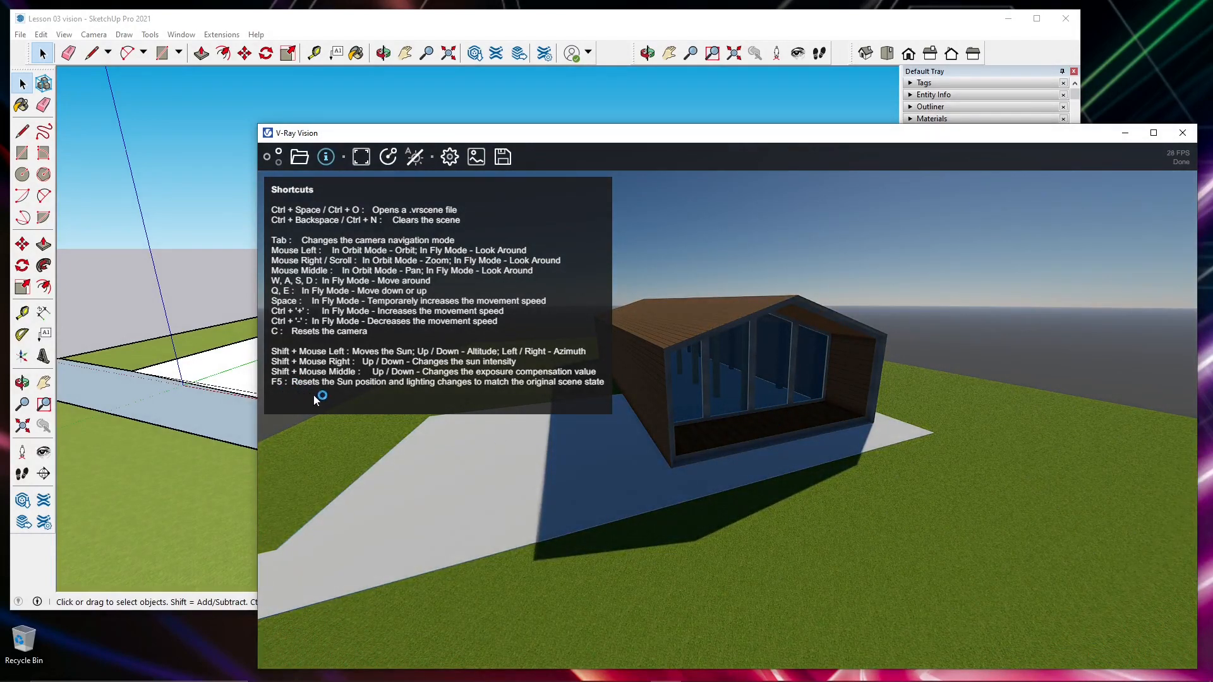
- Reset the sun and lighting to the original scene state, and switch the camera navigation to Fly mode
key("F5")
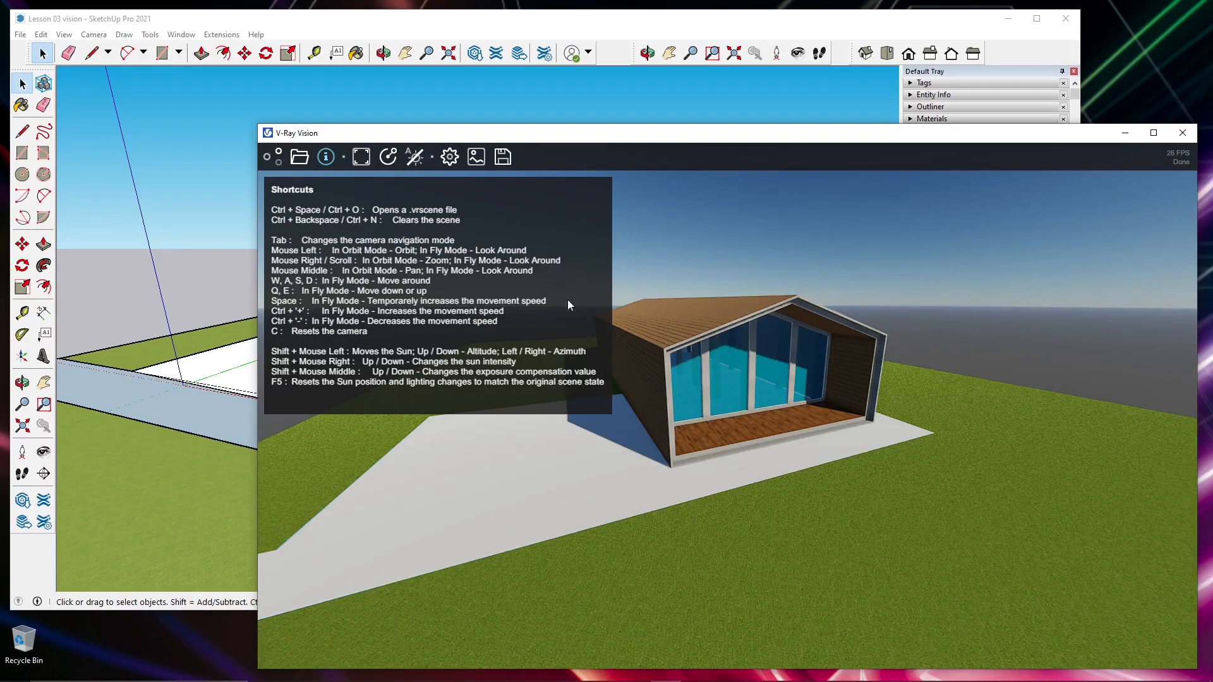
key("Tab")
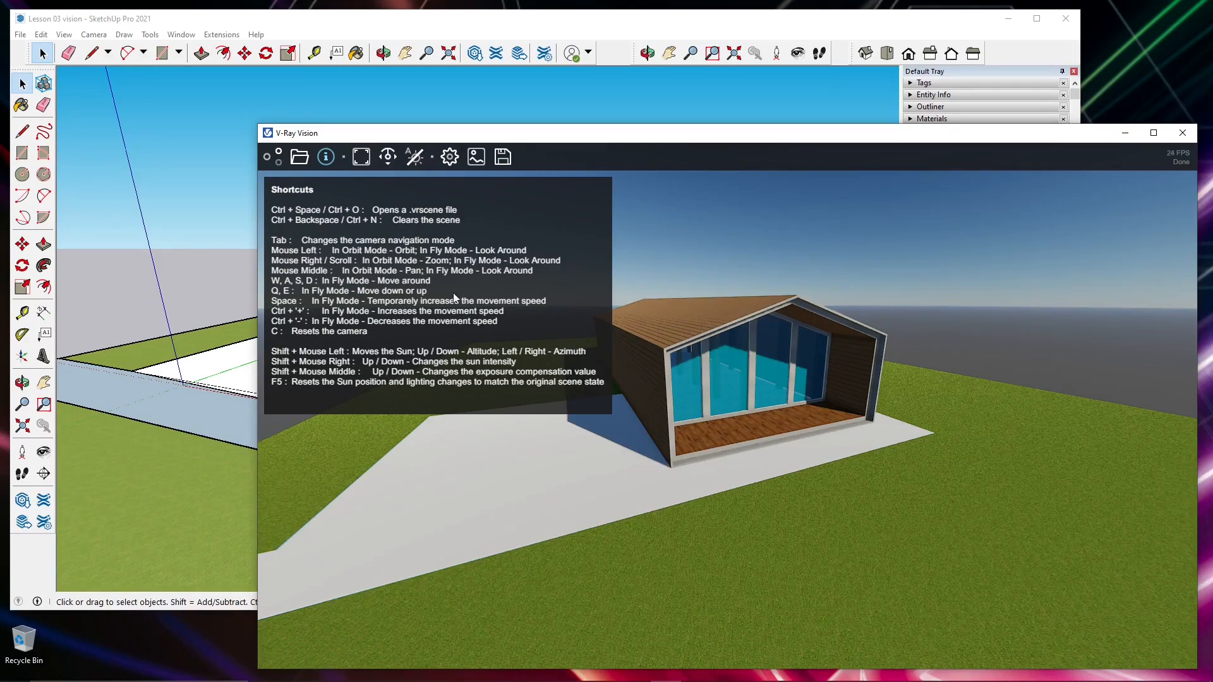
left_click(389, 158)
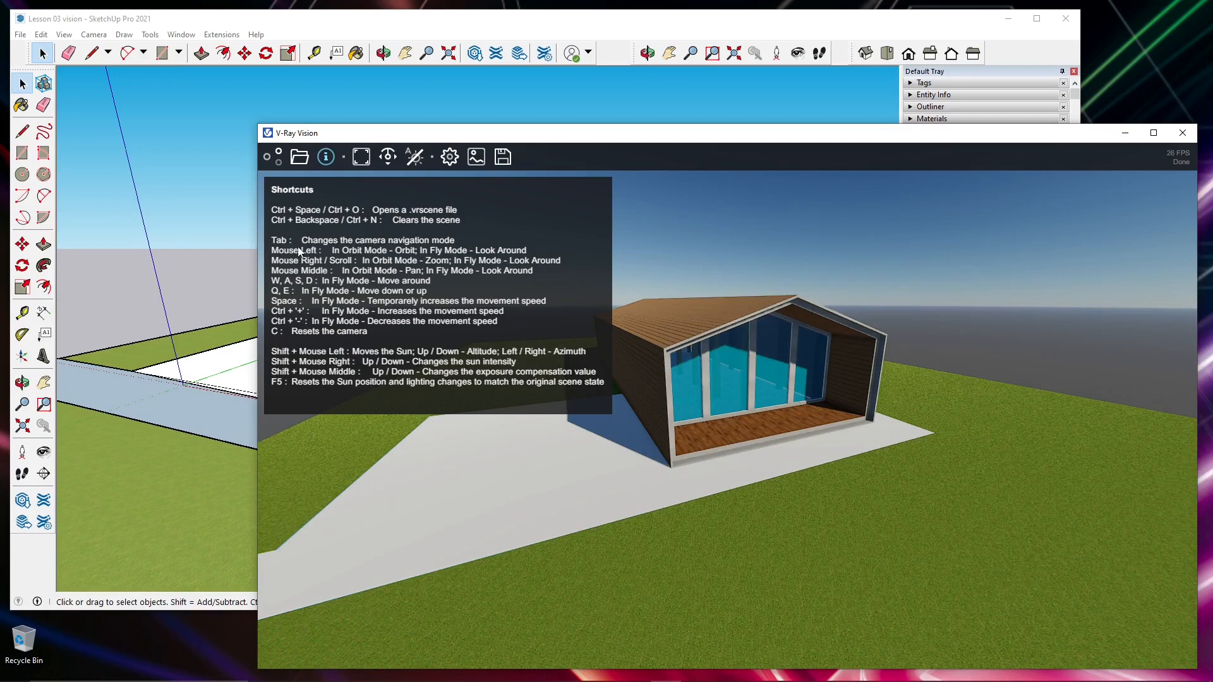
left_click(329, 162)
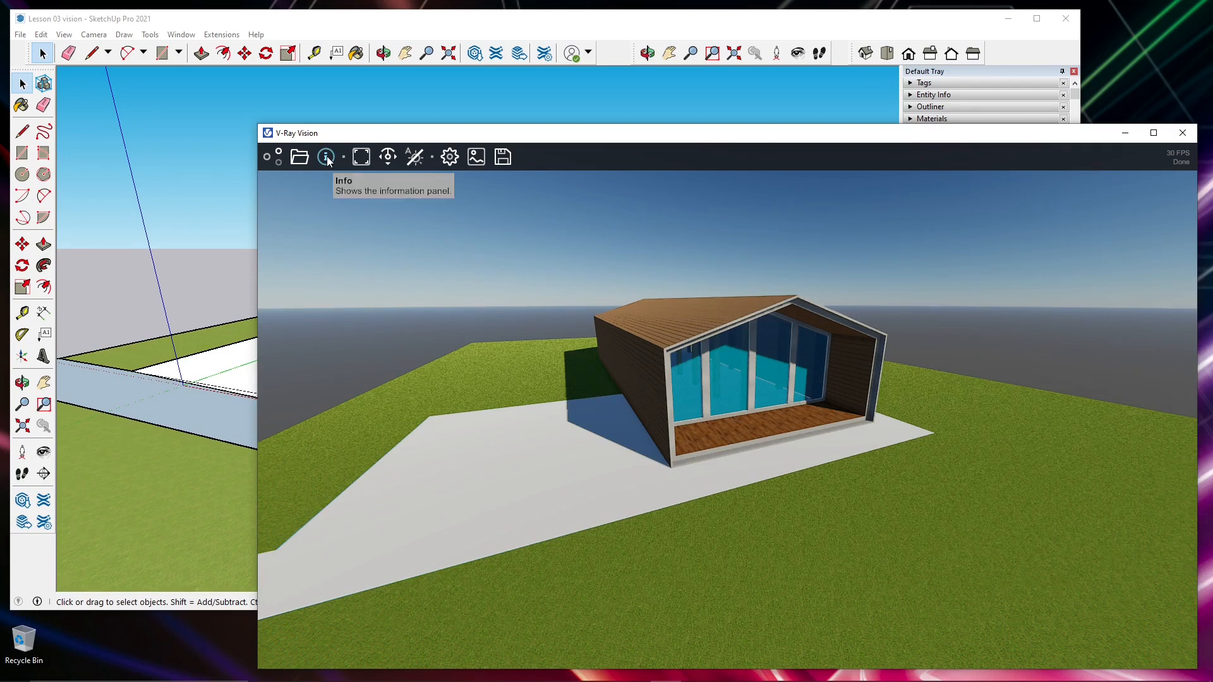
- Set the resolution mode to Match Scene Aspect and resize the V-Ray Vision window to test the image proportions
left_click(208, 639)
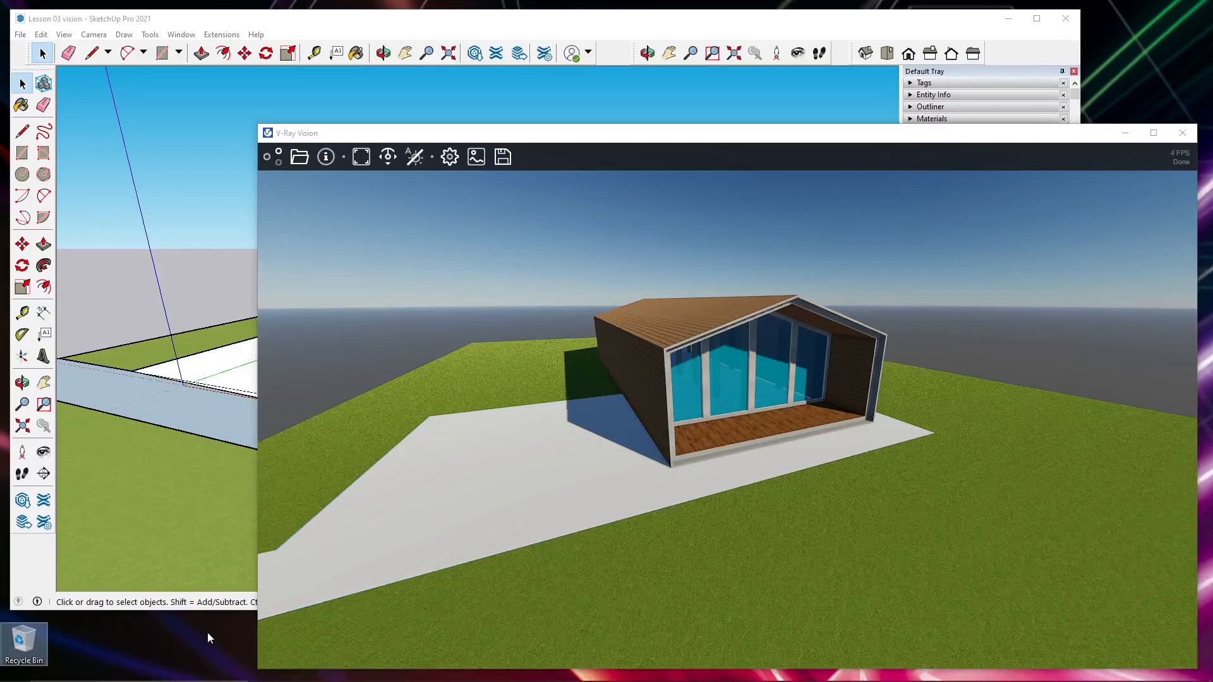
left_click(362, 157)
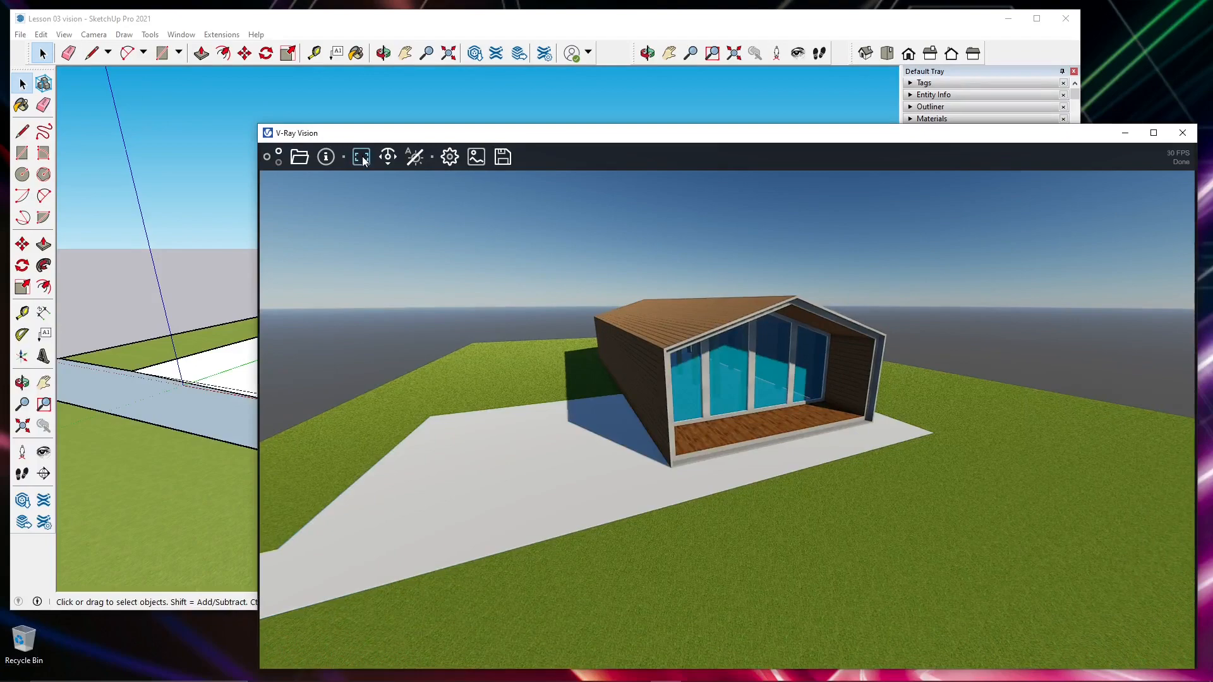
mouse_move(257, 122)
left_mouse_down()
mouse_move(336, 130)
mouse_move(509, 290)
mouse_move(428, 252)
mouse_move(343, 255)
mouse_move(477, 317)
mouse_move(574, 347)
mouse_move(644, 307)
mouse_move(649, 288)
mouse_move(630, 268)
left_mouse_up()
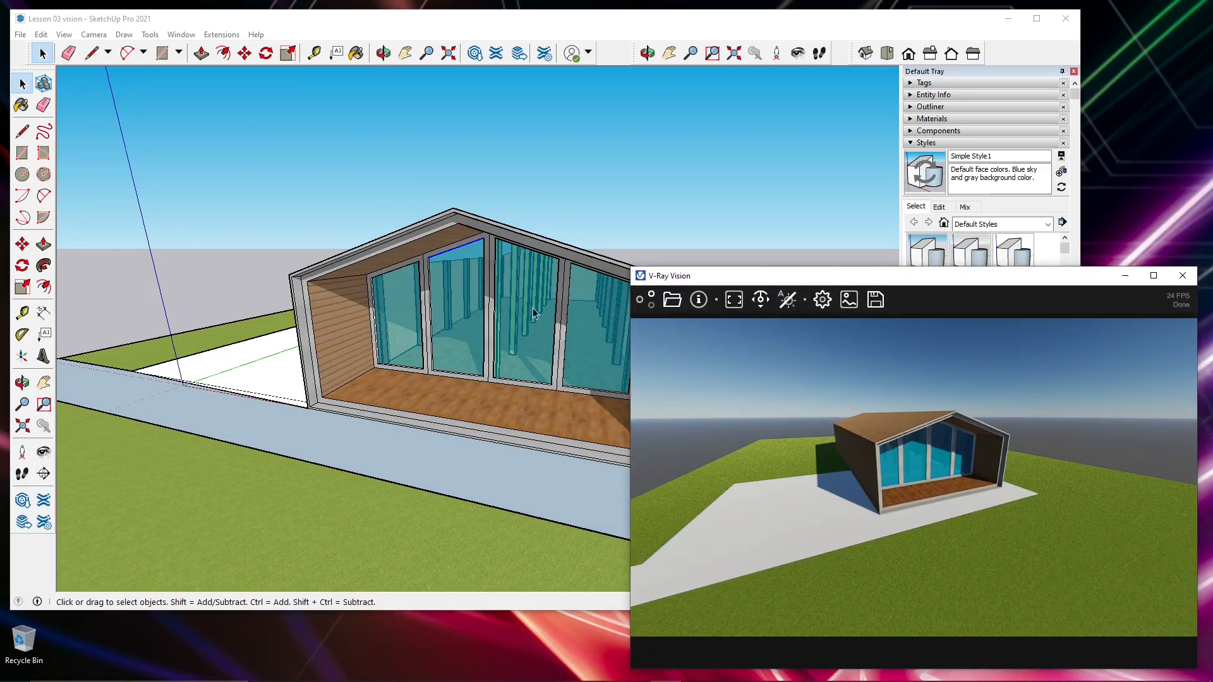
left_click_drag(631, 267, 345, 124)
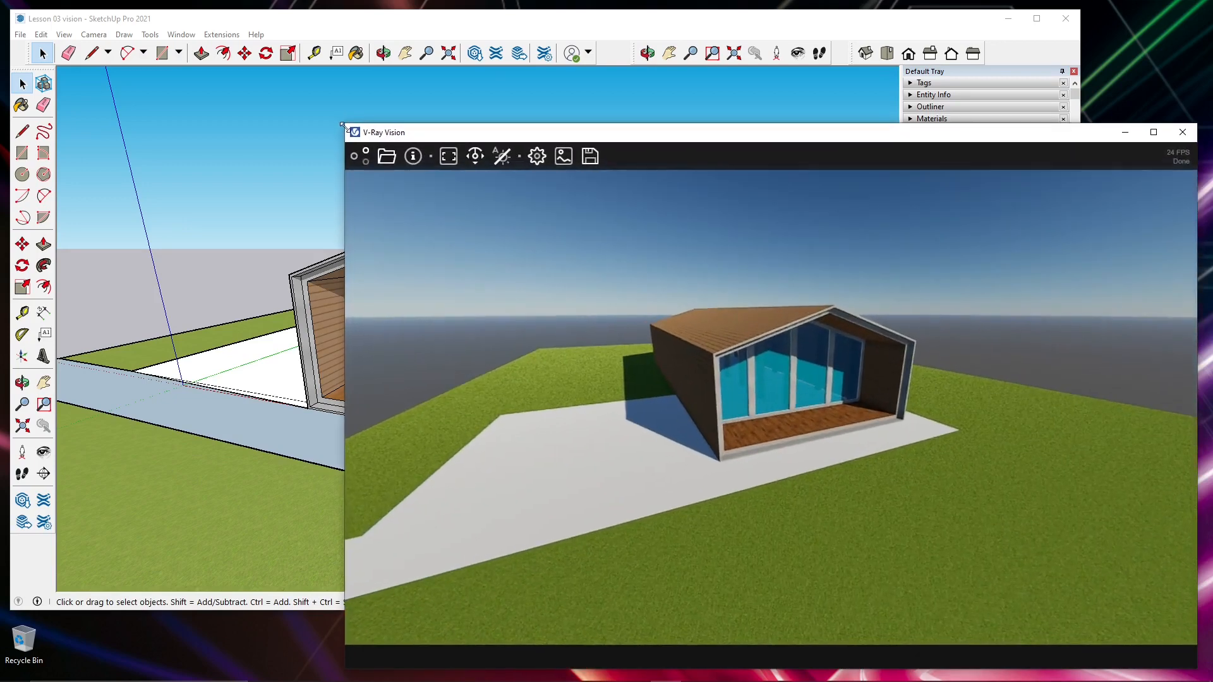
- Compare the image filling the whole window with Match Scene Aspect, and leave Match Scene Aspect active
left_click(449, 158)
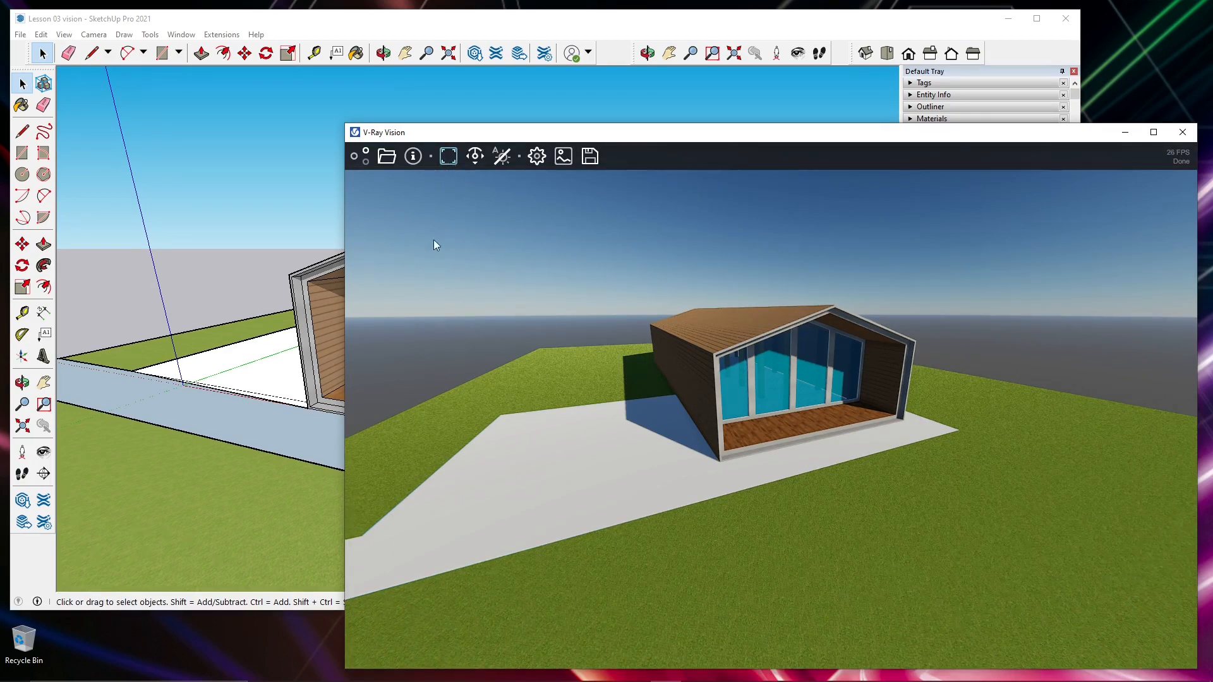
left_click(453, 159)
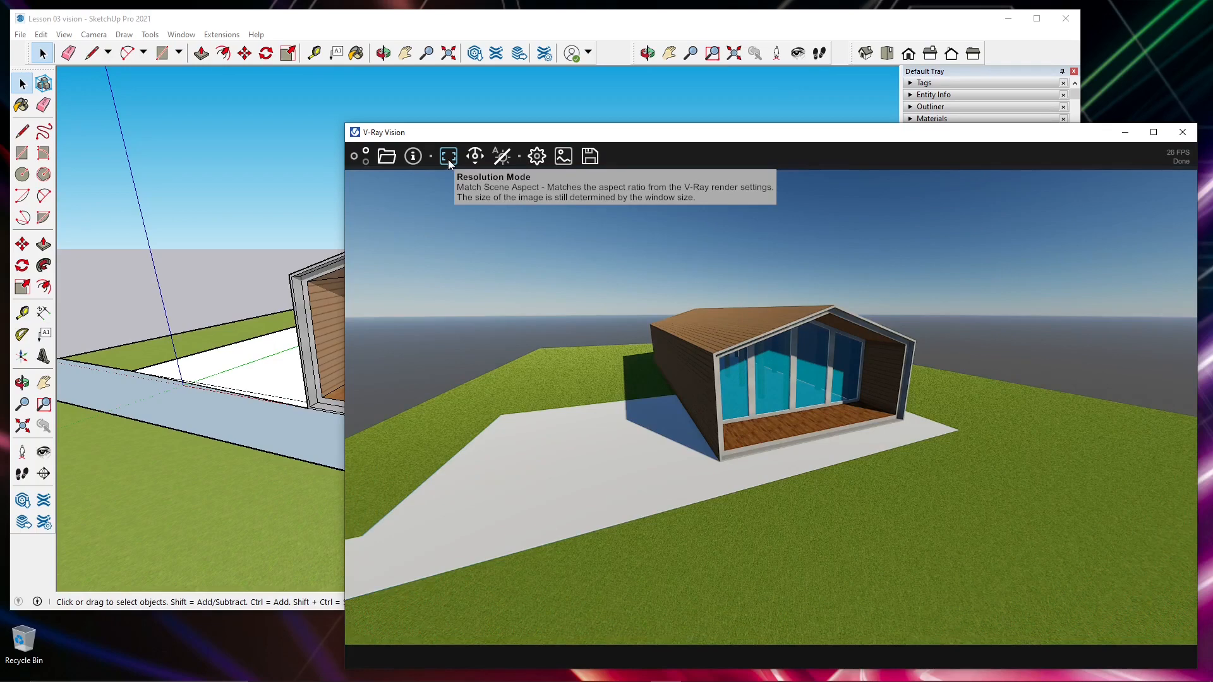
left_click(448, 158)
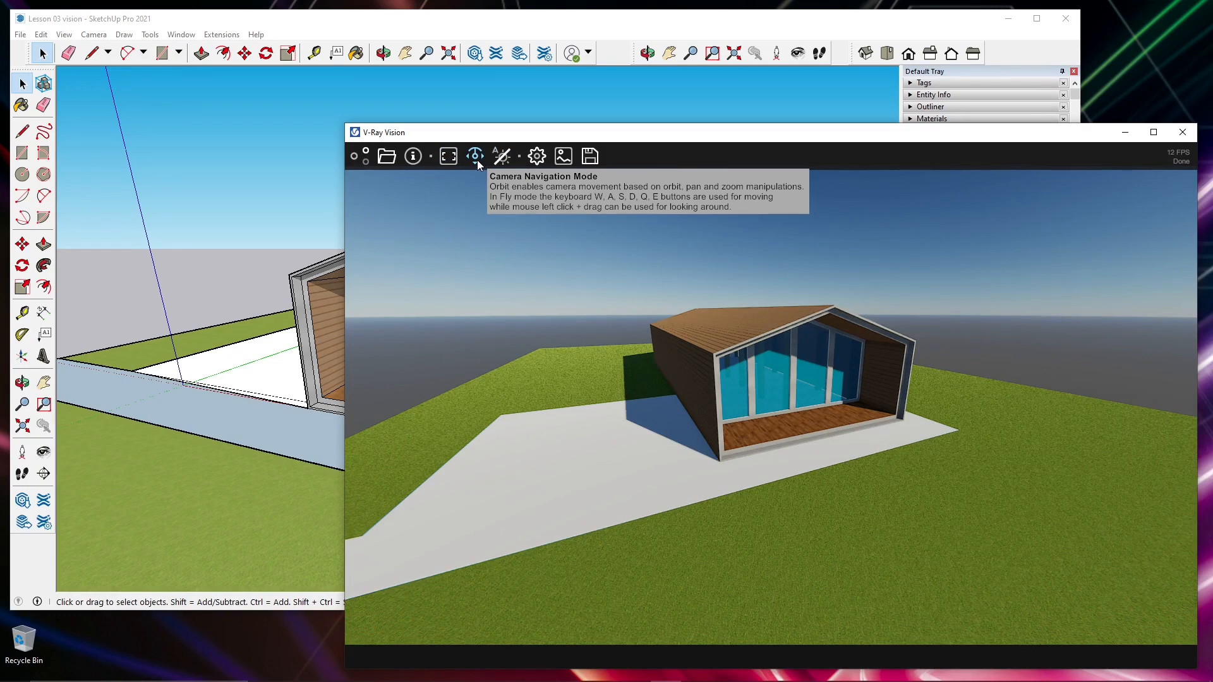
- Fly towards the covered deck, back away, and circle to the opposite side of the house while changing camera height
left_click(476, 161)
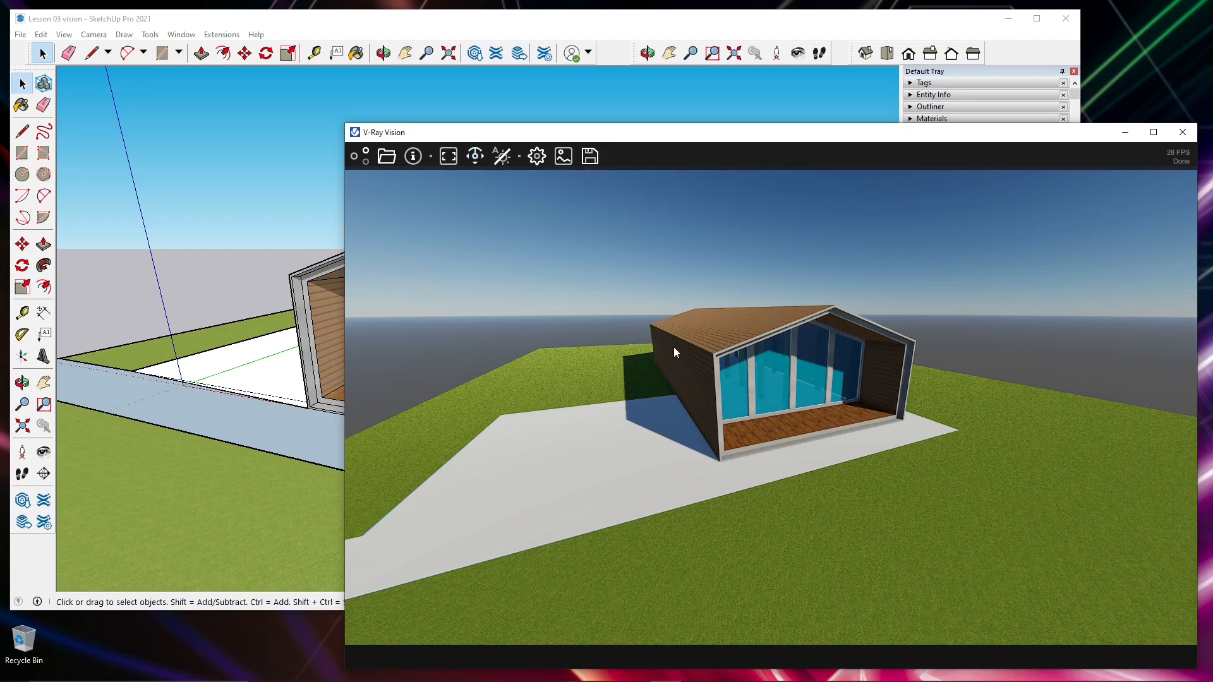
key("w")
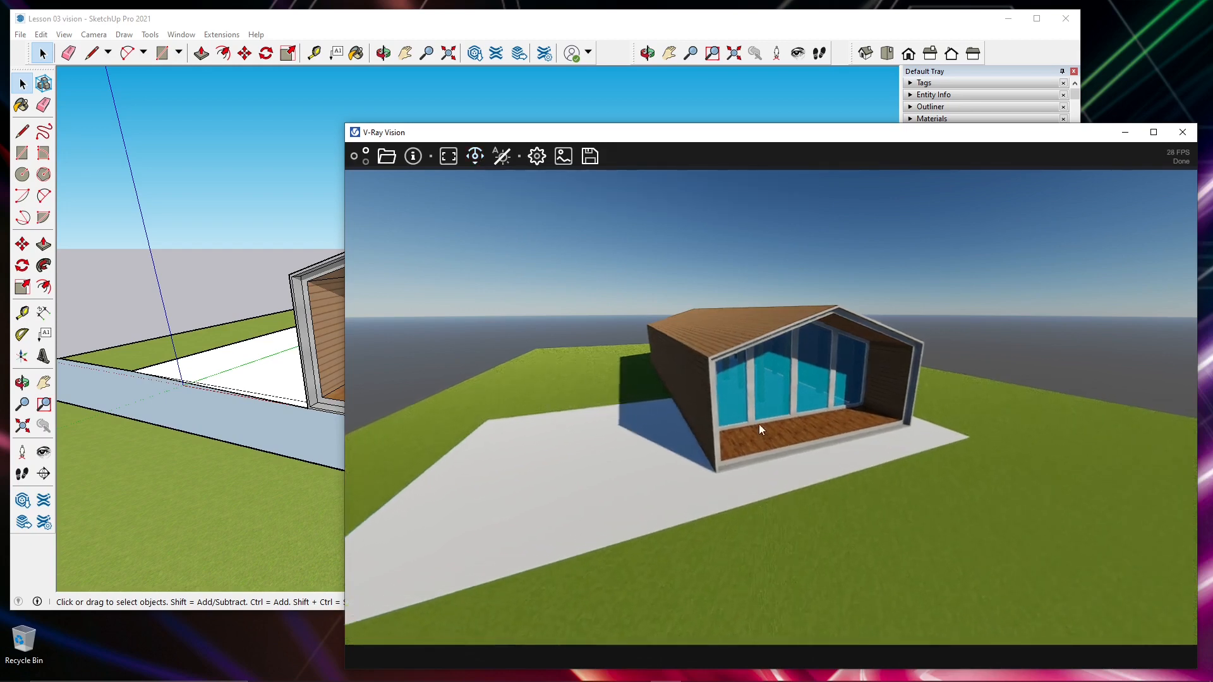
key("w")
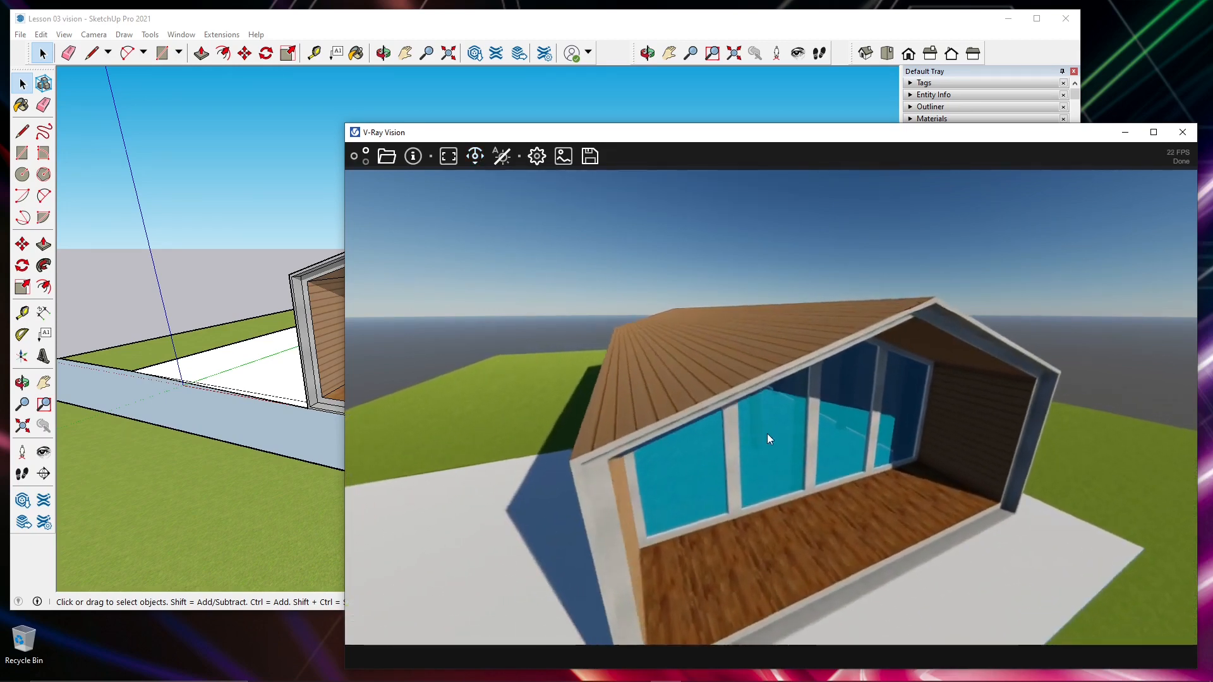
key("s")
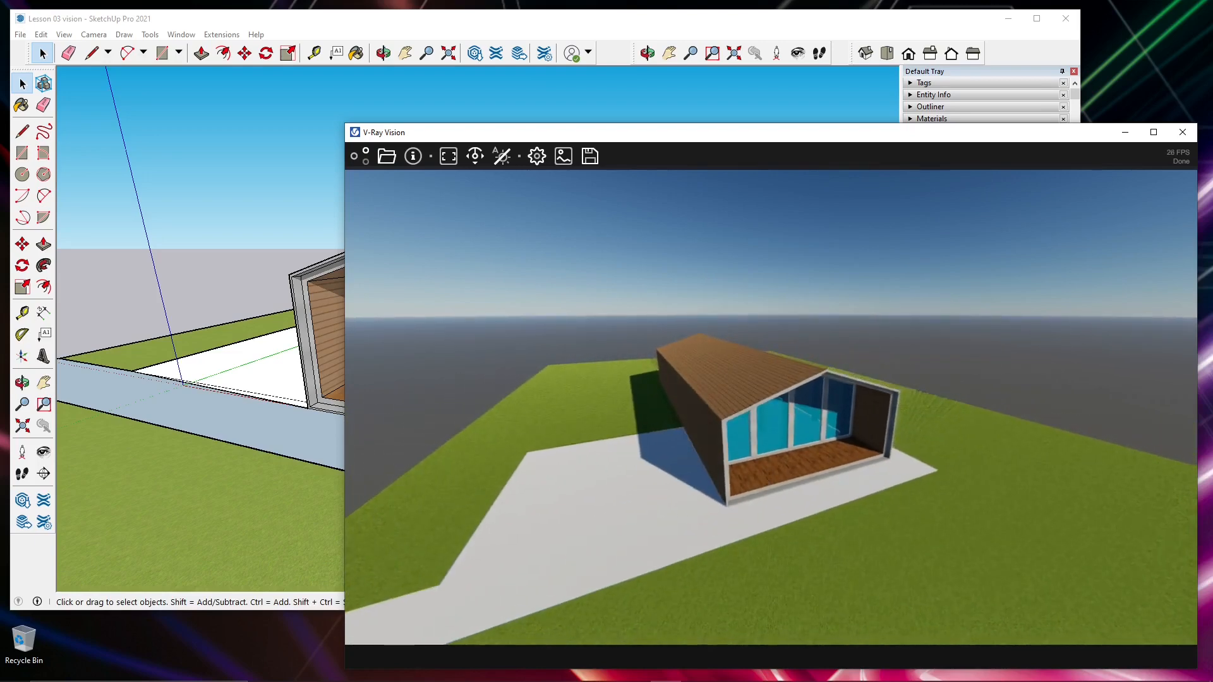
left_click_drag(765, 479, 354, 607)
key("w")
key("d")
left_click_drag(726, 511, 668, 548)
key("s")
key("q")
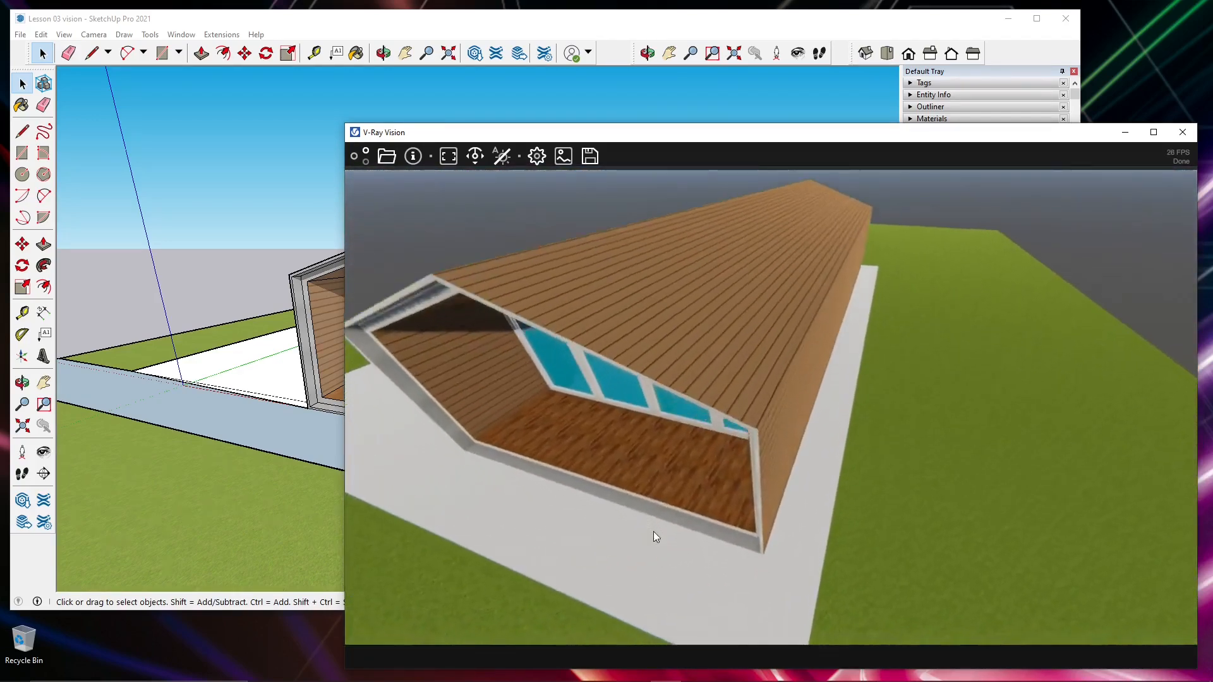
key("e")
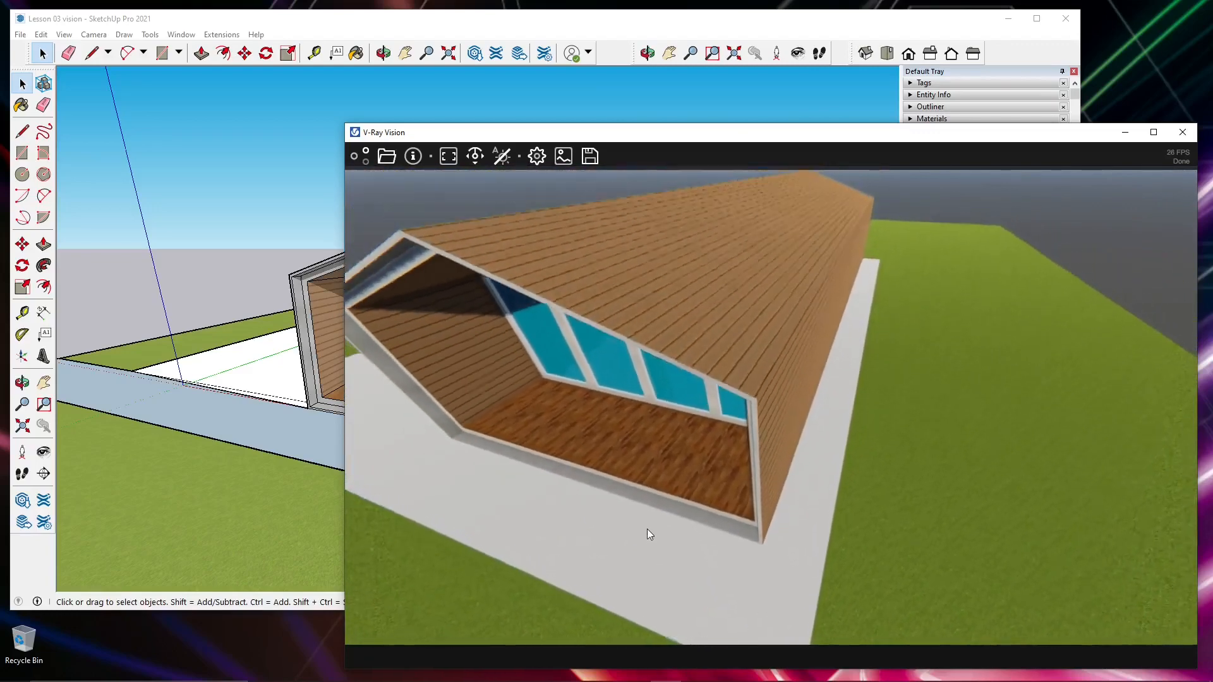
- Continue flying around and close to the house, and finish on a low view facing its glazed front
key("q")
left_click_drag(647, 529, 518, 544)
key("w")
key("w")
key("w")
key("d")
key("d")
key("w")
key("w")
key("s")
key("s")
key("s")
key("w")
key("a")
key("s")
key("s")
left_click_drag(784, 425, 782, 404)
key("a")
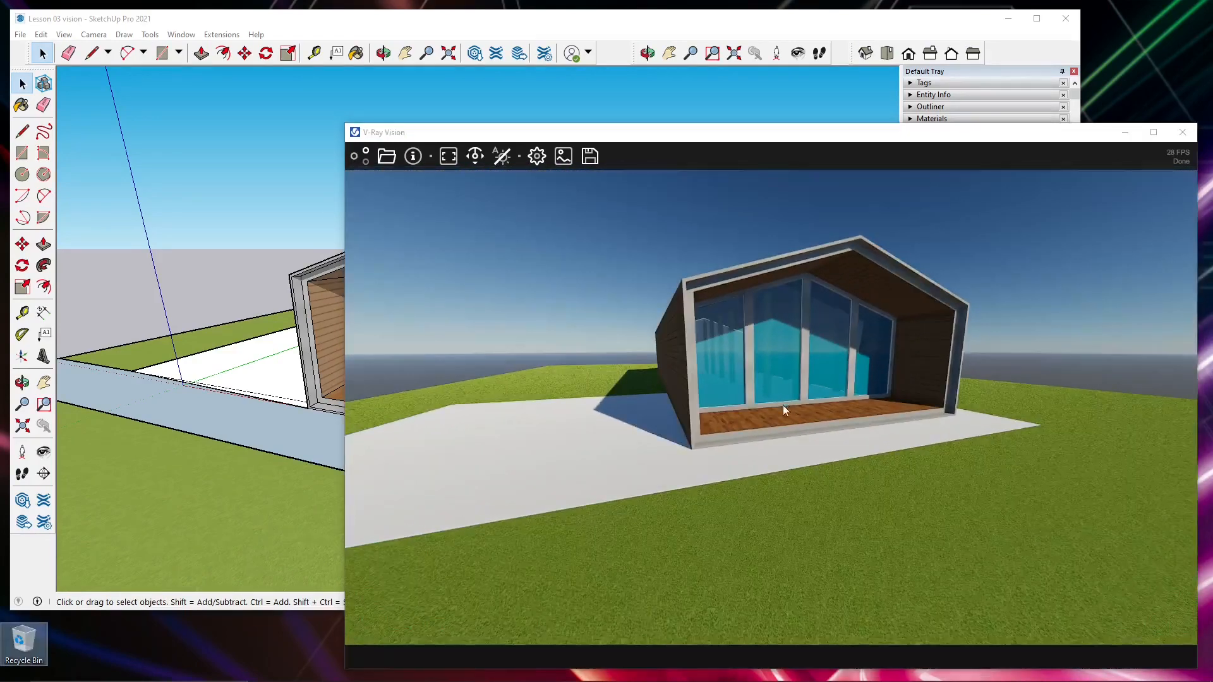
- Fly the camera side to side before the glazed front, approach the covered deck, and back away to view the whole facade
key("w")
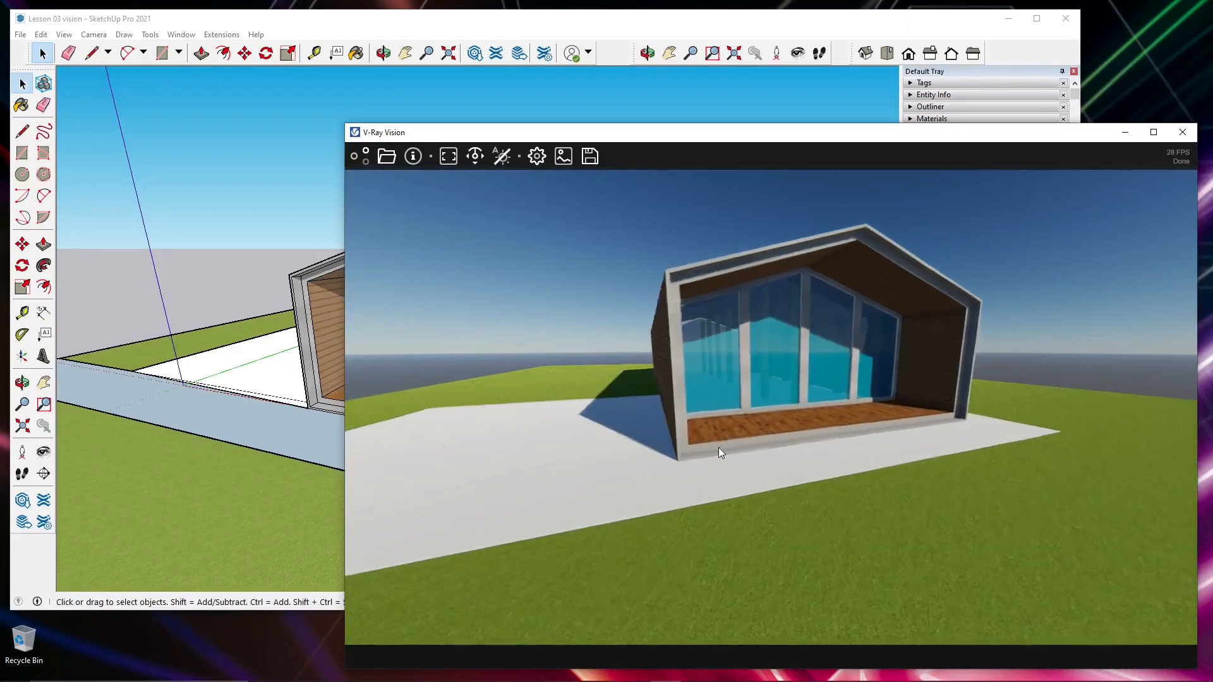
key("d")
left_click_drag(718, 447, 779, 442)
key("d")
key("a")
key("d")
key("a")
key("d")
key("d")
key("d")
key("a")
key("s")
key("a")
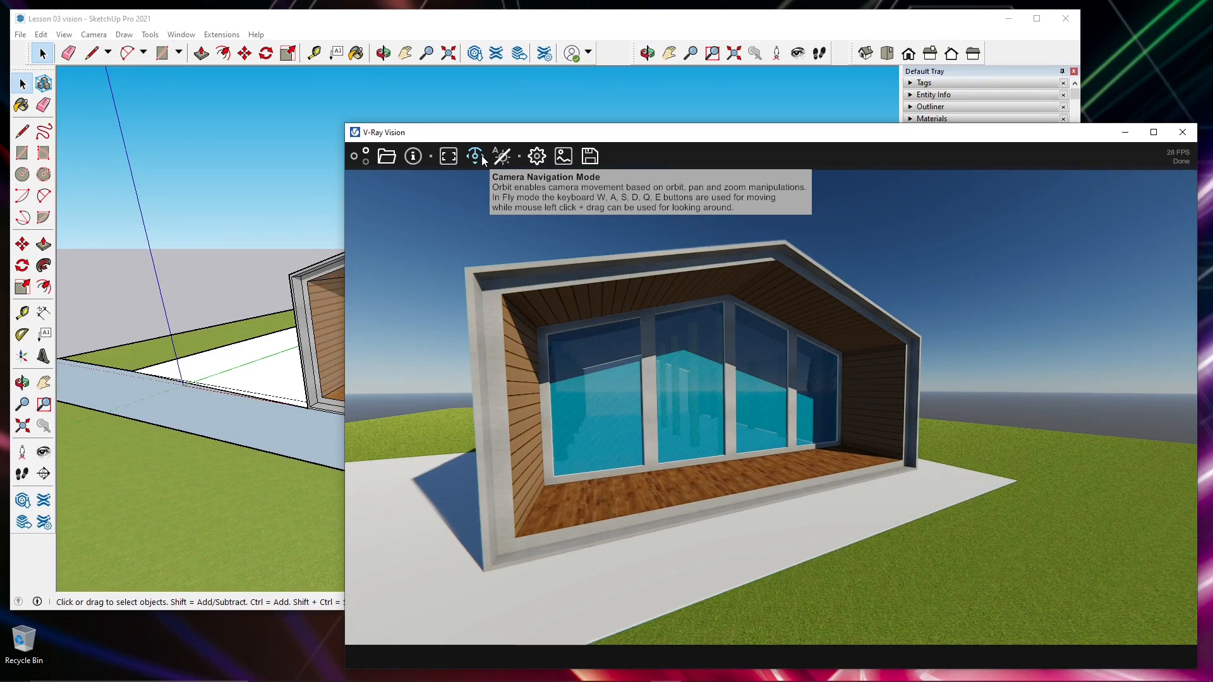
mouse_move(727, 366)
left_mouse_down()
mouse_move(742, 423)
mouse_move(735, 410)
left_mouse_up()
key("w")
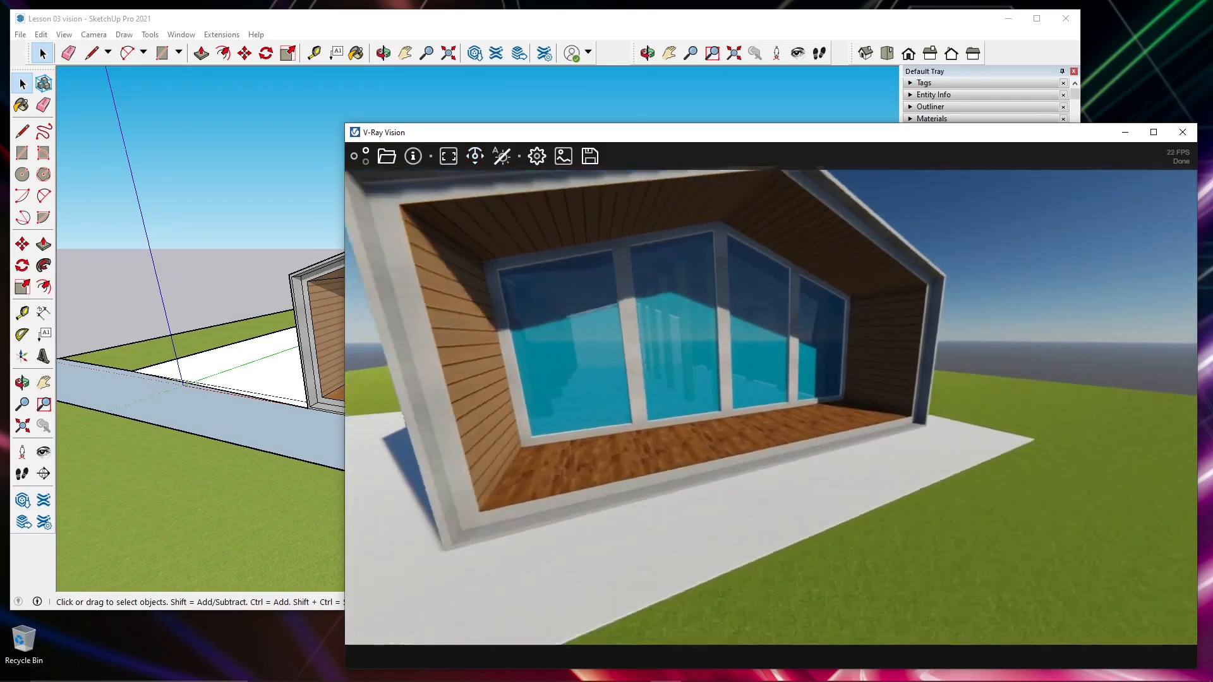
key("s")
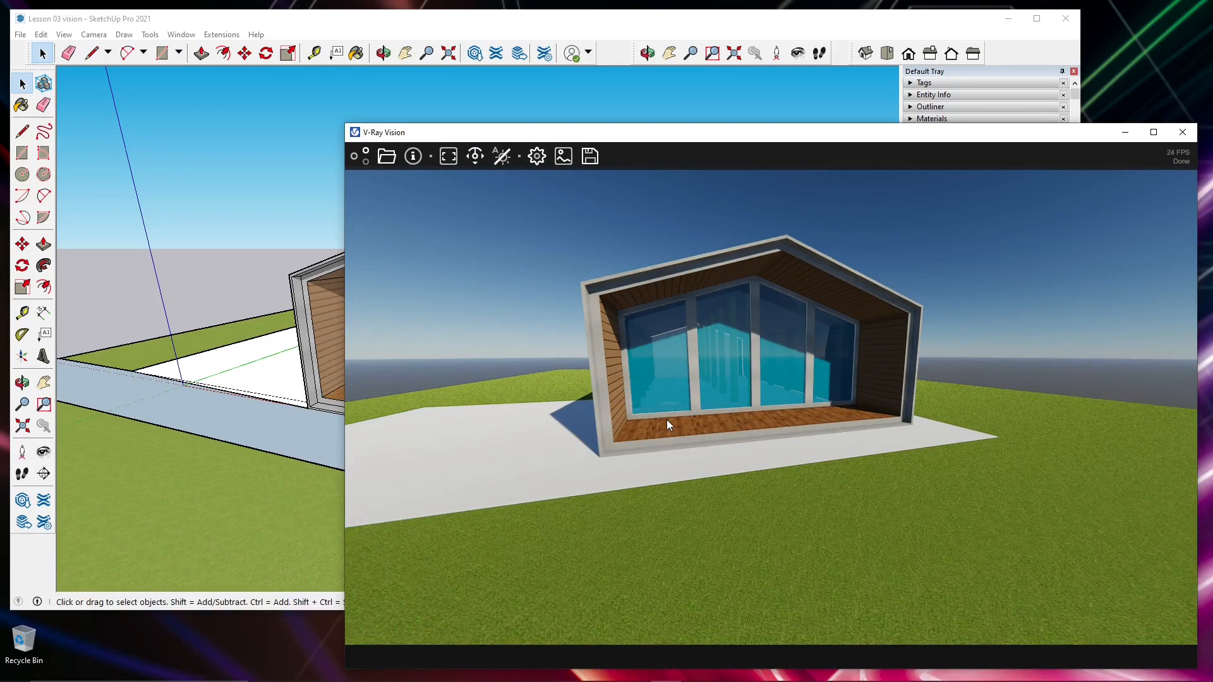
left_click_drag(764, 426, 789, 388)
- Switch Fly Mode off and back on in the V-Ray Vision settings
left_click(536, 156)
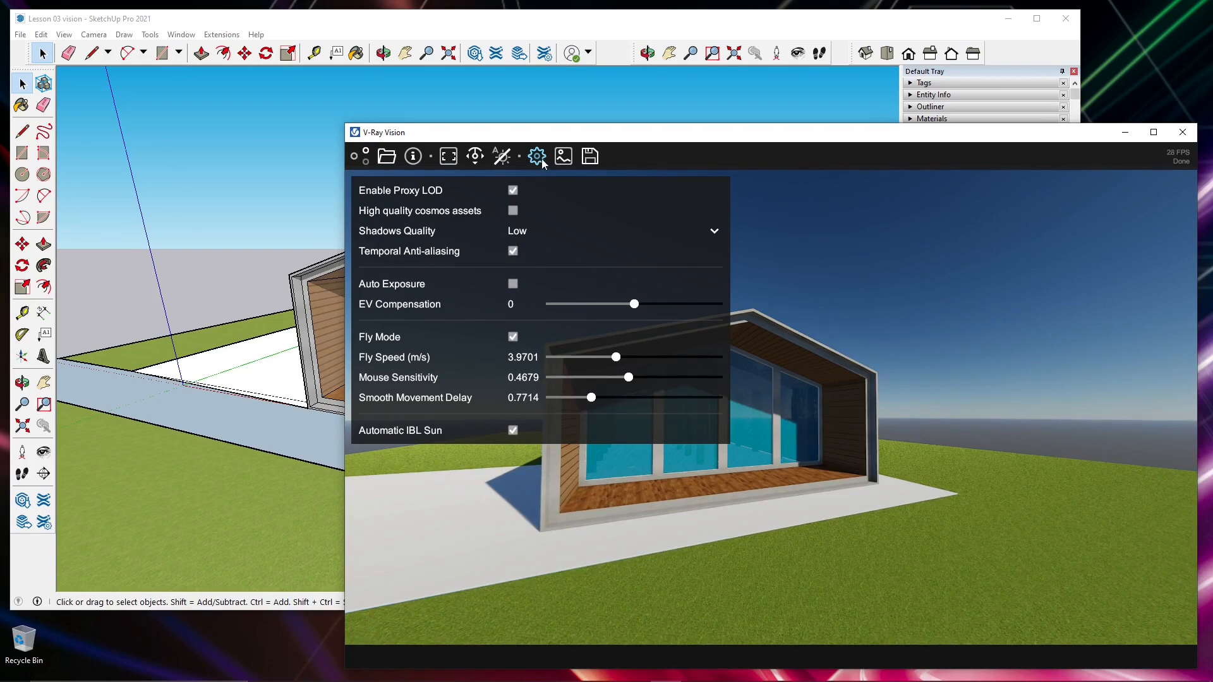
left_click(512, 337)
left_click(513, 338)
left_click(512, 338)
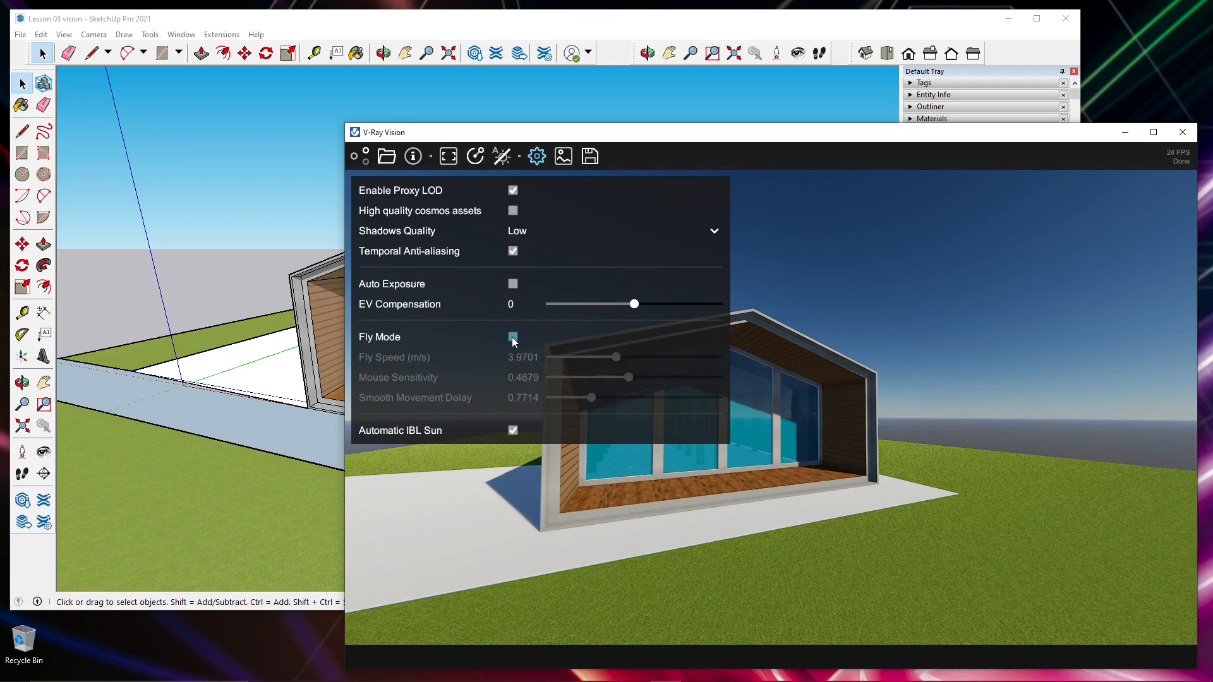
left_click(512, 338)
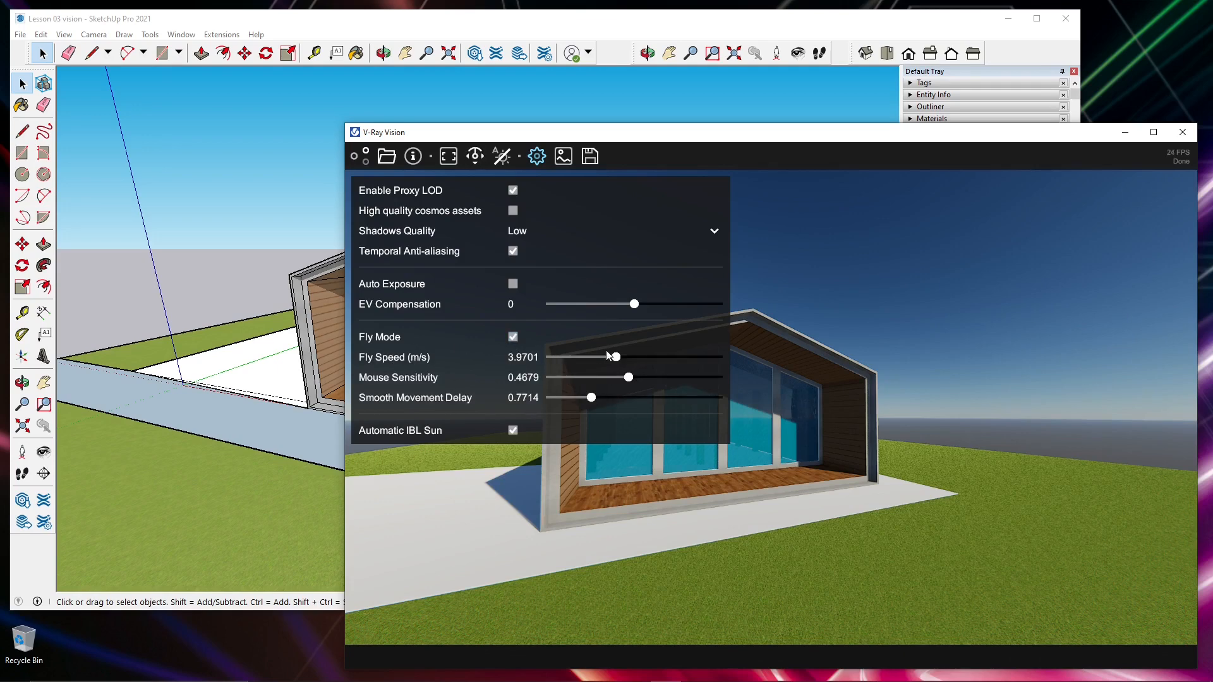
- Set fly speed to 2.6486 m/s, mouse sensitivity to 0.2893 and smooth movement delay to 0.8892, and close the settings
left_click_drag(617, 357, 598, 381)
left_click_drag(592, 398, 611, 399)
left_click_drag(611, 405, 599, 403)
left_click(537, 157)
left_click(536, 156)
left_click(537, 157)
- Test the new movement settings by flying in all directions and looking around in front of the house
key("w")
left_click_drag(699, 363, 711, 437)
key("a")
key("s")
key("d")
key("w")
key("a")
key("s")
key("d")
key("w")
left_click_drag(712, 387, 726, 419)
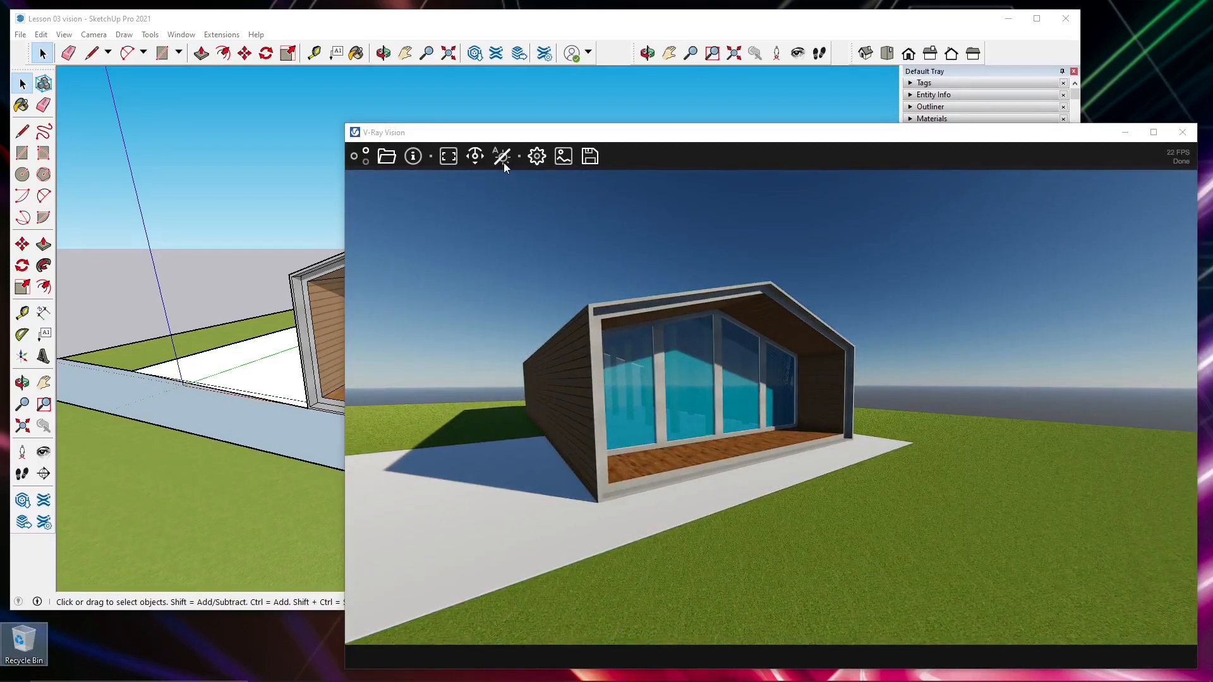
- Enable automatic exposure and fly from outside across the deck, through the glazing and into the house
left_click(503, 162)
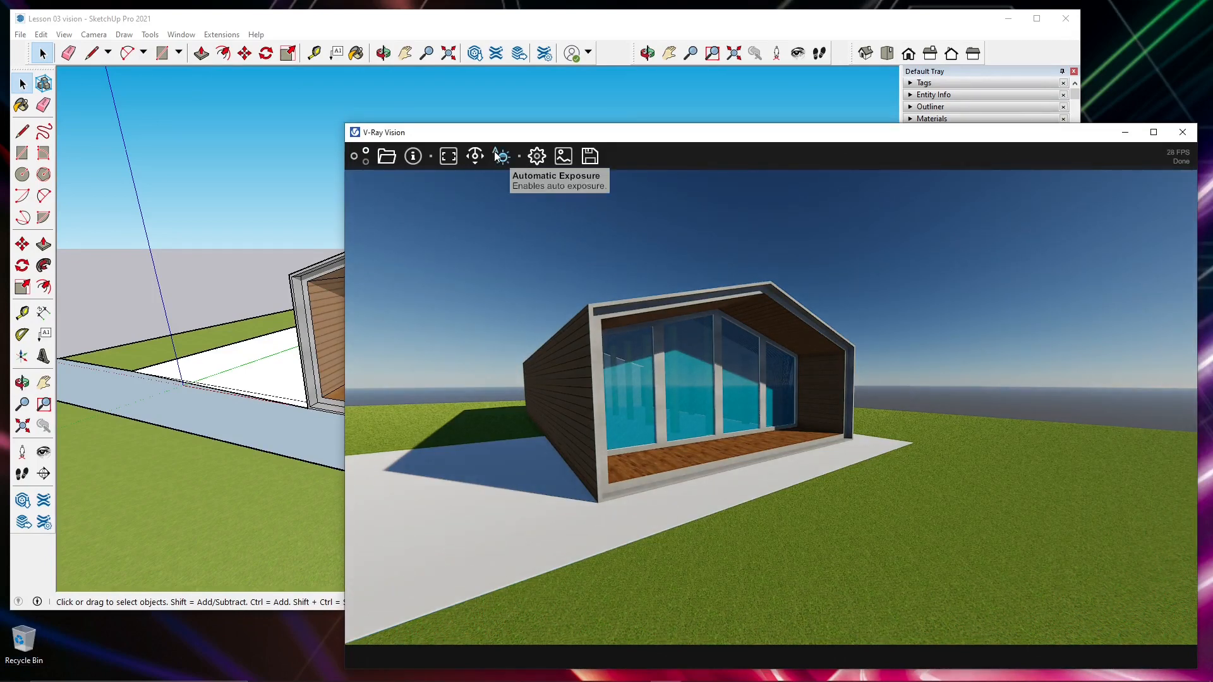
scroll(709, 392, "down", 2)
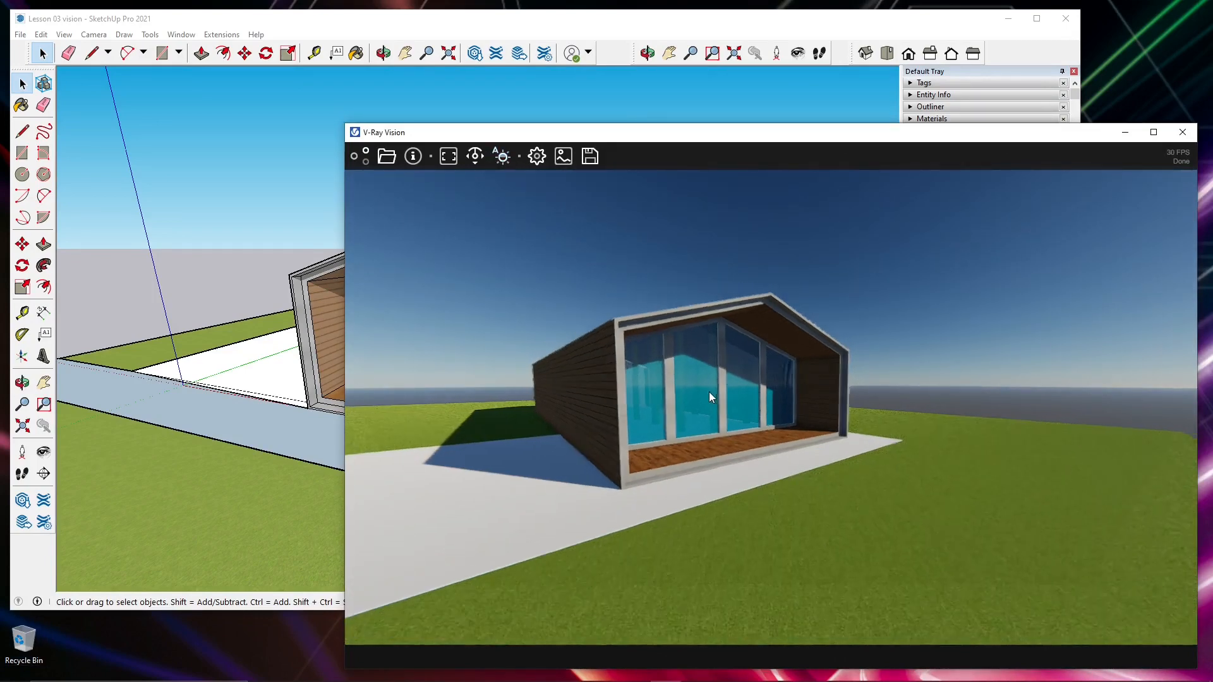
left_click_drag(709, 391, 563, 410)
key("w")
key("w")
key("d")
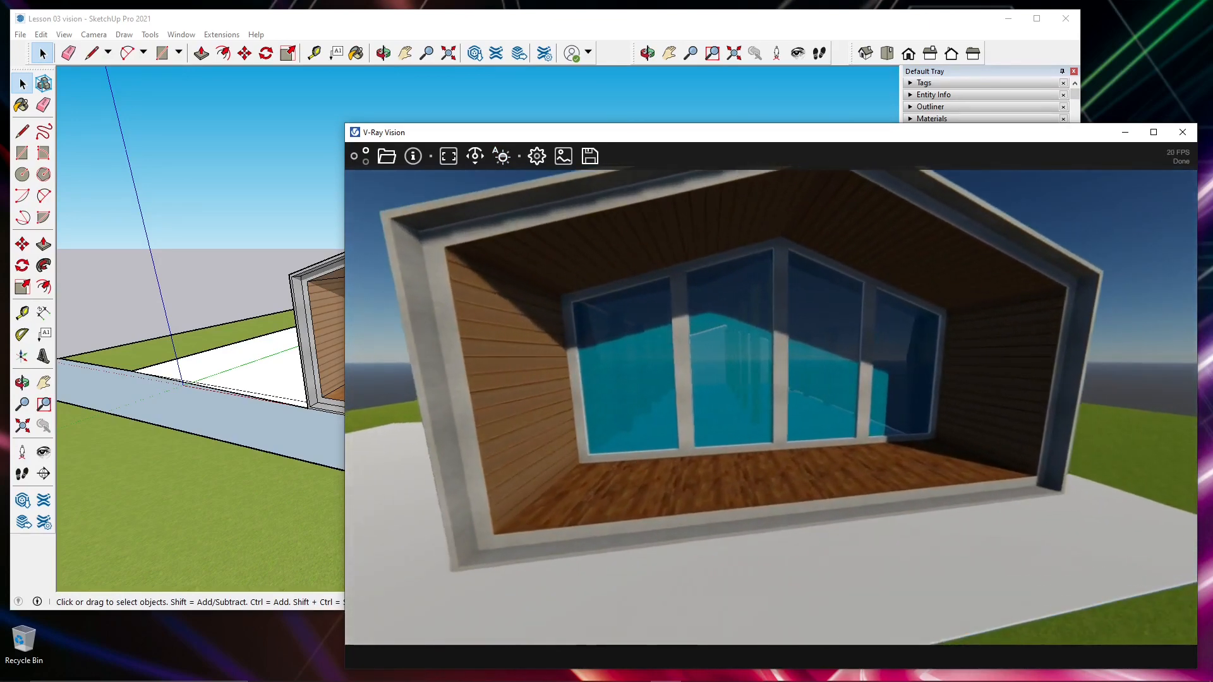
key("w")
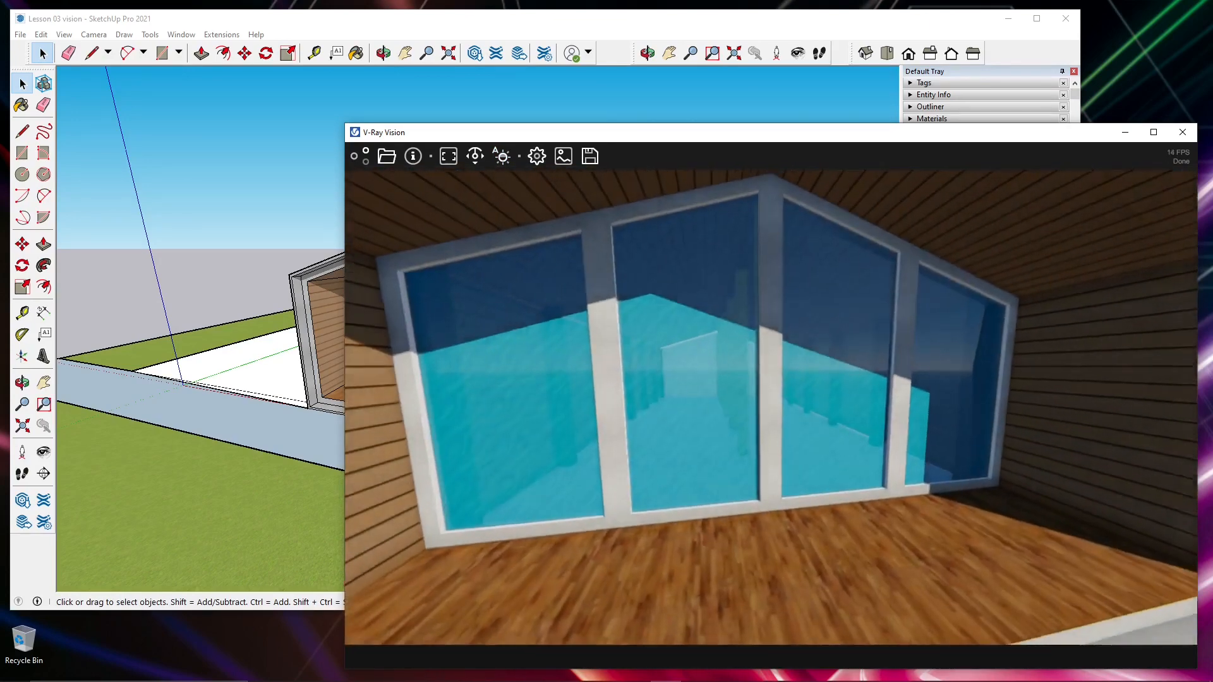
mouse_move(709, 408)
left_mouse_down()
mouse_move(797, 403)
mouse_move(800, 384)
mouse_move(827, 466)
mouse_move(742, 439)
mouse_move(706, 411)
left_mouse_up()
key("w")
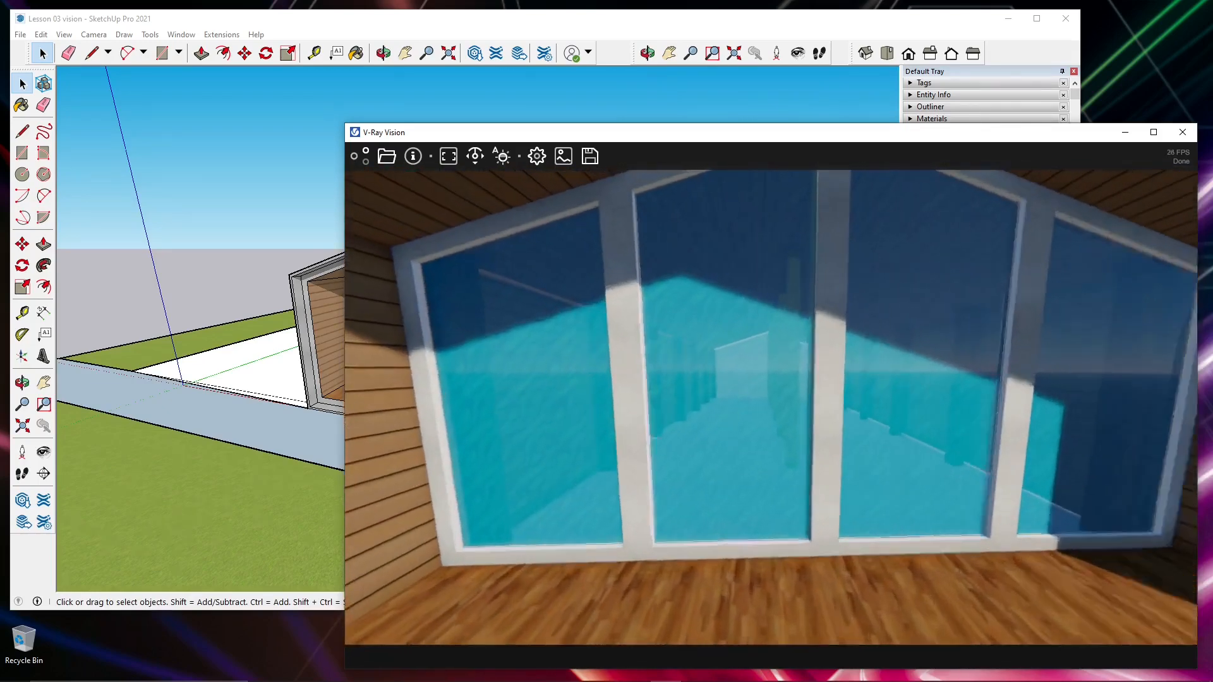
key("w")
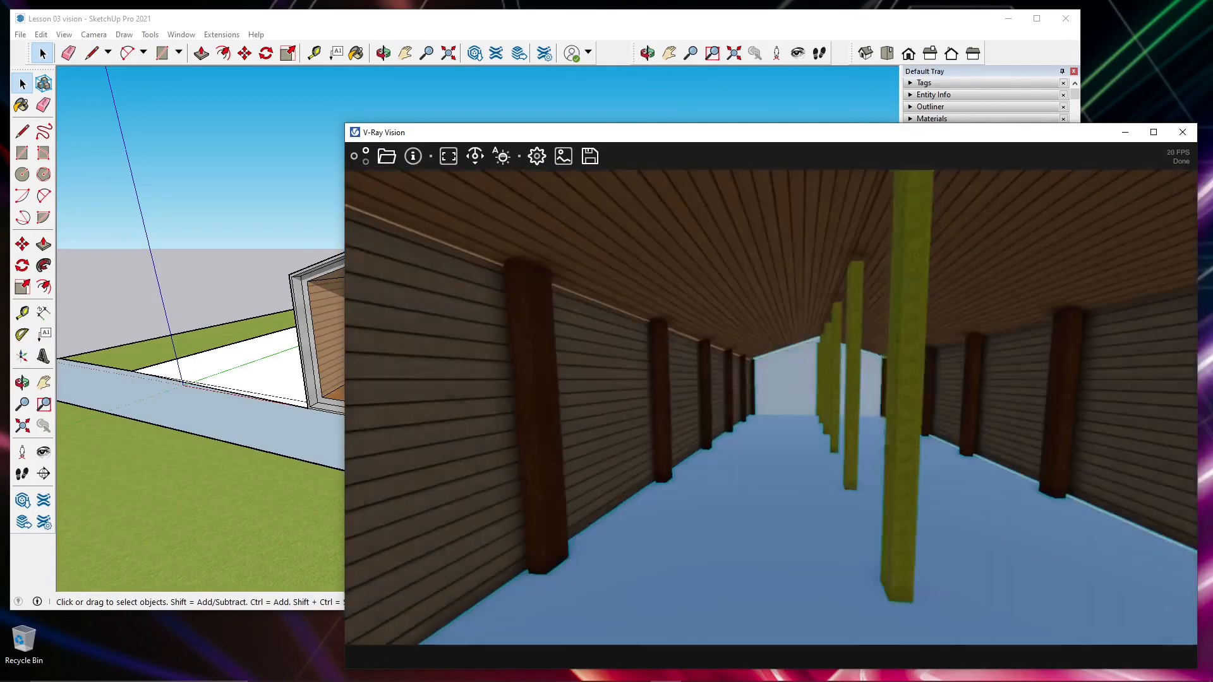
key("w")
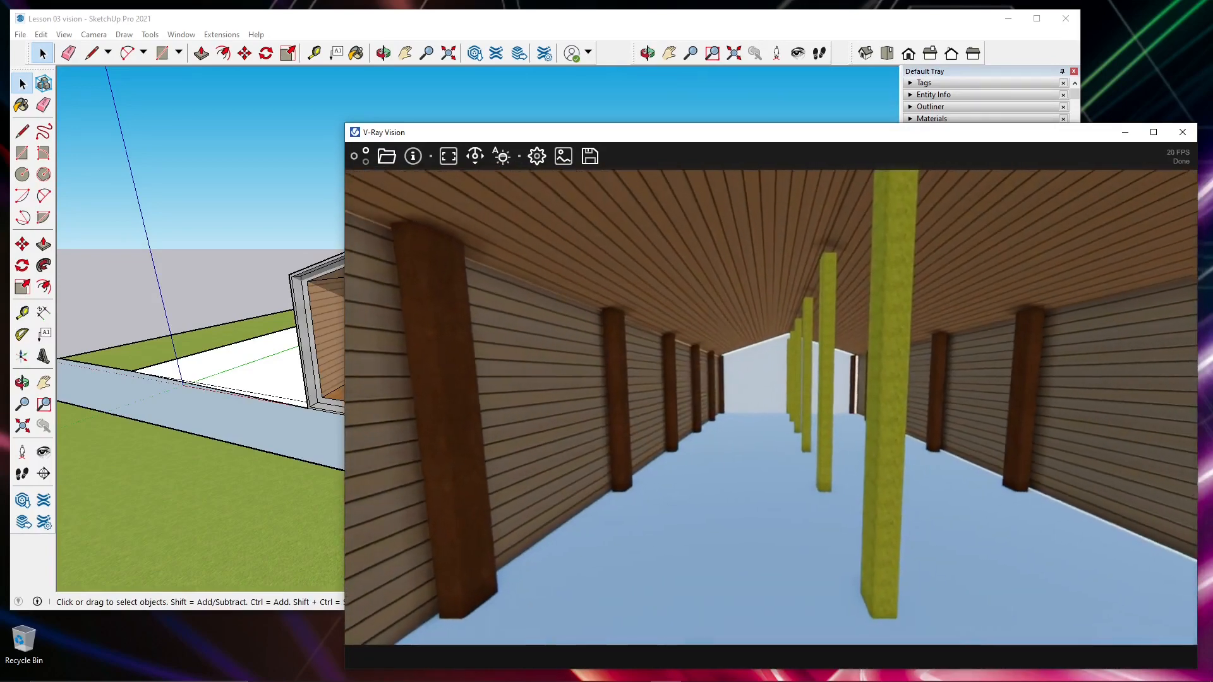
- Look around the interior, back out through the glazing onto the deck, and fly inside again to examine the exposure adaptation
key("a")
mouse_move(706, 411)
left_mouse_down()
mouse_move(853, 432)
mouse_move(726, 413)
left_mouse_up()
key("d")
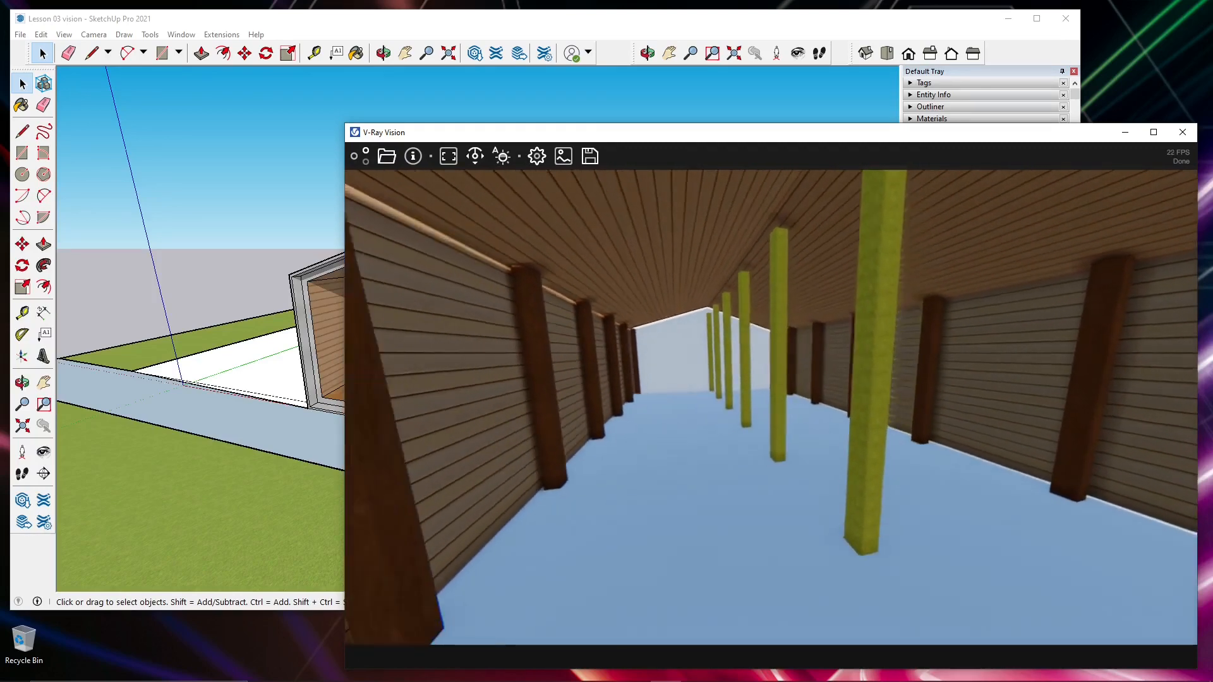
key("s")
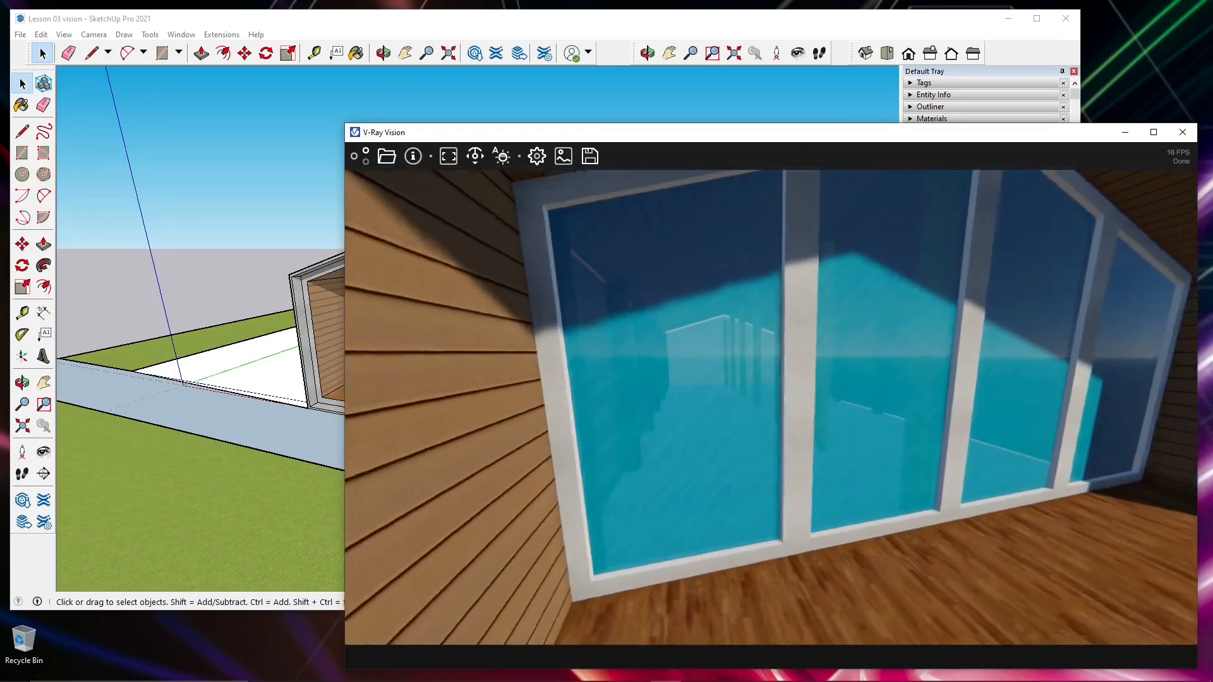
key("w")
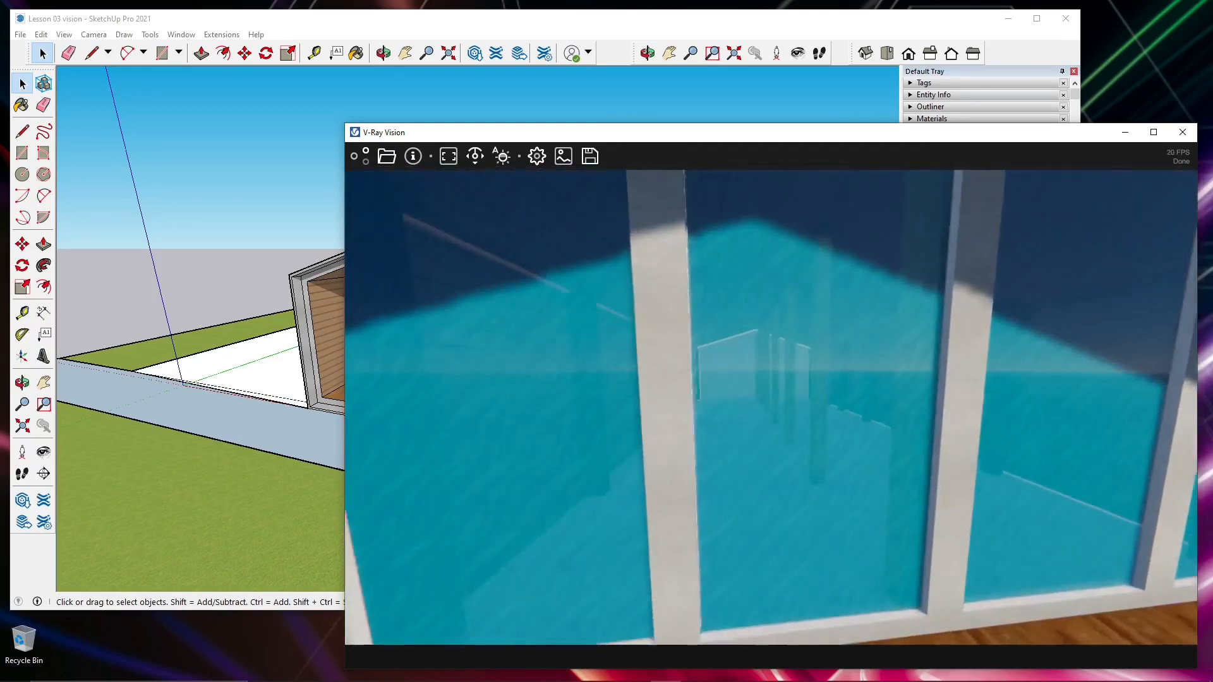
key("w")
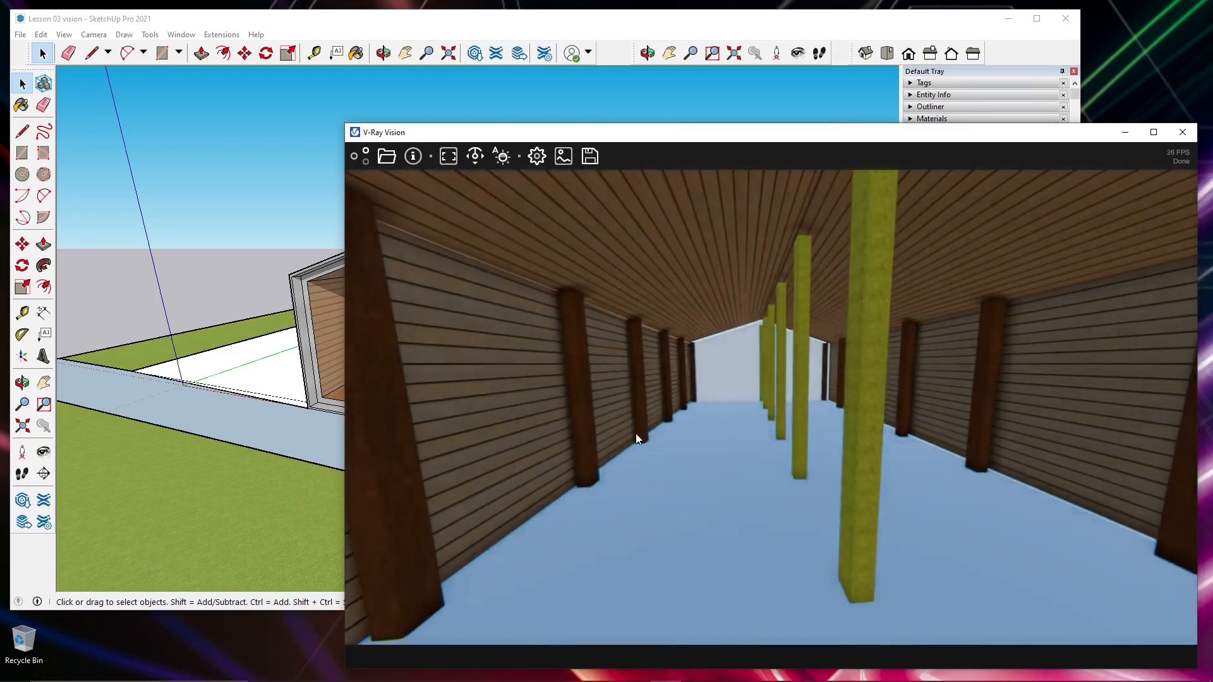
- Turn off automatic exposure and shift the view across the interior to inspect the lighting
left_click(501, 157)
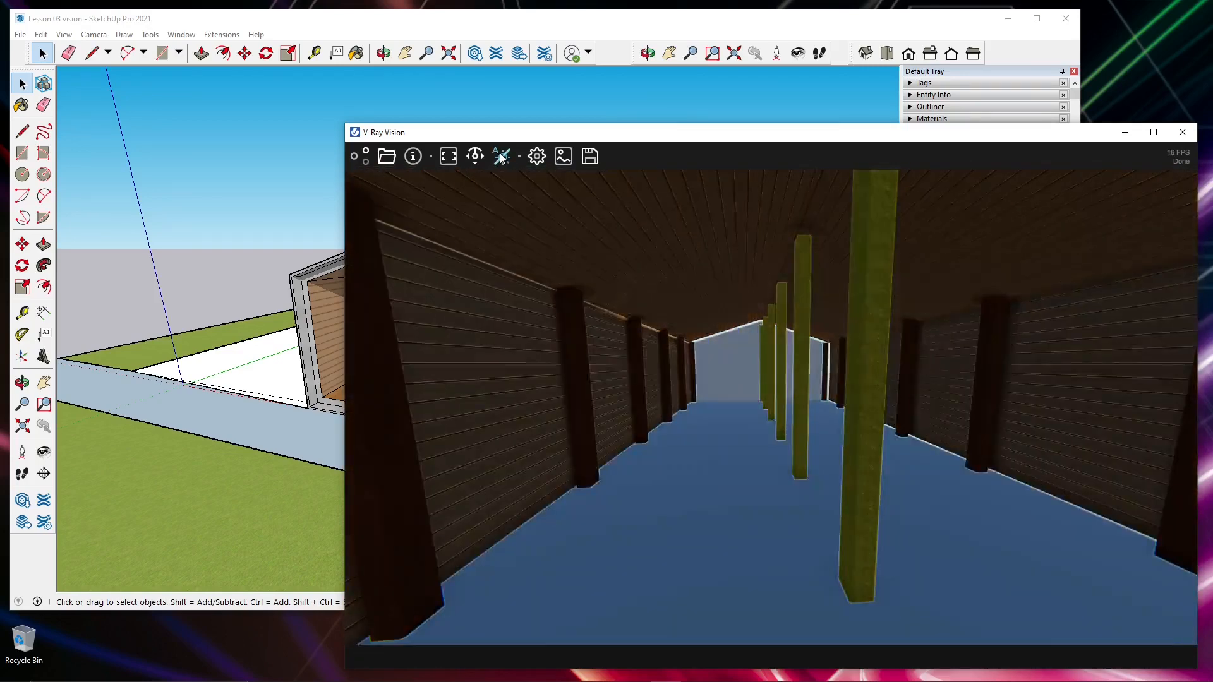
left_click_drag(605, 408, 684, 420)
key("a")
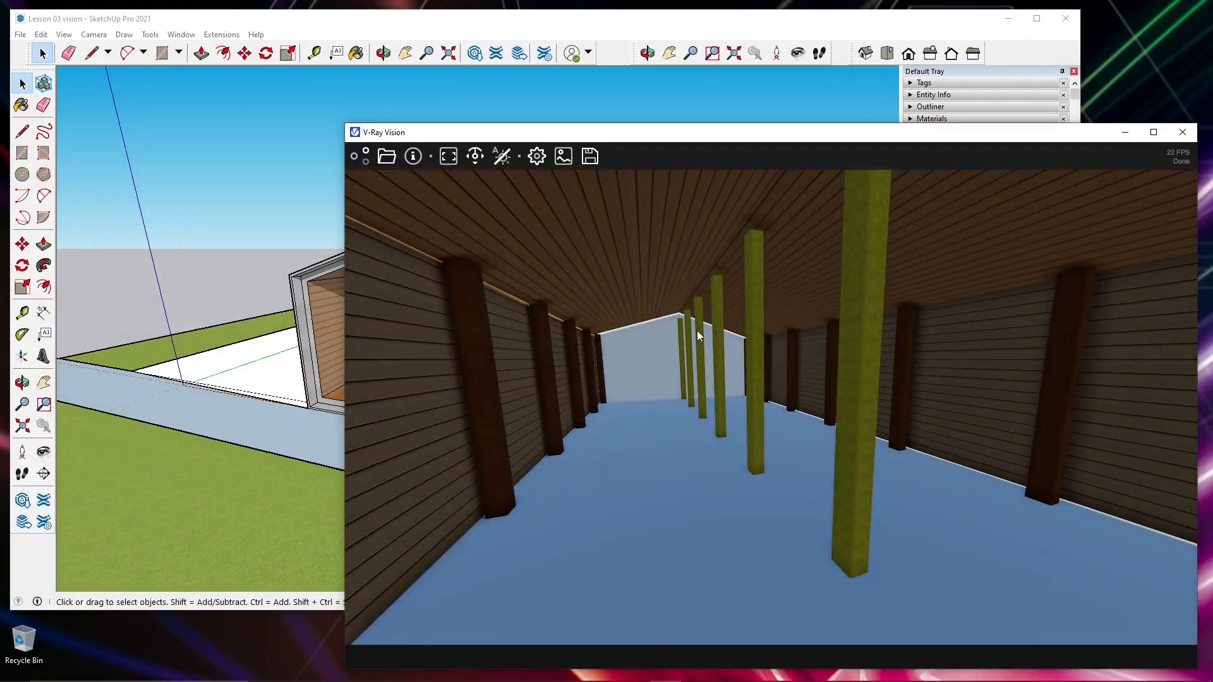
- Try auto exposure in the settings, leave it off, set EV compensation to 0.7476, and close the settings
left_click(538, 157)
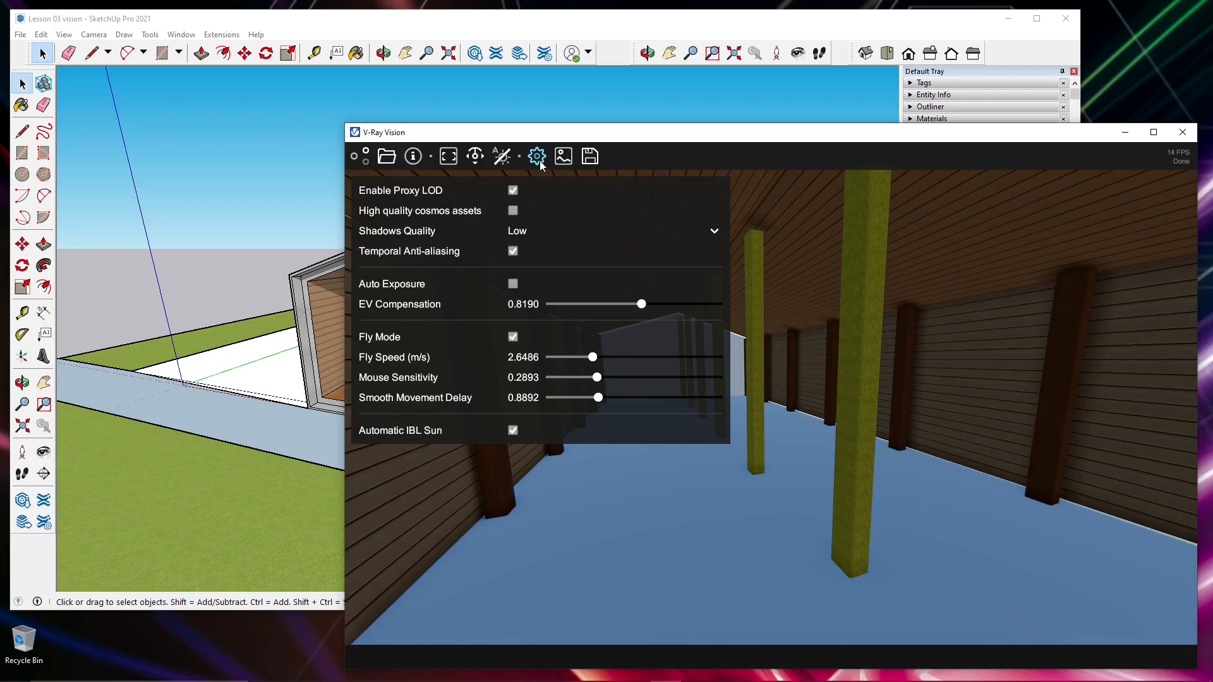
left_click(512, 285)
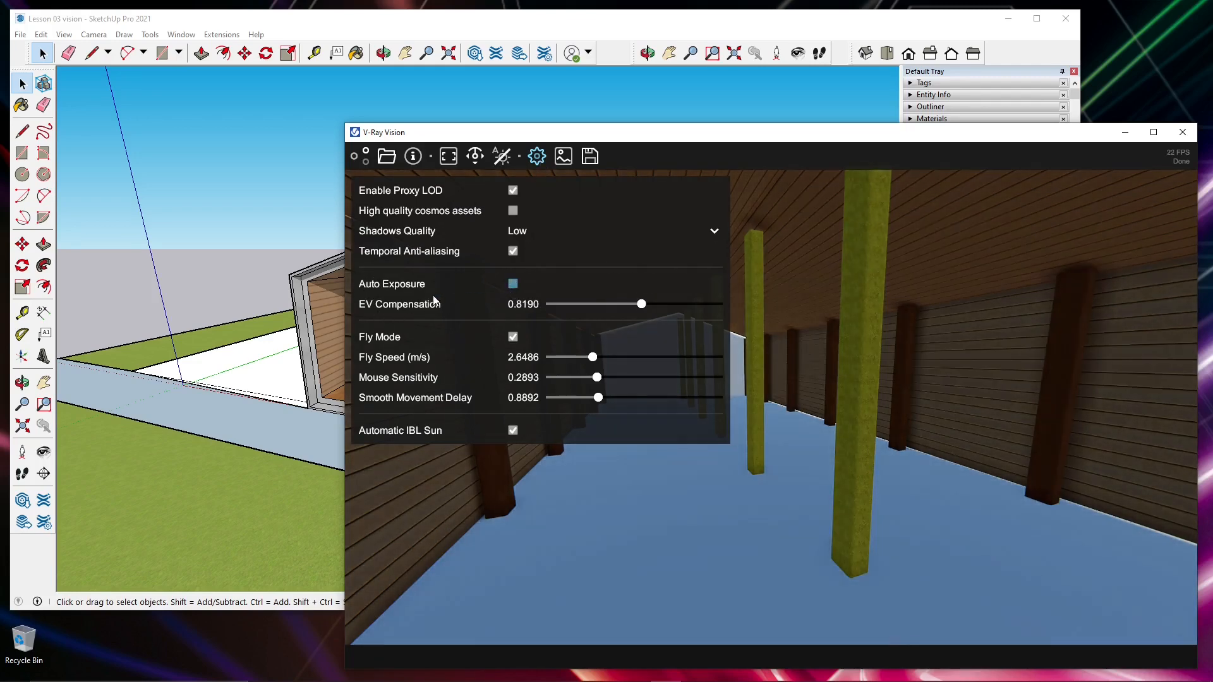
left_click(514, 284)
mouse_move(641, 305)
left_mouse_down()
mouse_move(616, 310)
mouse_move(642, 309)
left_mouse_up()
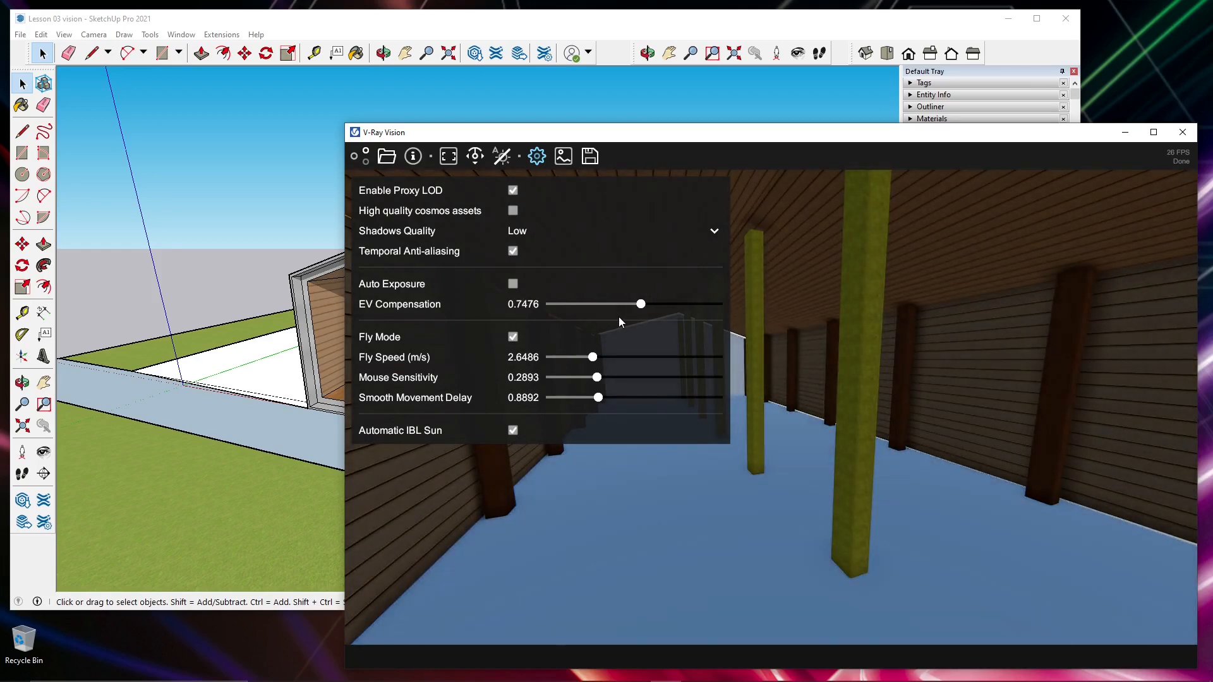
left_click(540, 159)
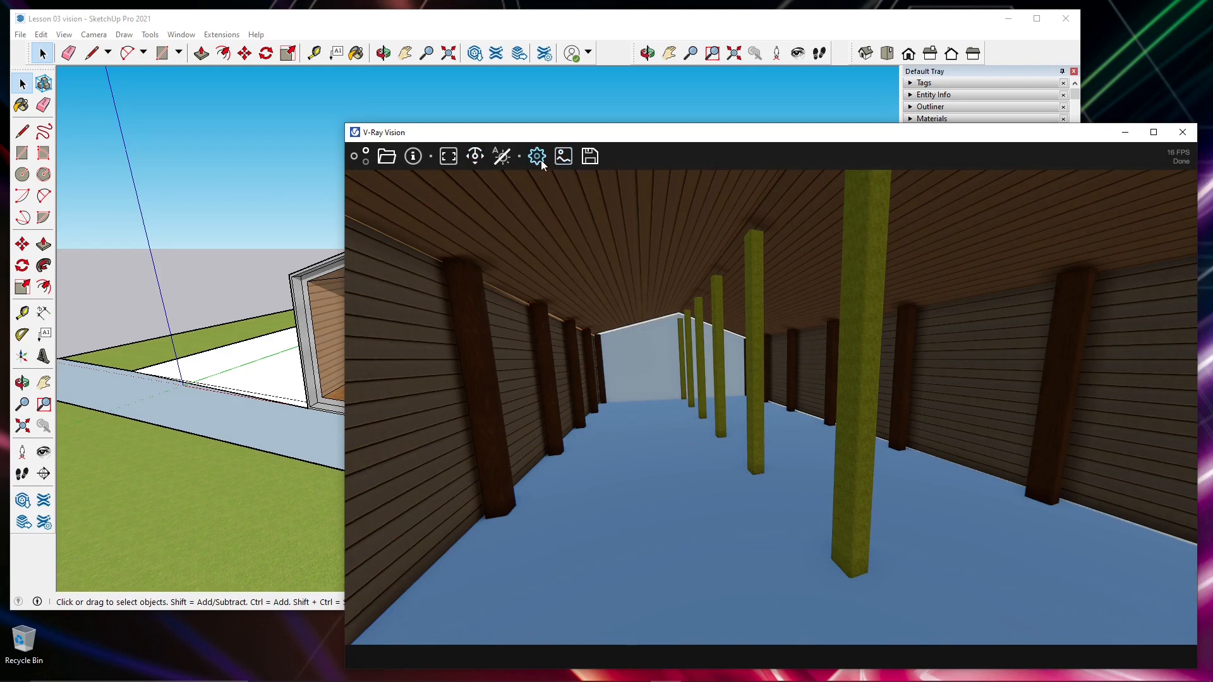
- Reopen the settings and switch high quality cosmos assets on and back off
left_click(538, 160)
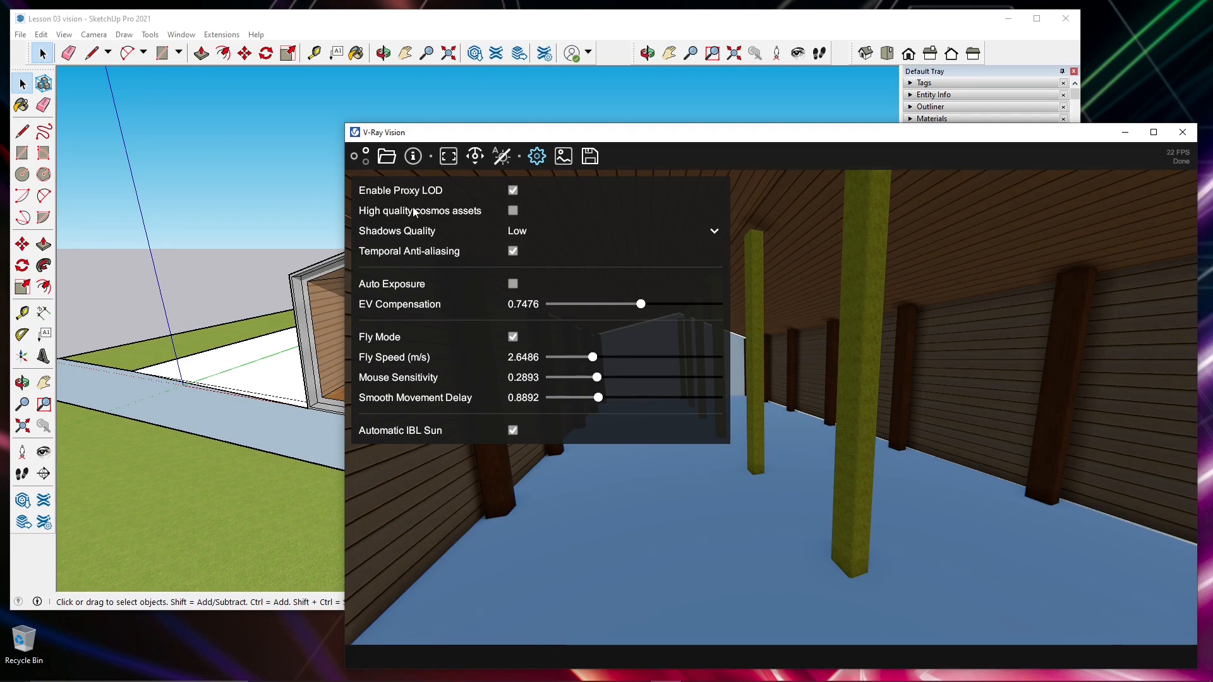
mouse_move(414, 194)
left_click(272, 637)
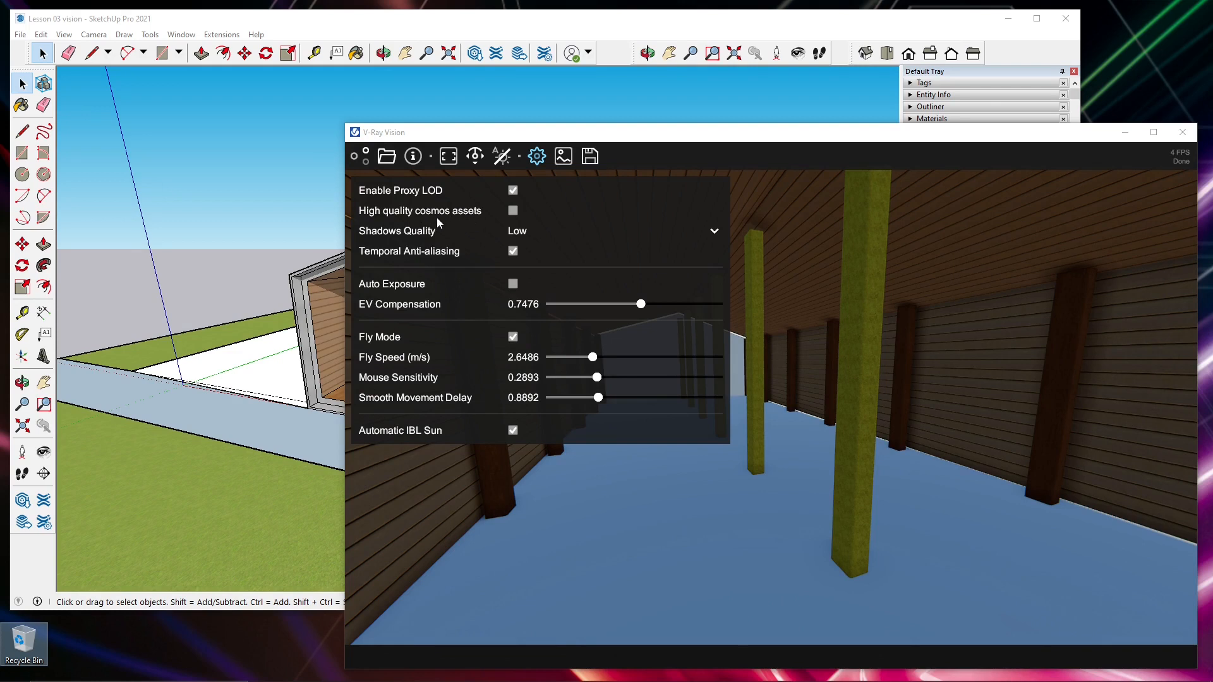
left_click(511, 212)
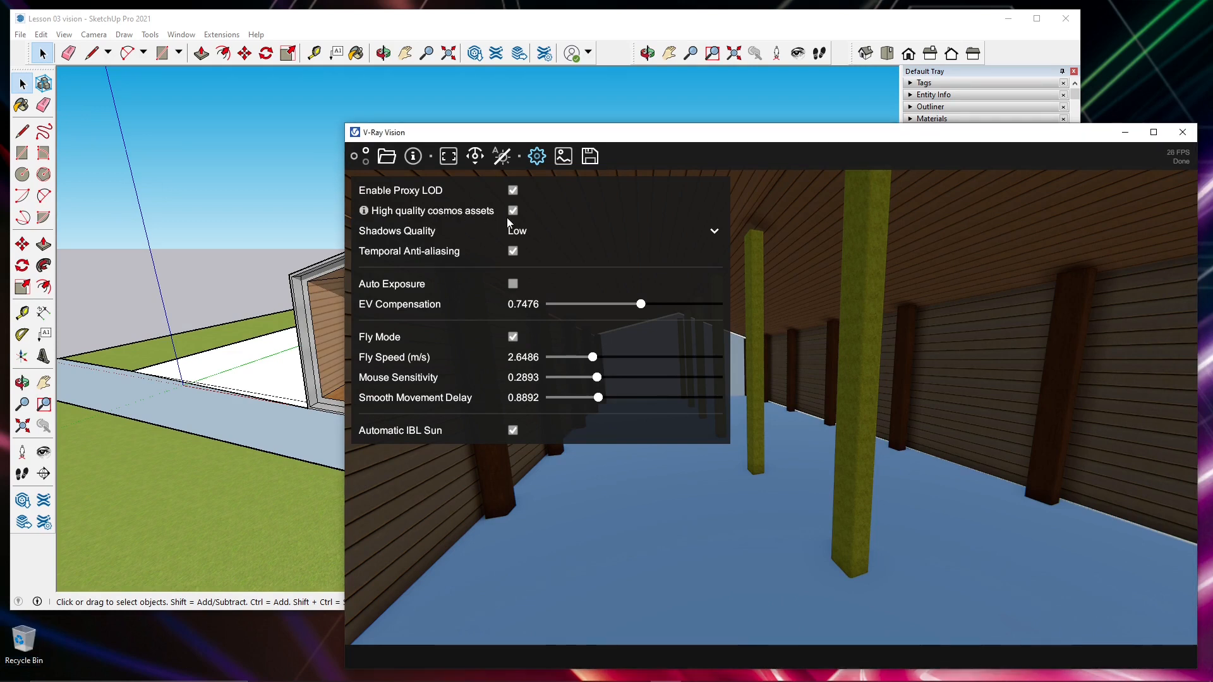
left_click(511, 213)
- Set the shadows quality to High and move the camera outside for a closer view of the house and deck
left_click(716, 231)
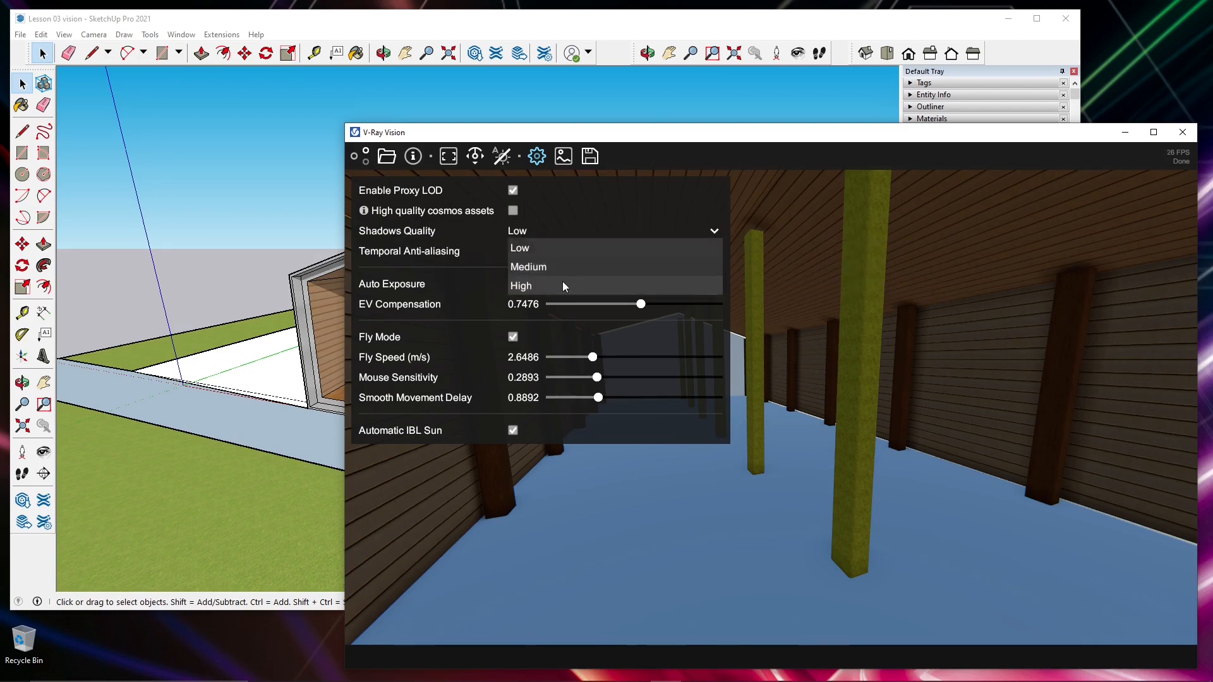
left_click(524, 287)
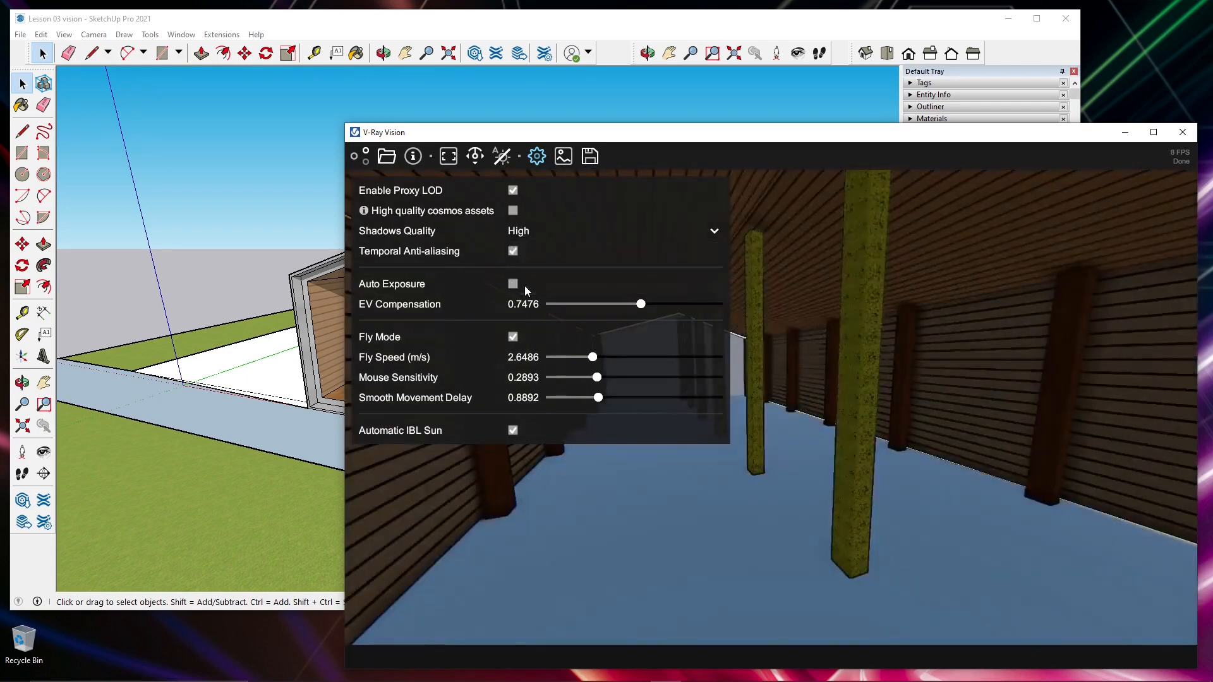
scroll(734, 410, "down", 10)
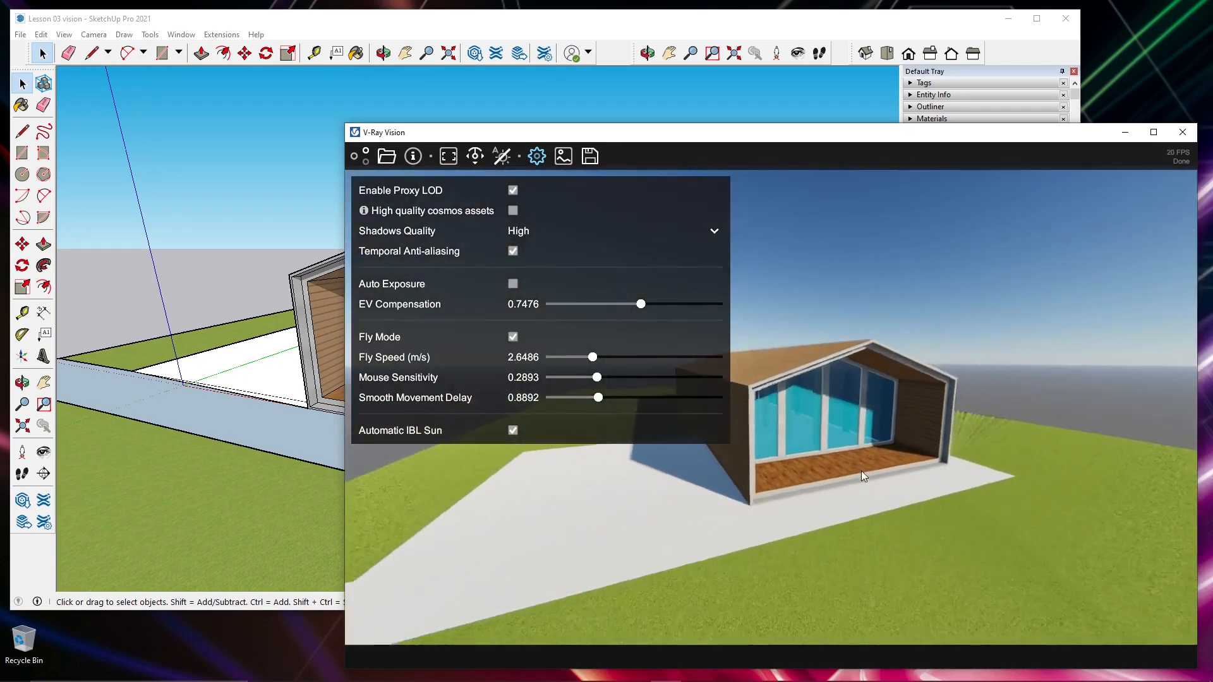
scroll(909, 477, "up", 5)
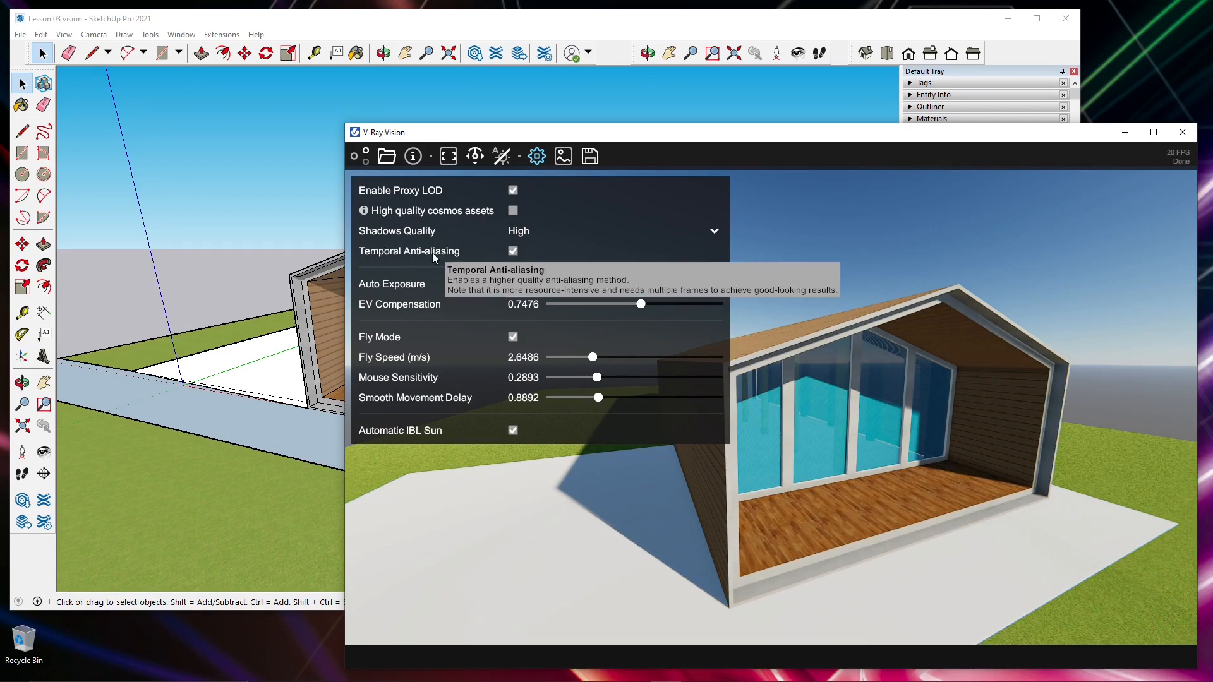
- Compare the image with temporal anti-aliasing off and on, leave it enabled, and close the settings
left_click(512, 251)
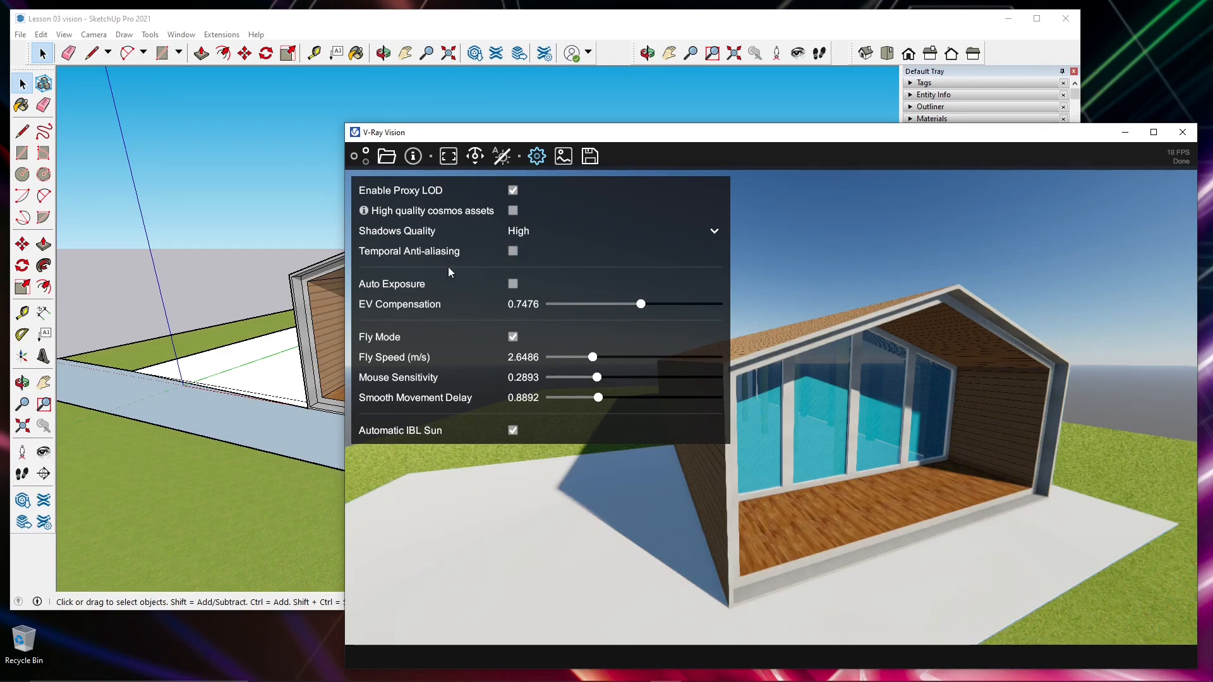
left_click(513, 252)
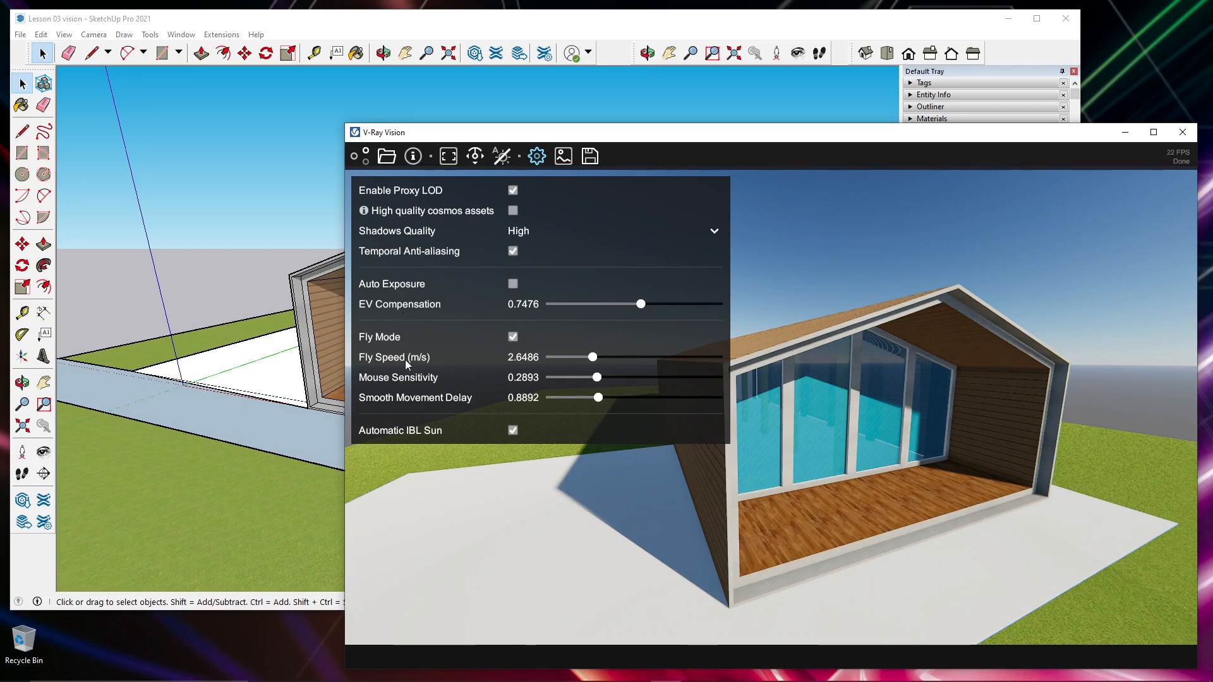
mouse_move(412, 362)
mouse_move(415, 295)
mouse_move(415, 430)
left_click(548, 156)
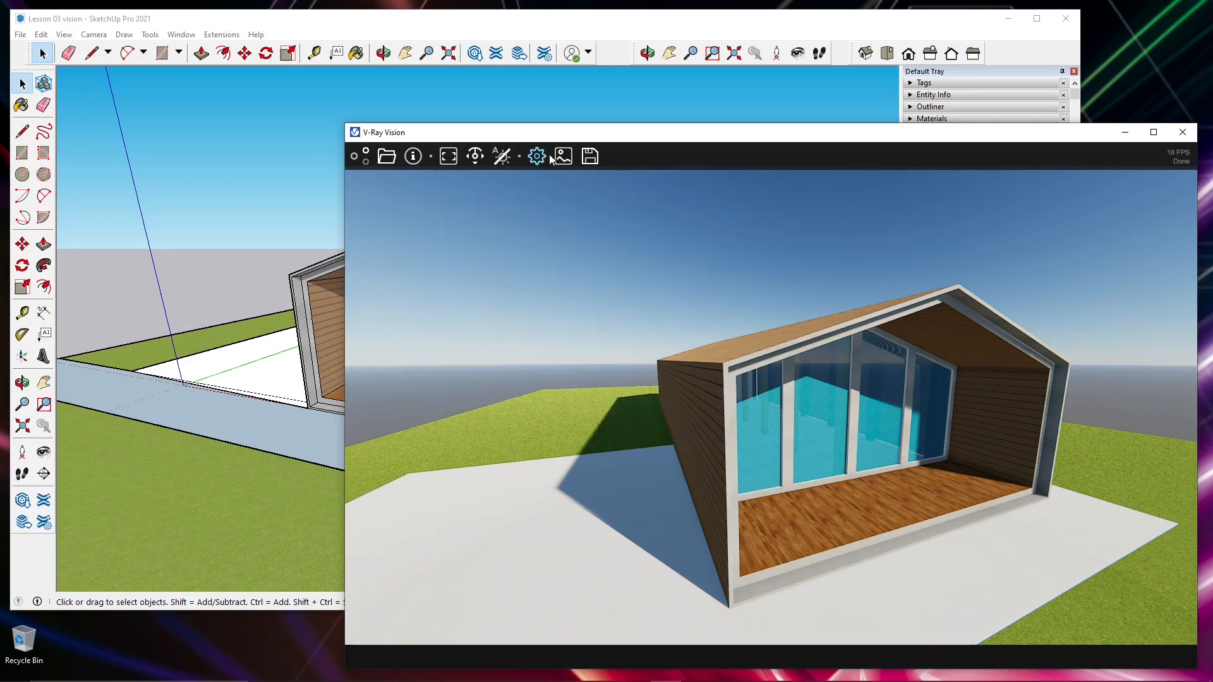
- Open the image colour corrections and set exposure to -0.400, contrast to -15.71 and saturation to 10.714
left_click(564, 157)
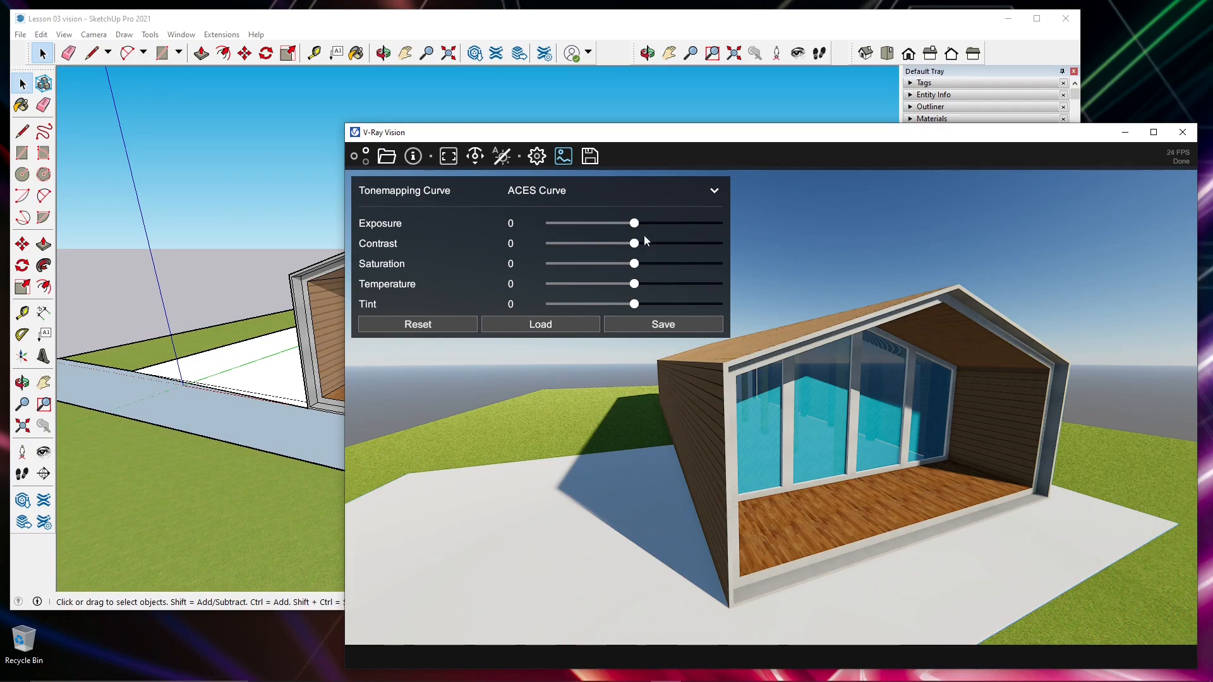
left_click_drag(634, 225, 723, 265)
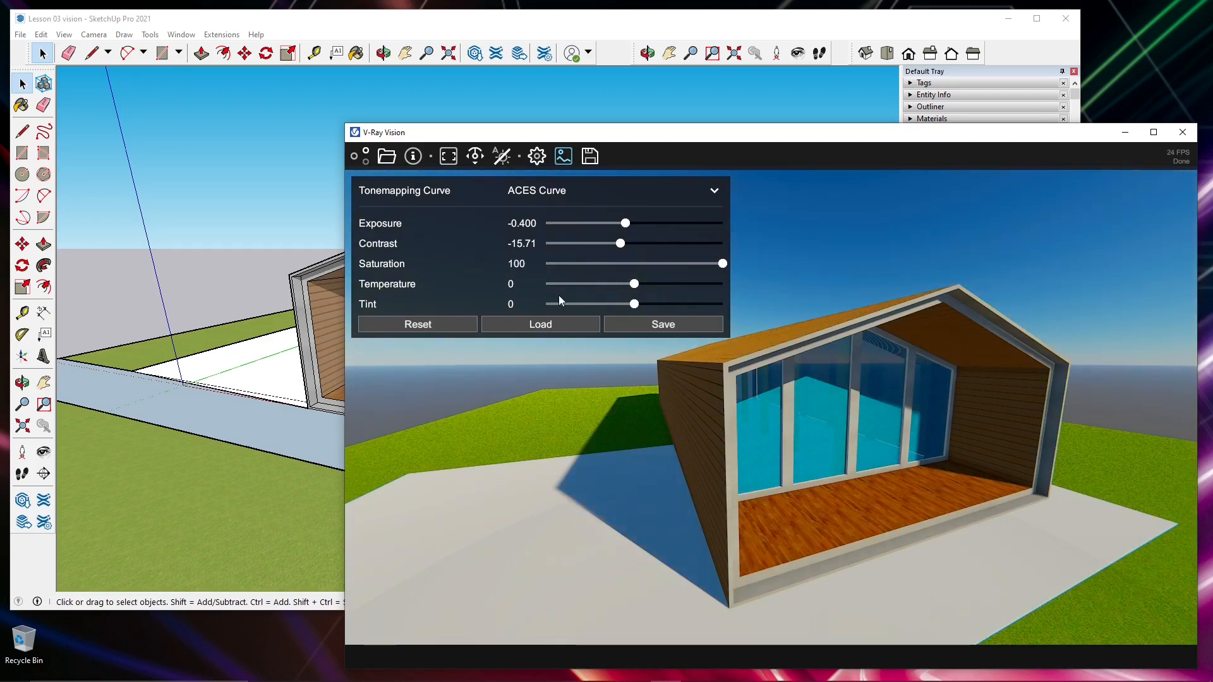
left_click(655, 264)
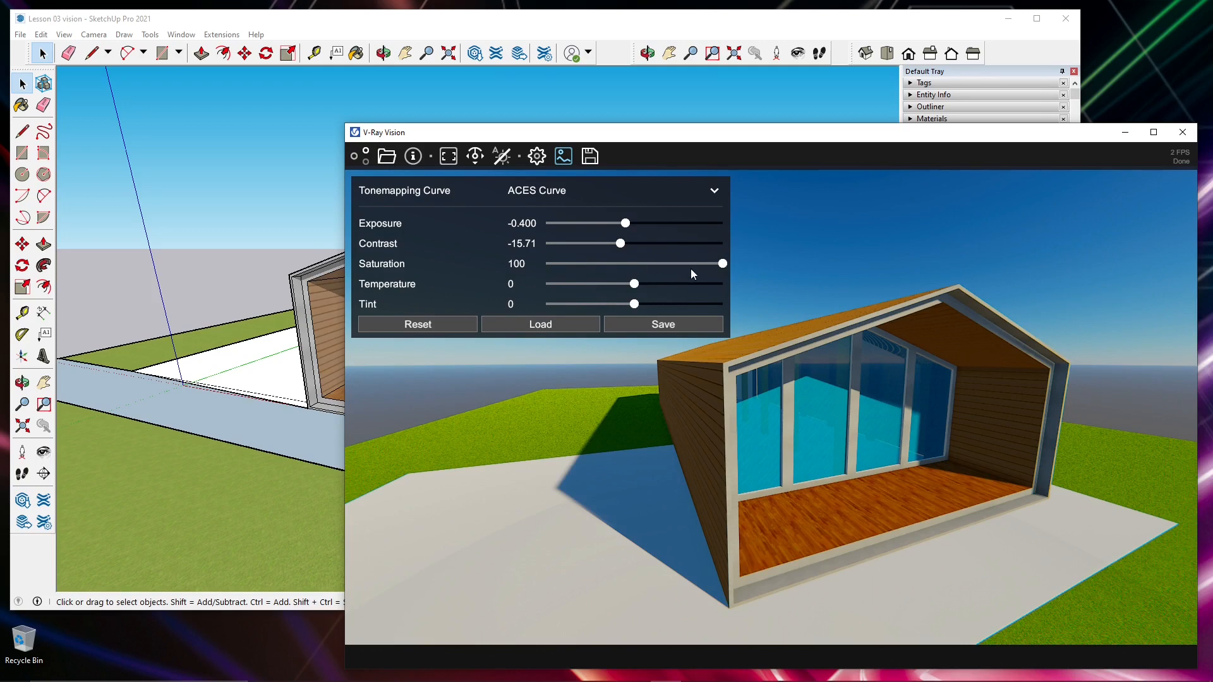
left_click(646, 264)
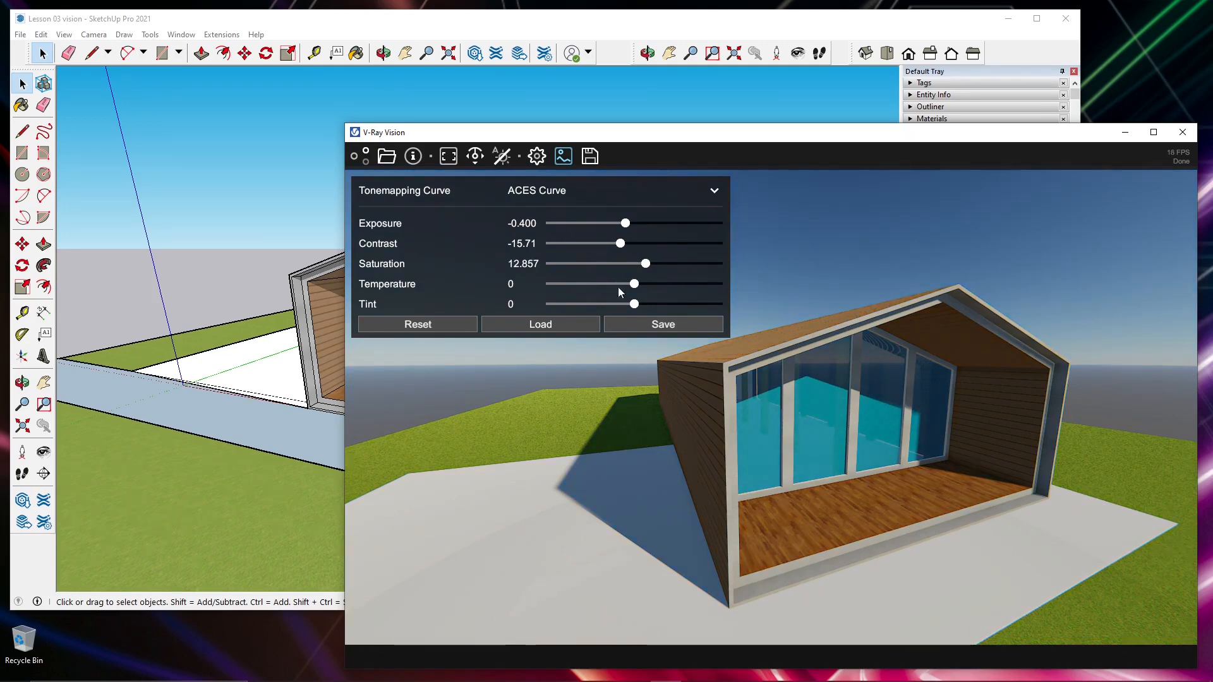
left_click(643, 263)
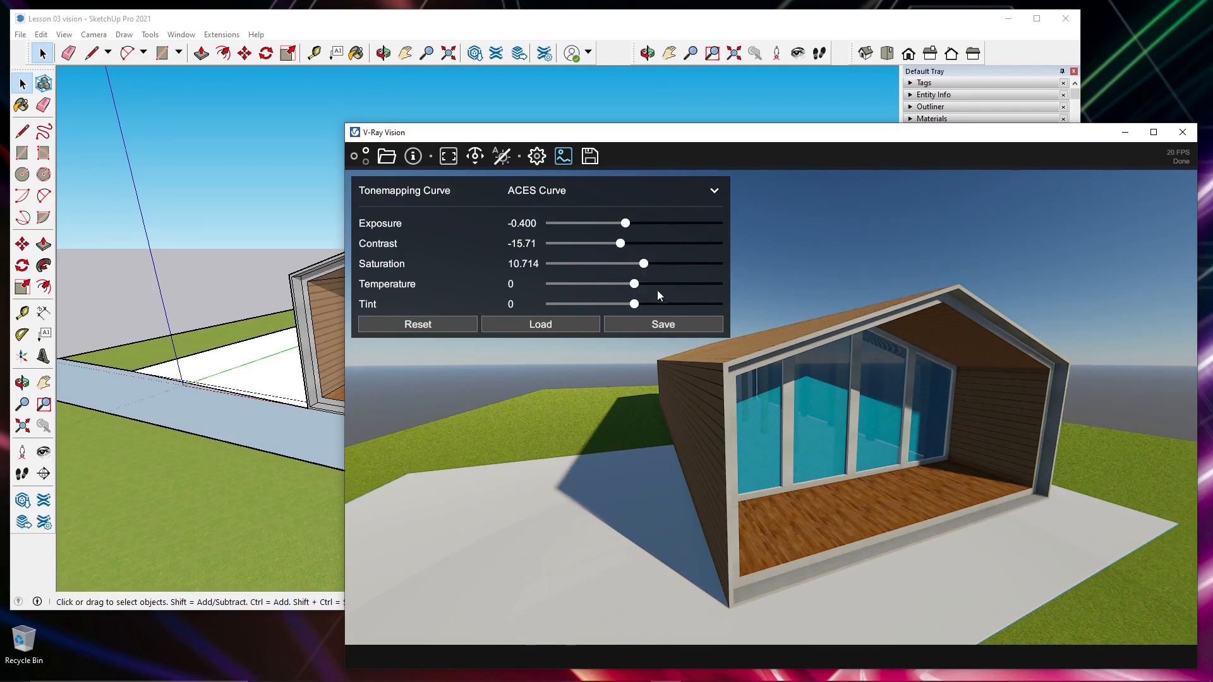
- Try warmer and cooler temperatures, then set temperature to 22.857 and tint to 6.4285
left_click_drag(635, 284, 660, 285)
left_click(620, 284)
left_click(609, 281)
left_click(654, 284)
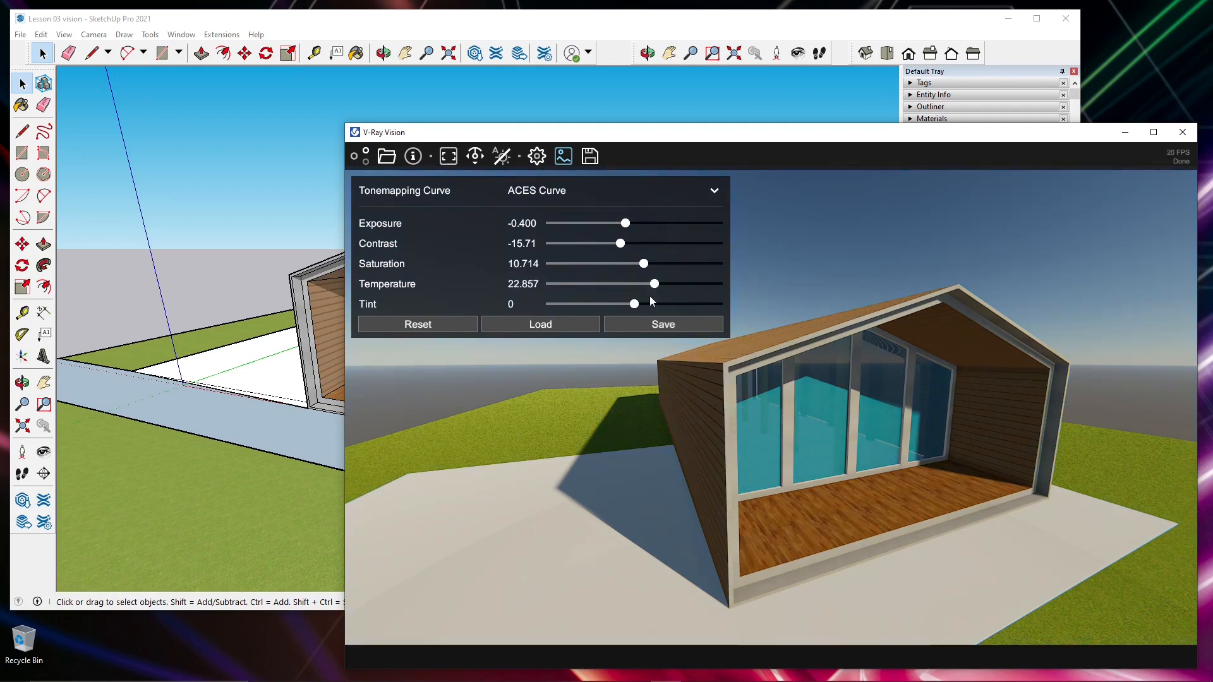
mouse_move(638, 302)
left_mouse_down()
mouse_move(703, 309)
mouse_move(551, 298)
mouse_move(679, 309)
mouse_move(643, 316)
left_mouse_up()
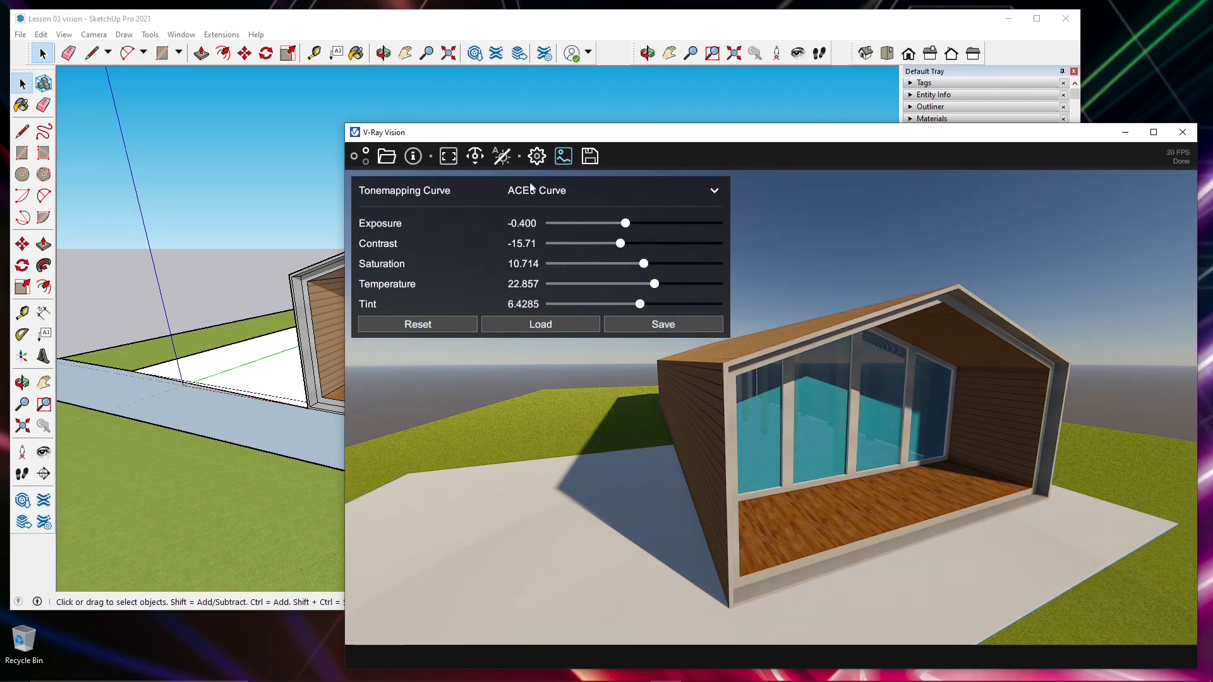
- Start saving the colour corrections, browse to the impostazioni folder, and cancel the save
left_click(642, 323)
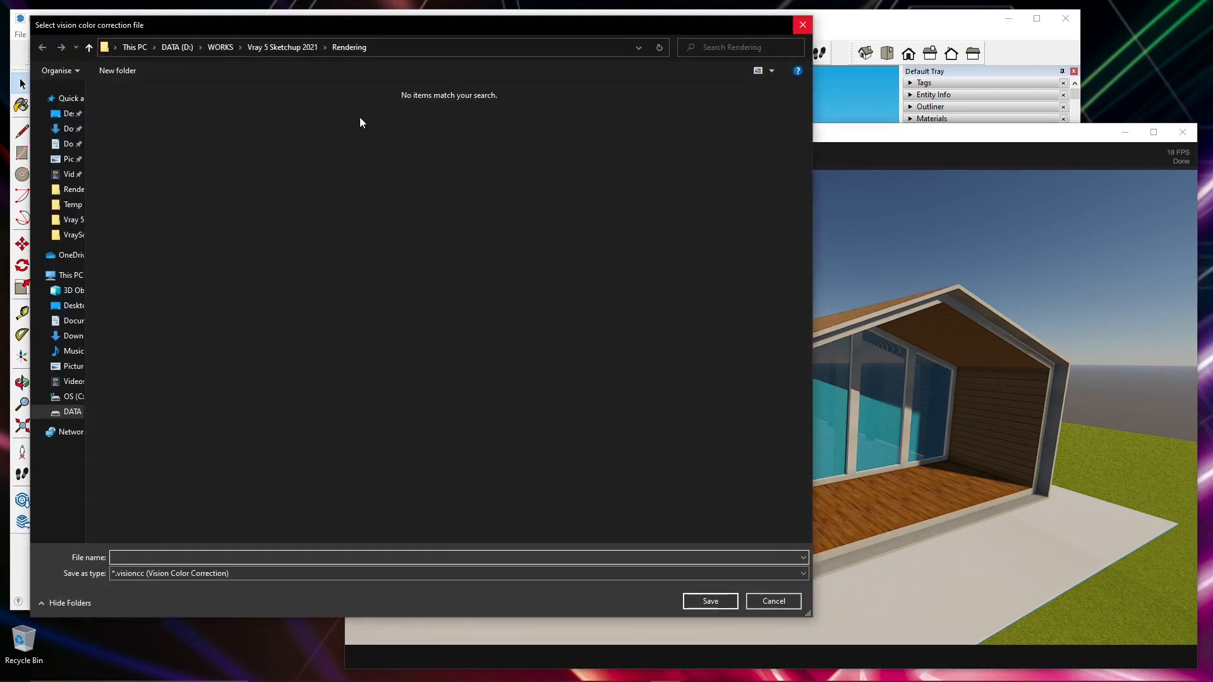
left_click(273, 48)
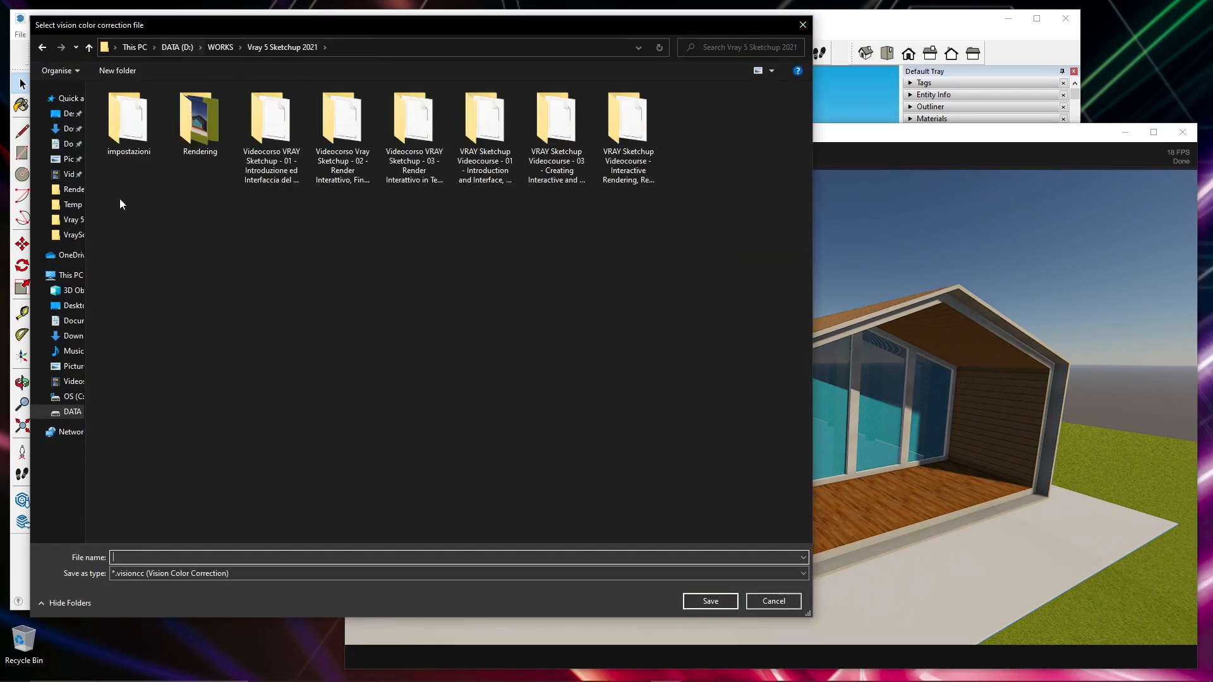
double_click(126, 143)
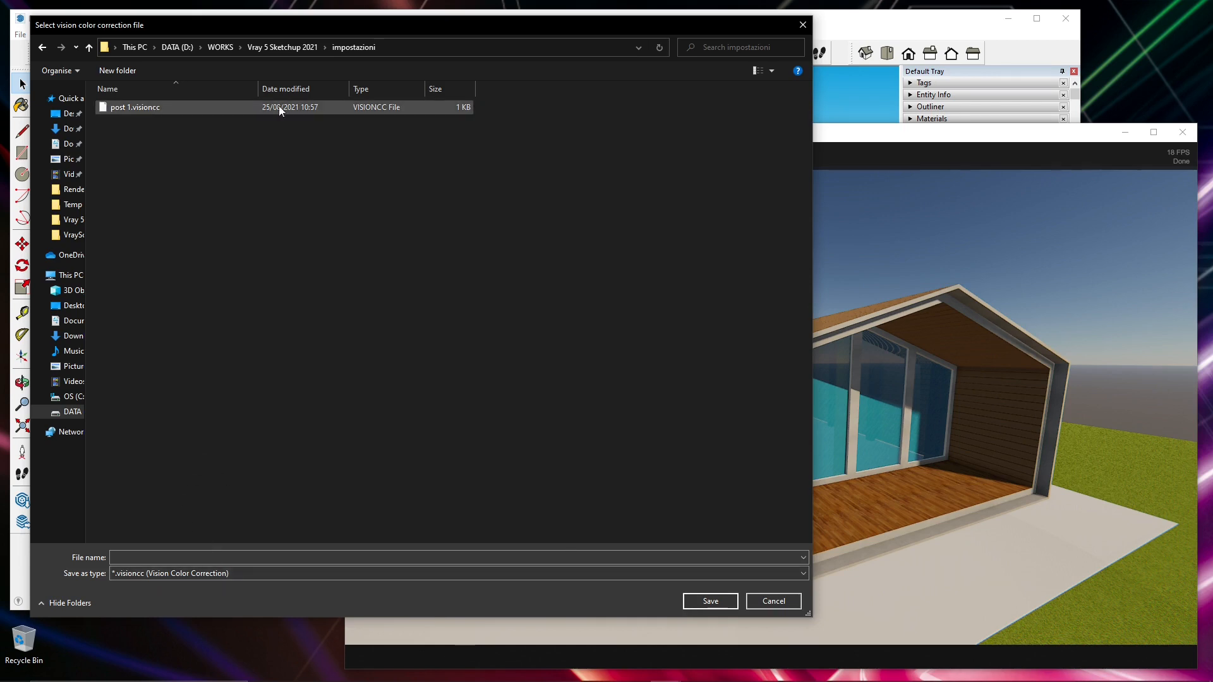
left_click(802, 25)
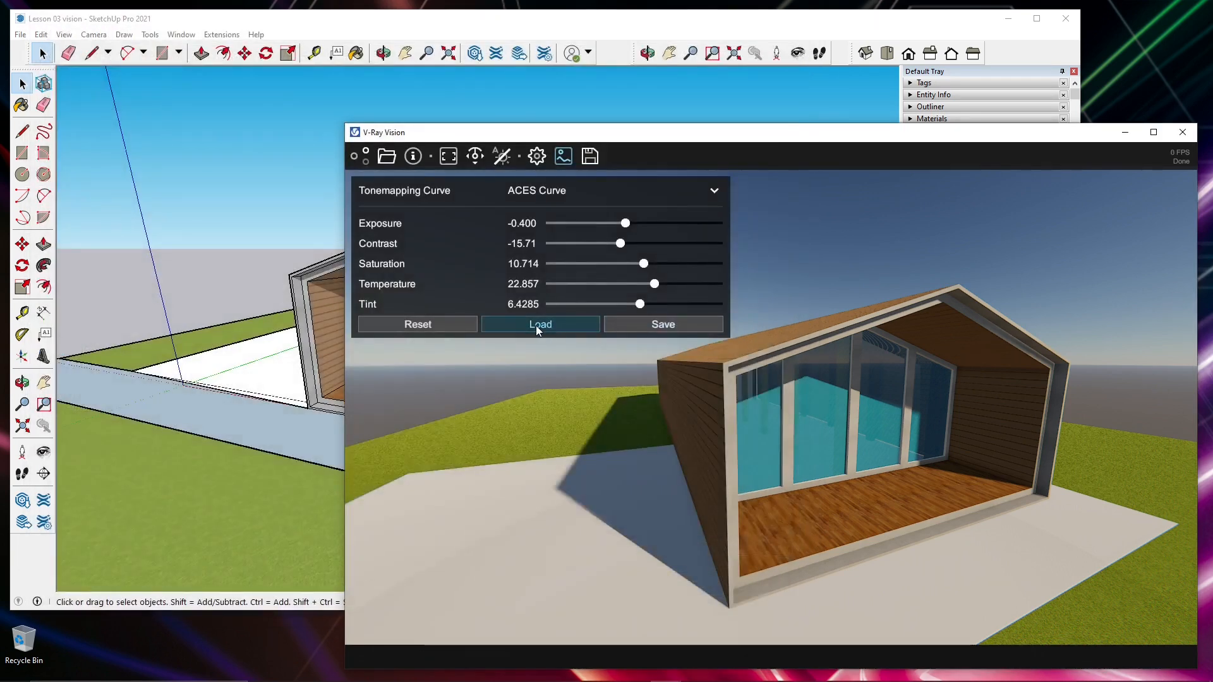
- Load the colour correction file post 1.visioncc from the impostazioni folder inside Vray 5 Sketchup 2021
left_click(536, 325)
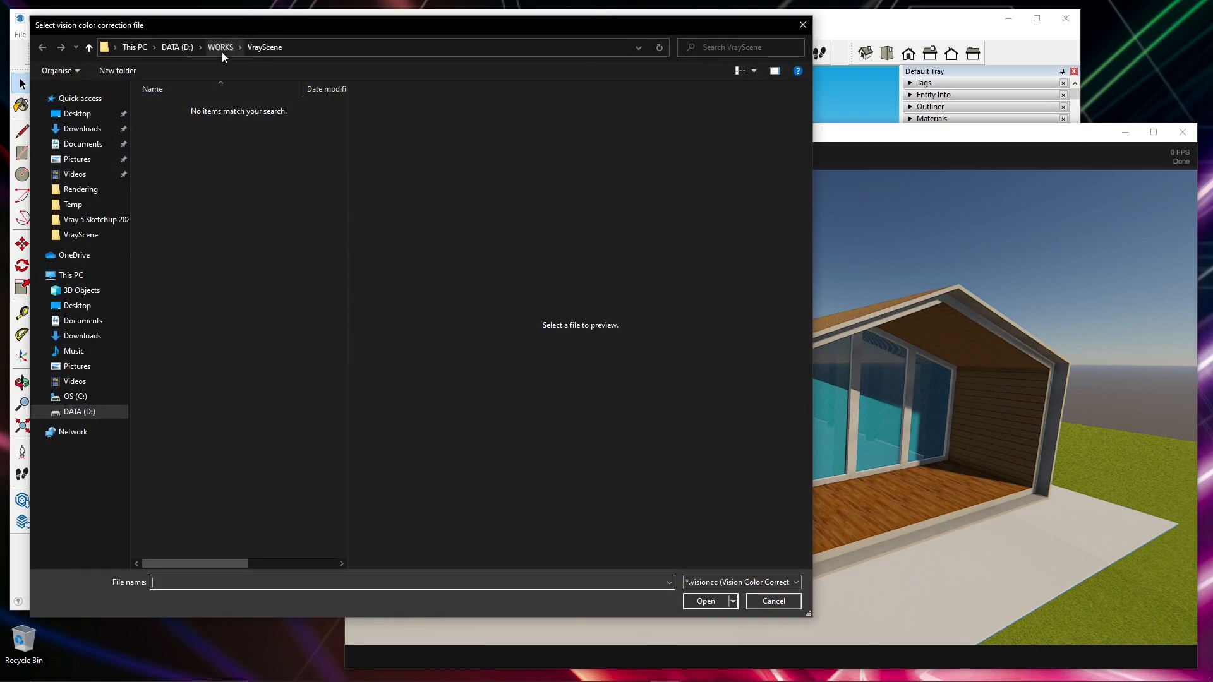
left_click(222, 50)
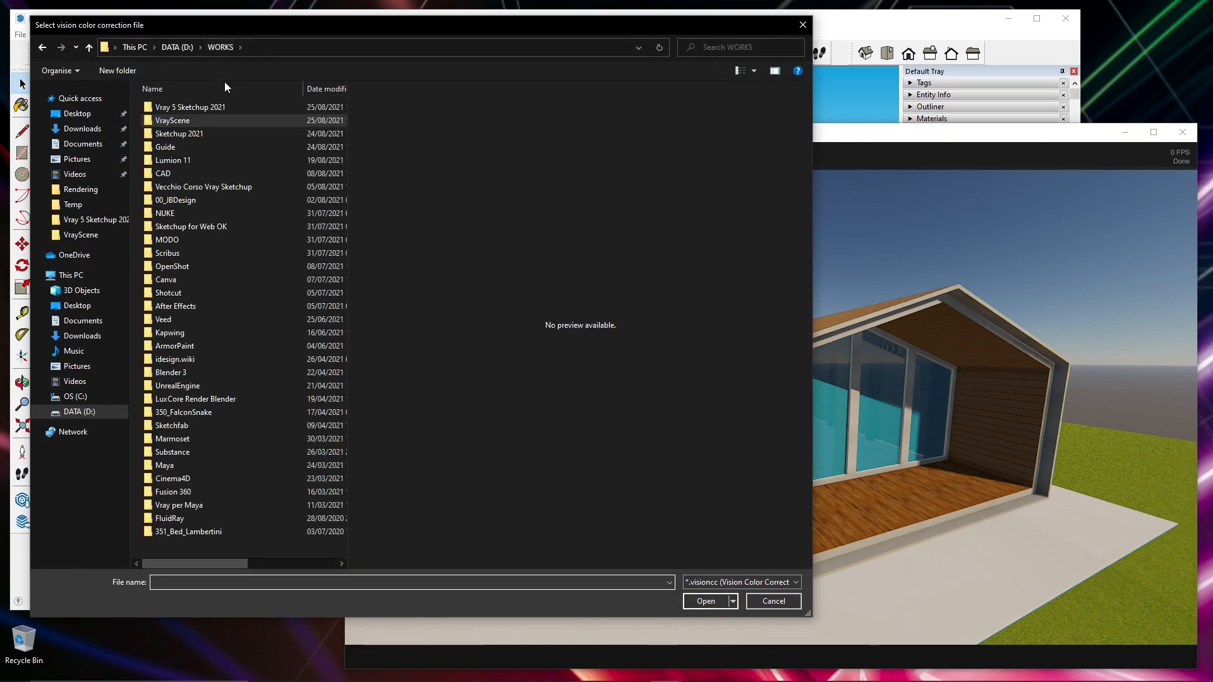
double_click(196, 111)
double_click(180, 138)
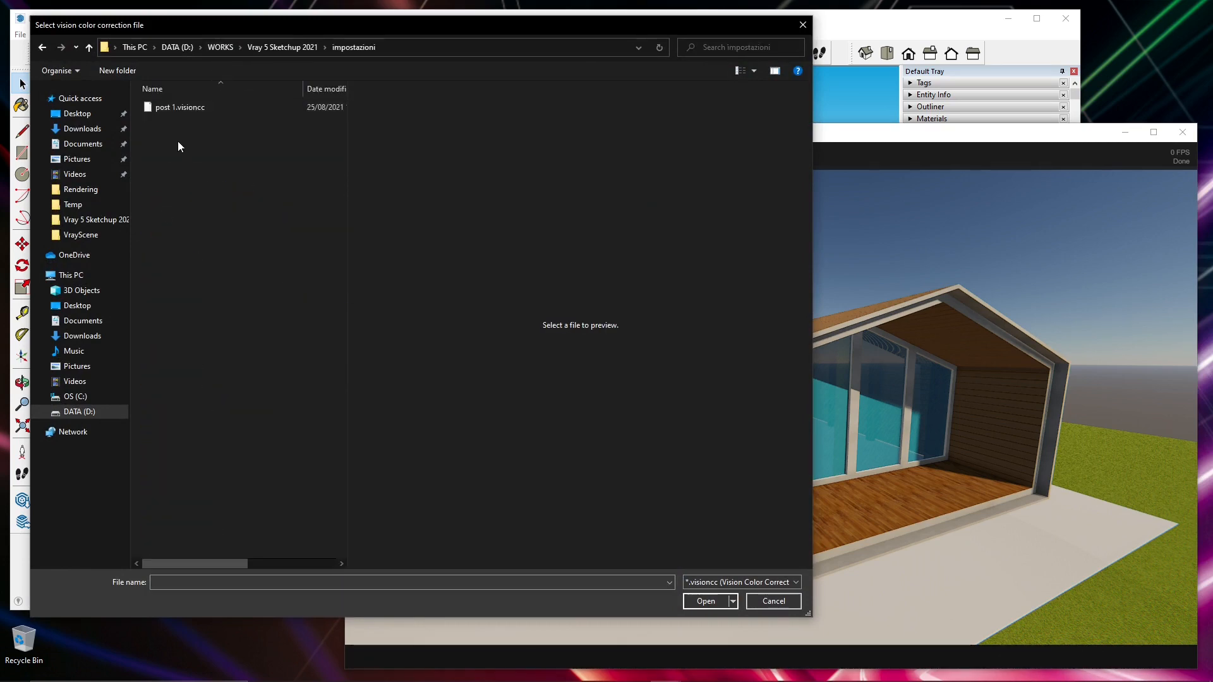
double_click(184, 107)
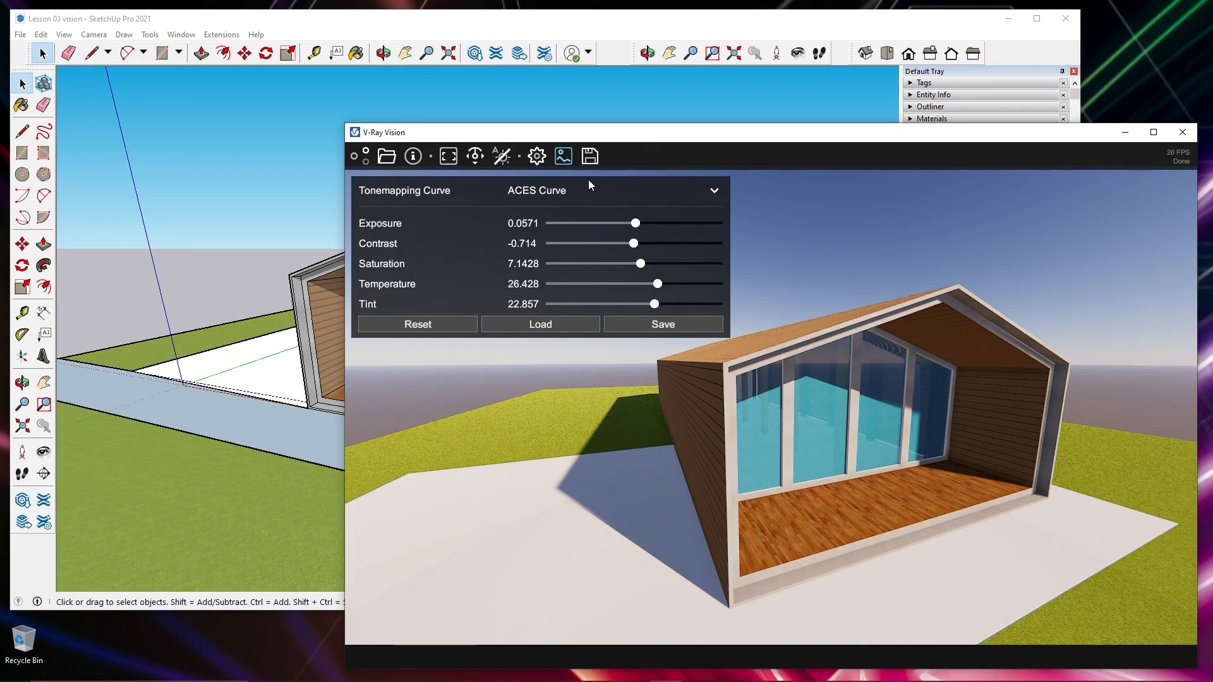
- Open the image export options and look at the output file chooser, leaving it without picking a file
left_click(589, 162)
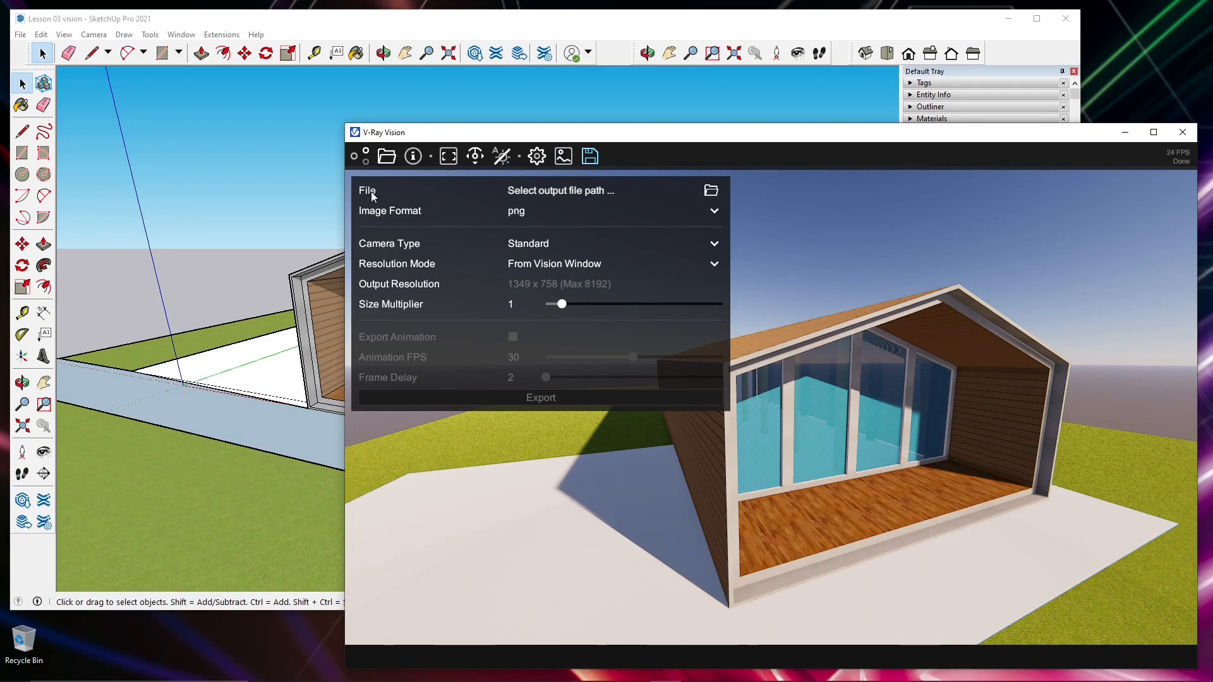
left_click(711, 190)
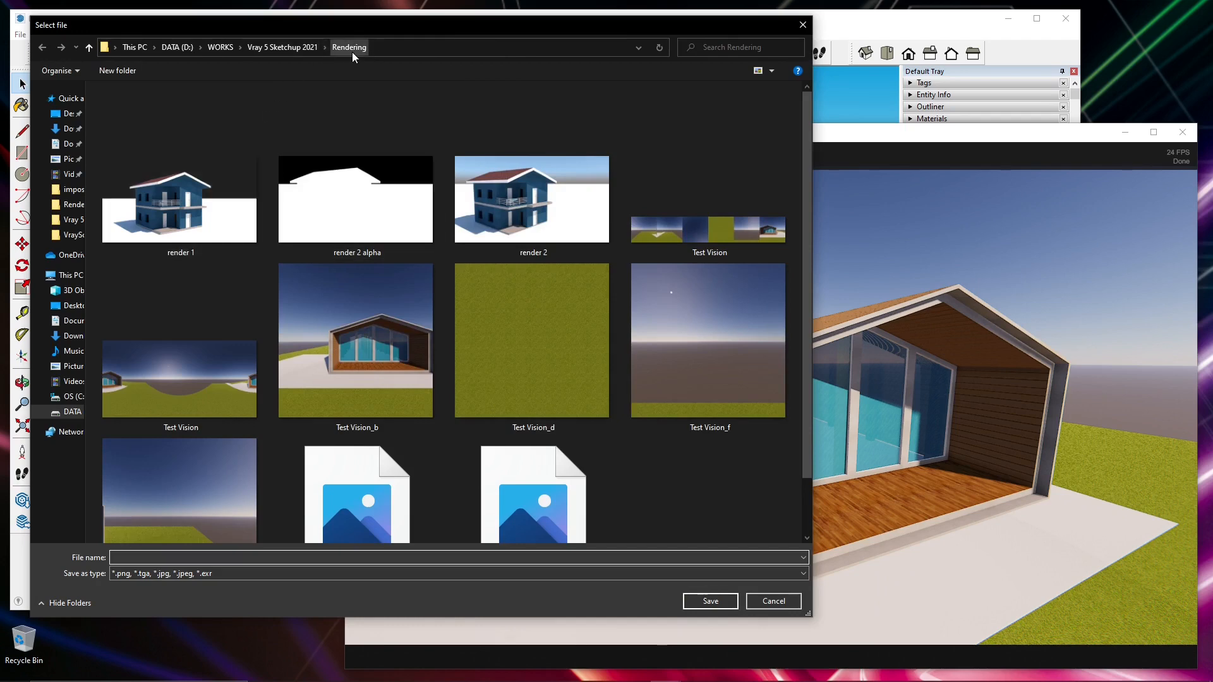
left_click(803, 25)
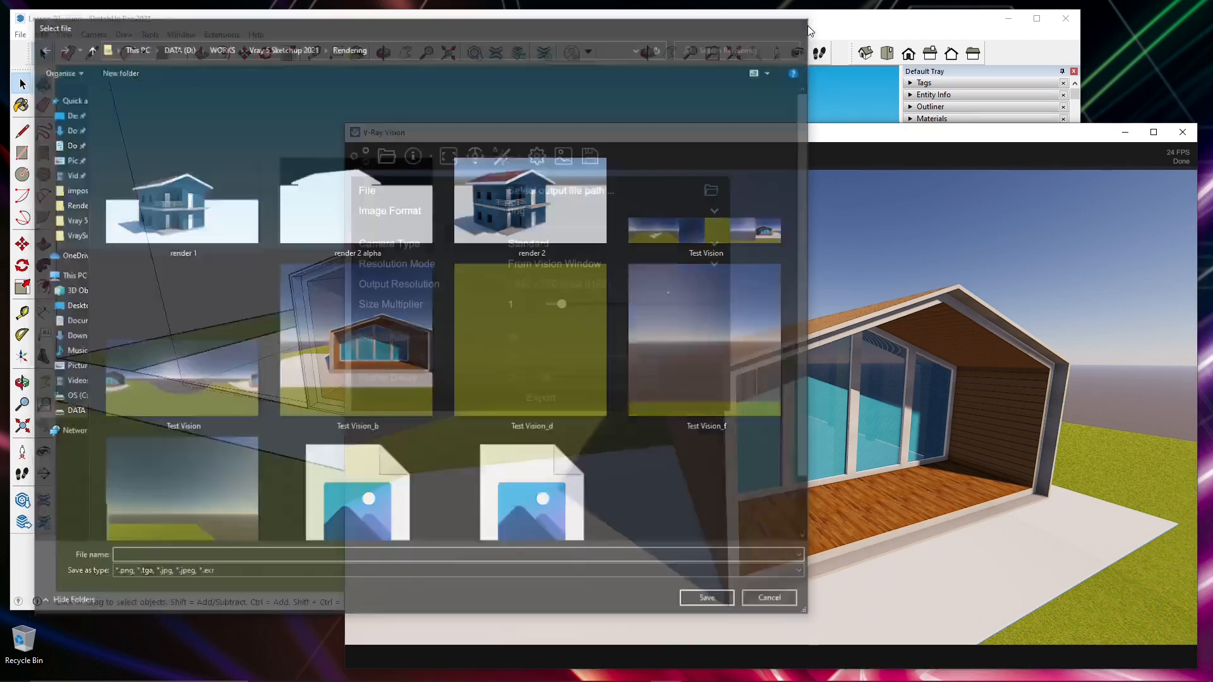
- Try the exr image format for the export and set the format to jpg
left_click(523, 213)
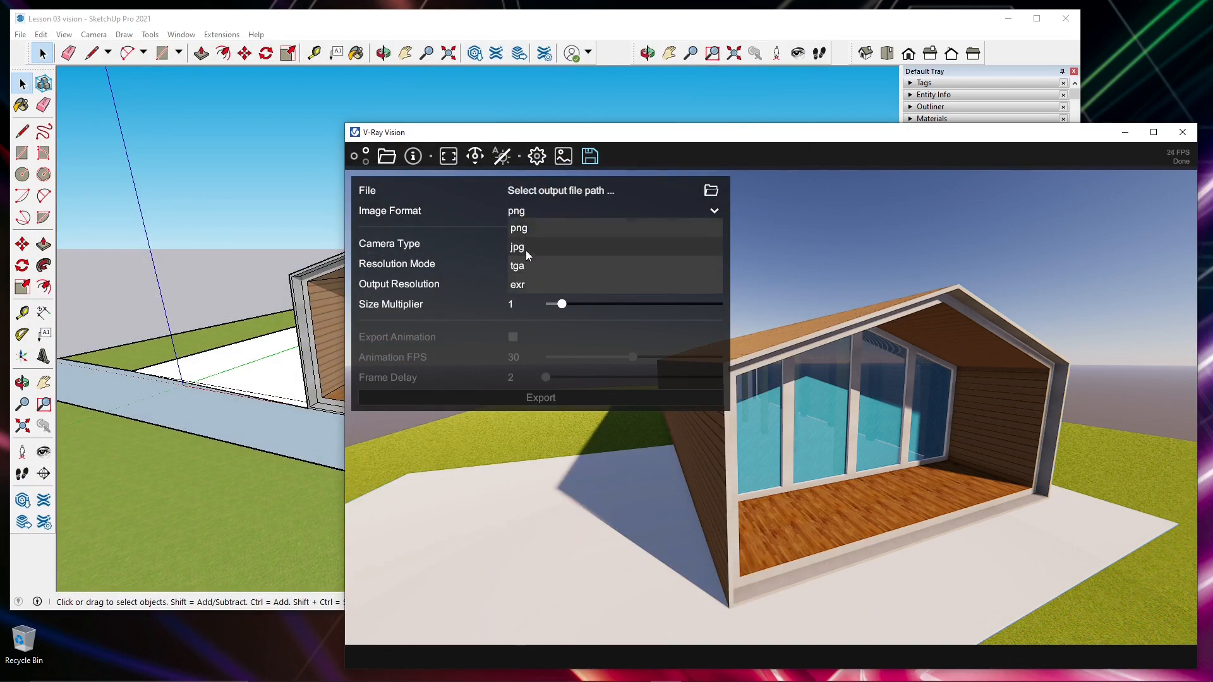
left_click(526, 249)
left_click(523, 214)
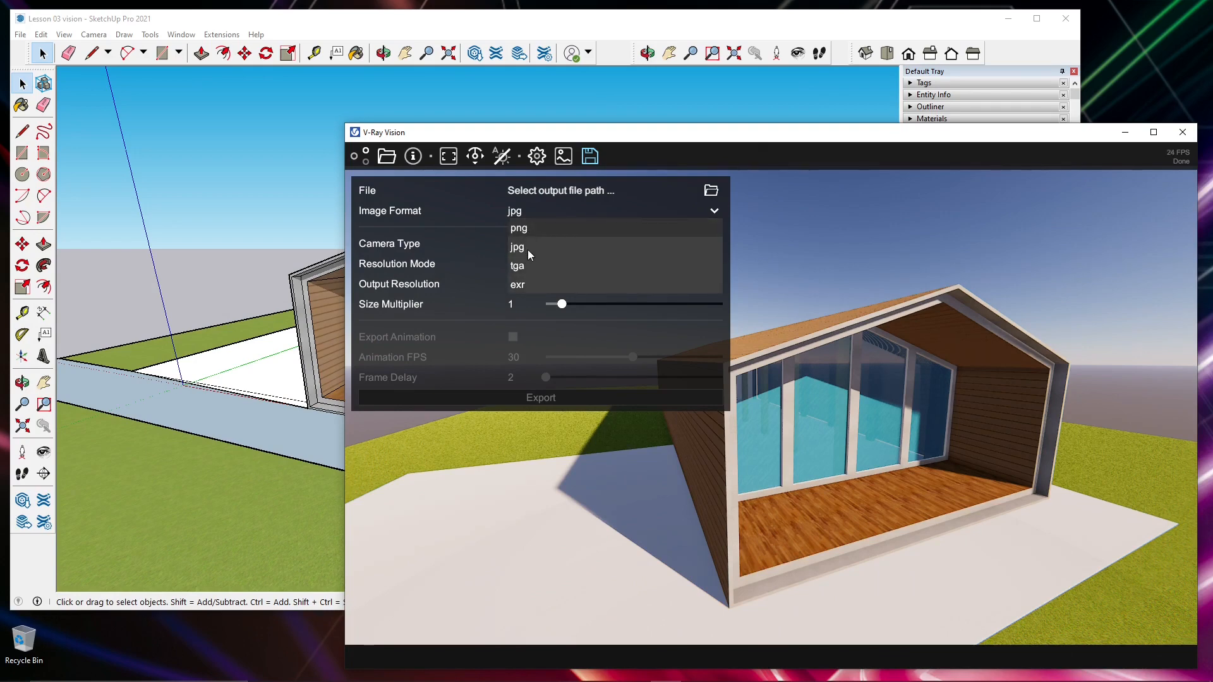
left_click(525, 286)
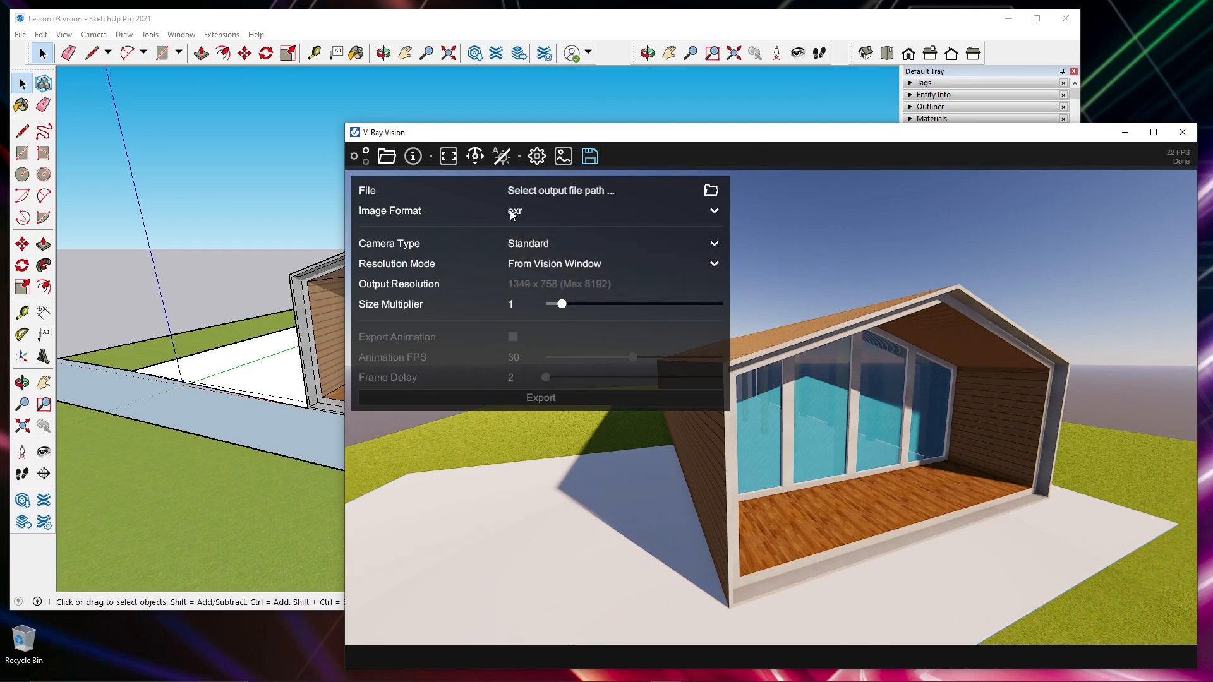
left_click(512, 213)
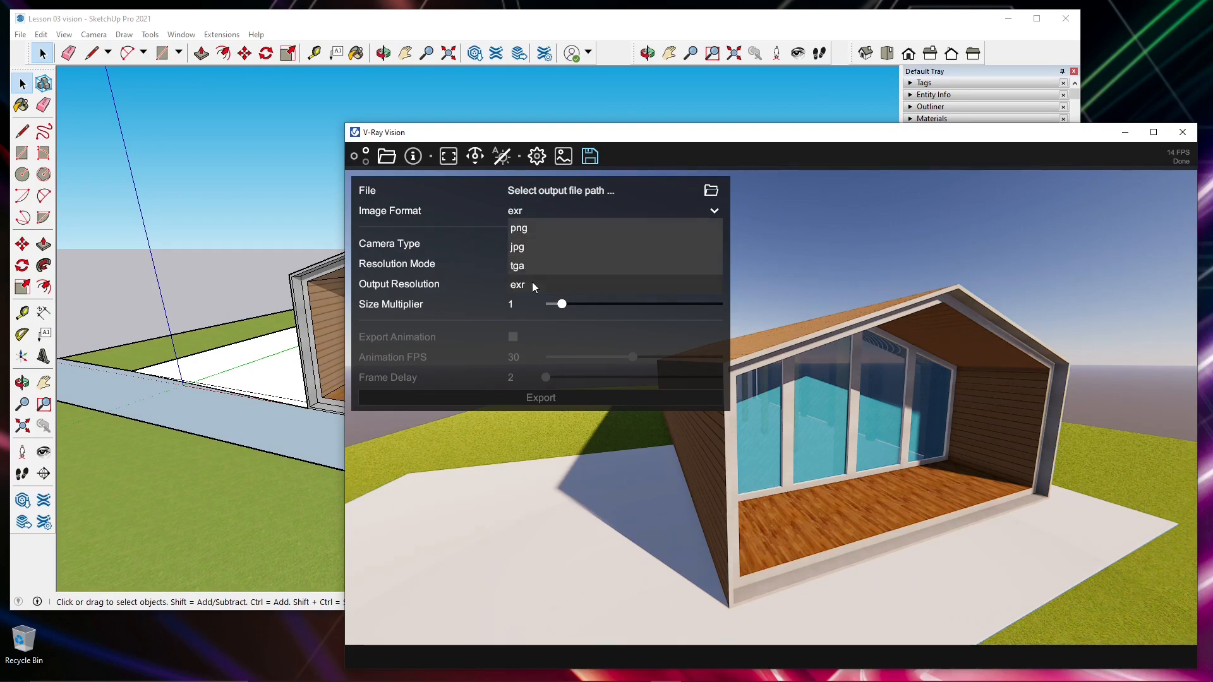
left_click(529, 248)
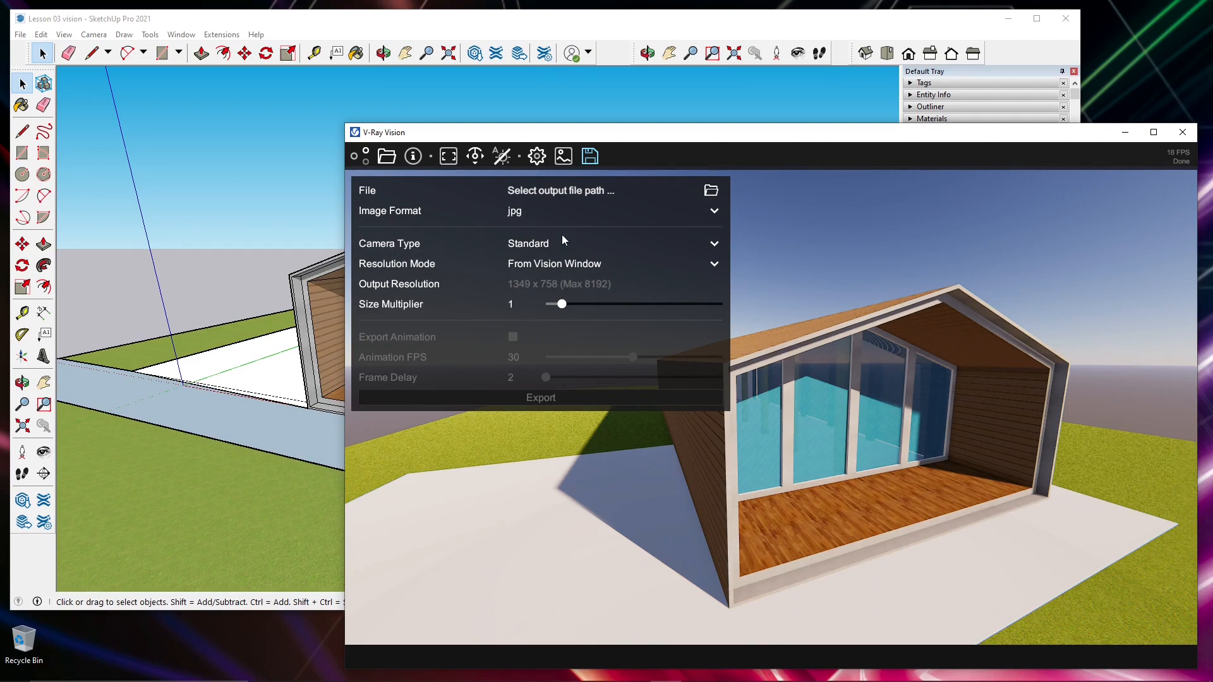
- Review the available export camera types, including the VR panorama and cubemap options, and keep Standard
left_click(543, 244)
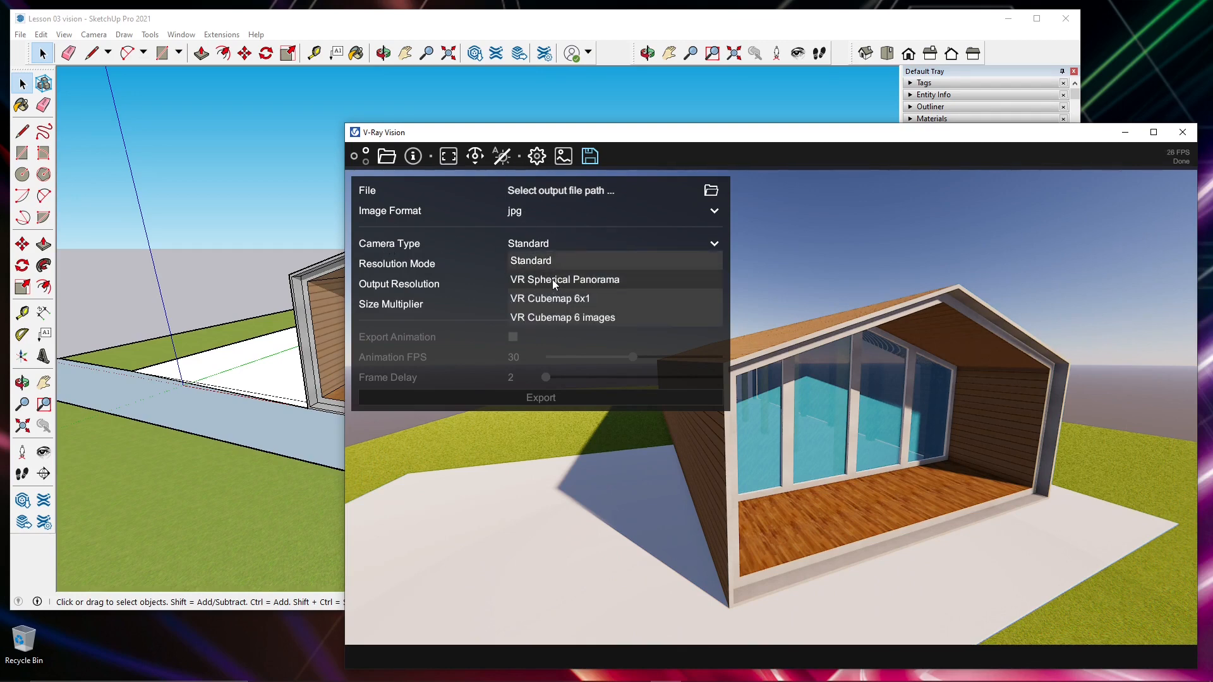
left_click(172, 627)
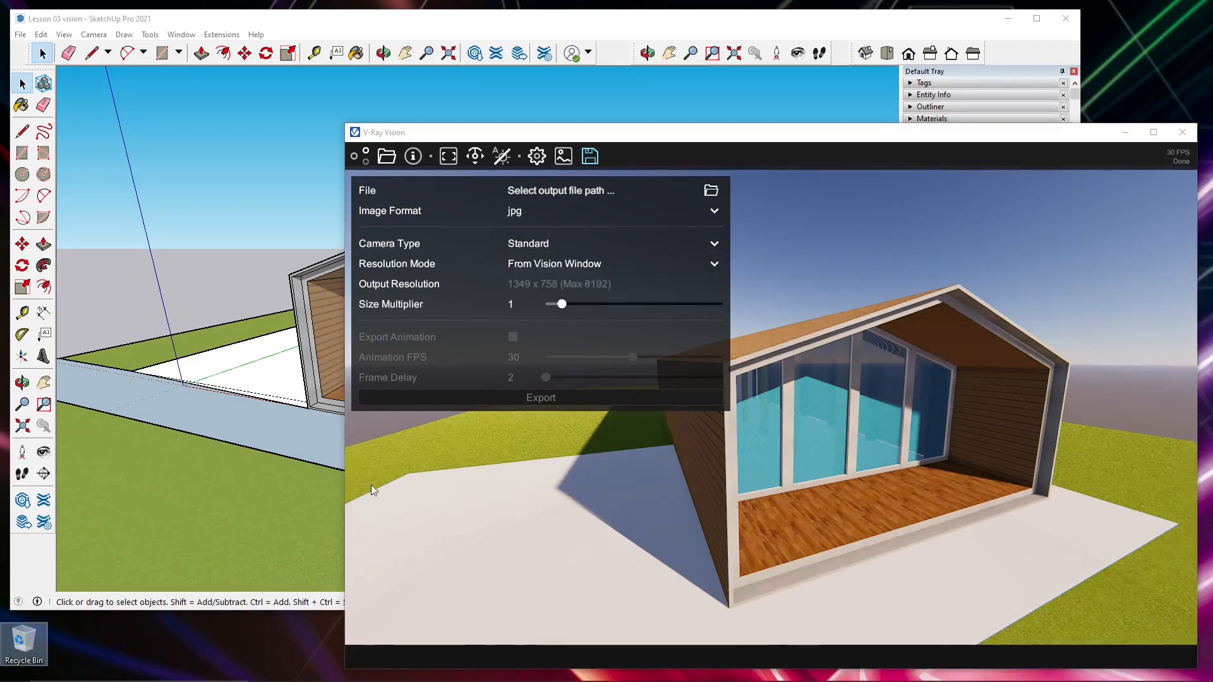
left_click(530, 247)
left_click(529, 246)
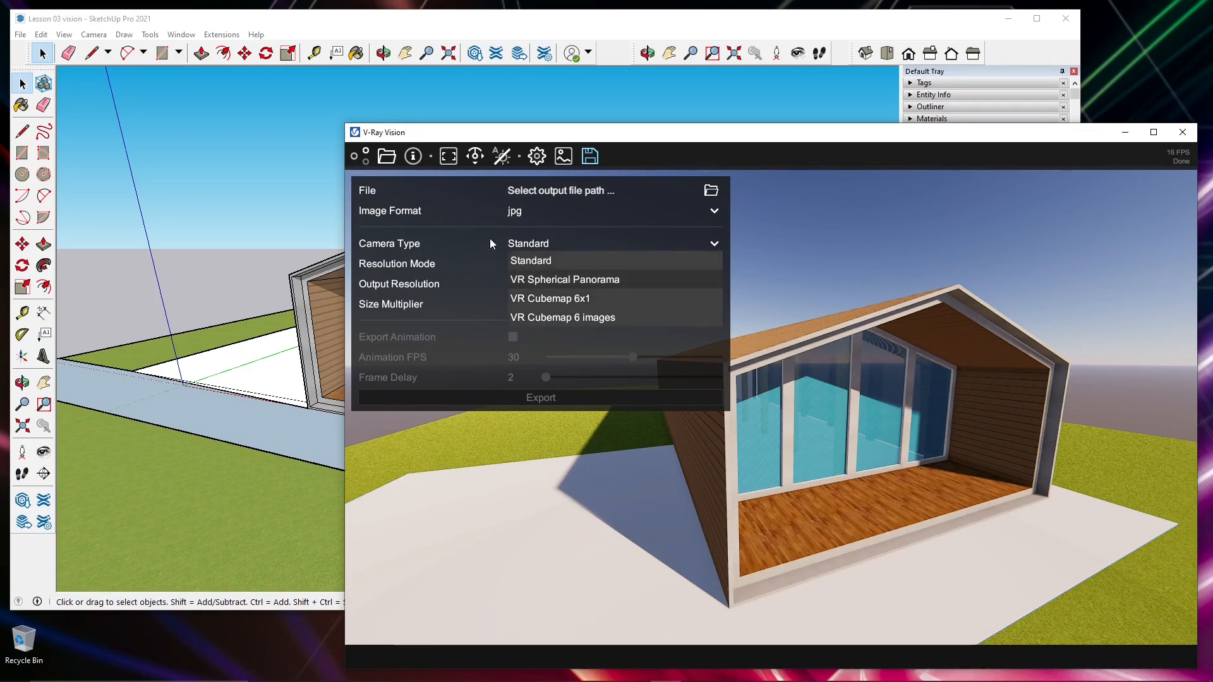
left_click(535, 247)
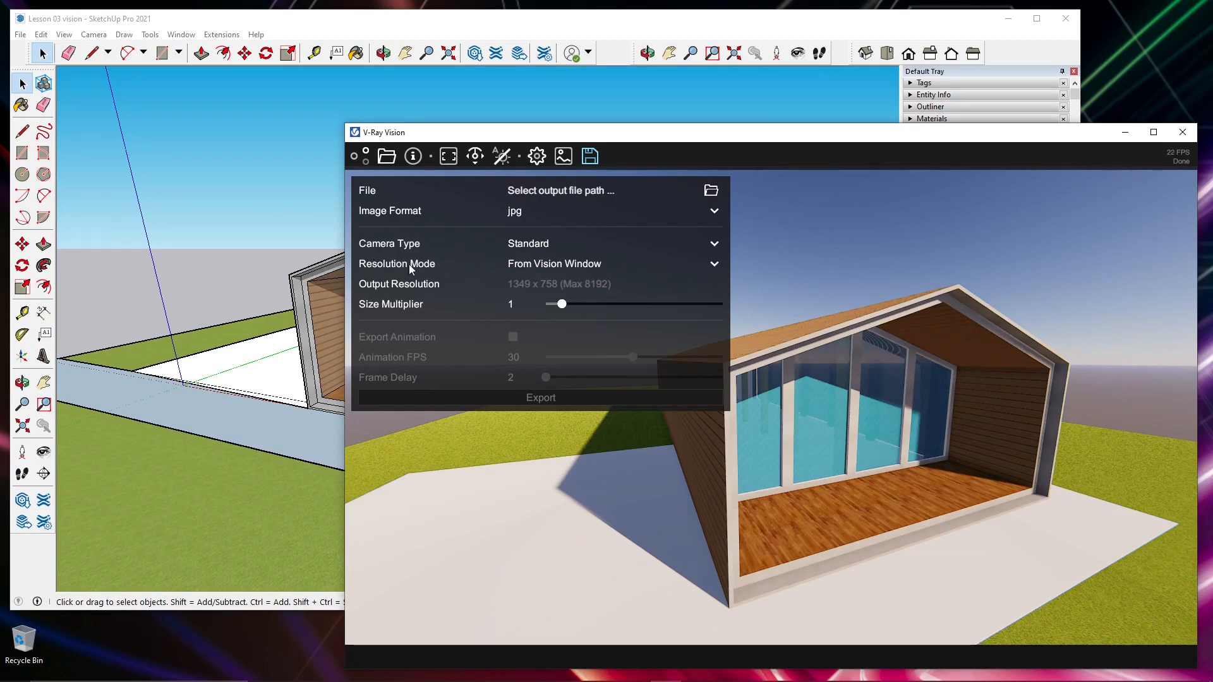
- Set the export resolution mode to From Project and try size multipliers of 3.1921 and 1.3182
left_click(522, 266)
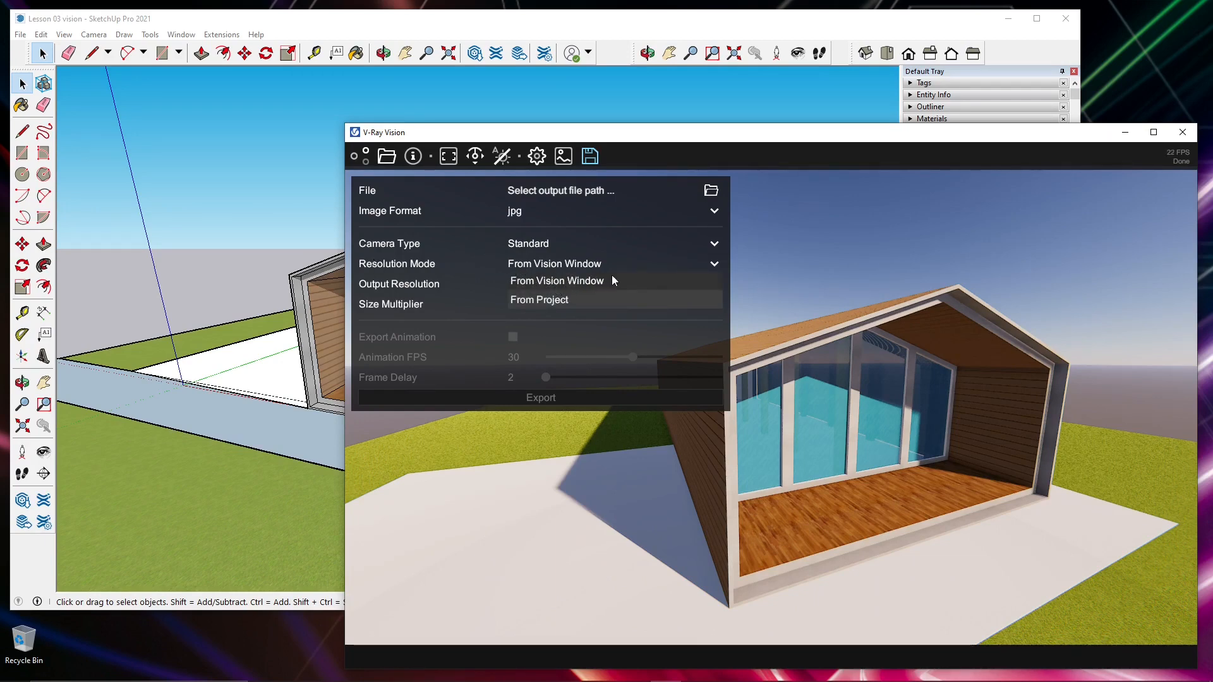
left_click(528, 302)
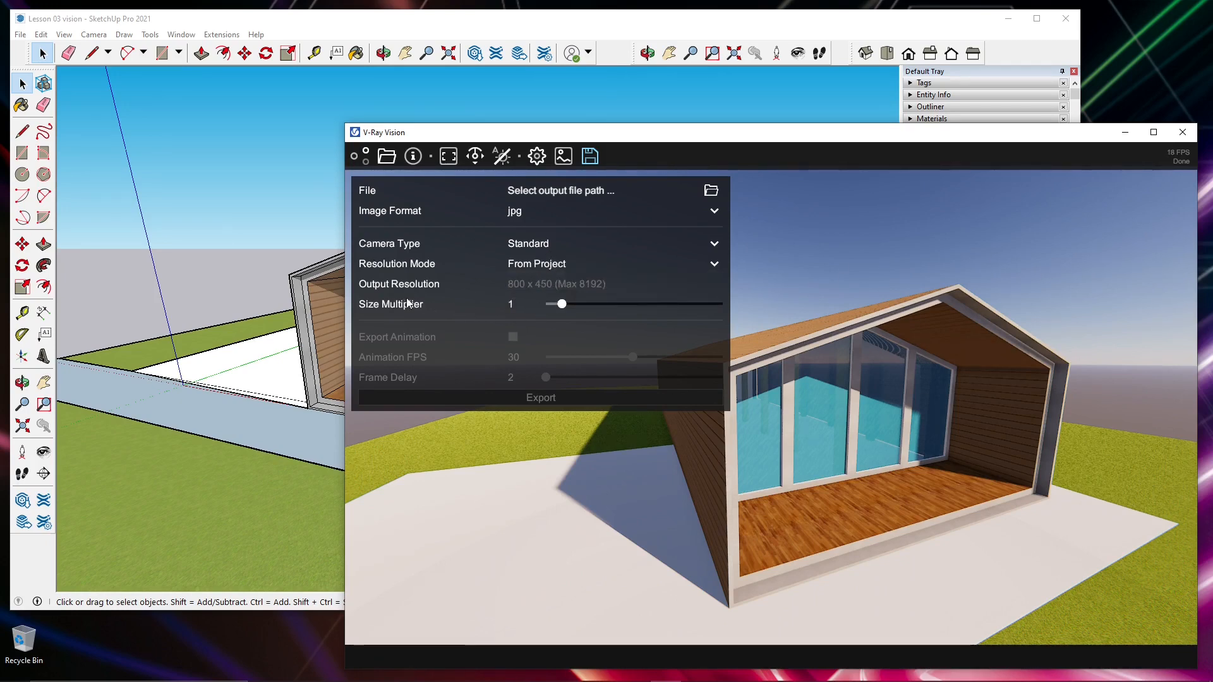
left_click_drag(562, 304, 603, 305)
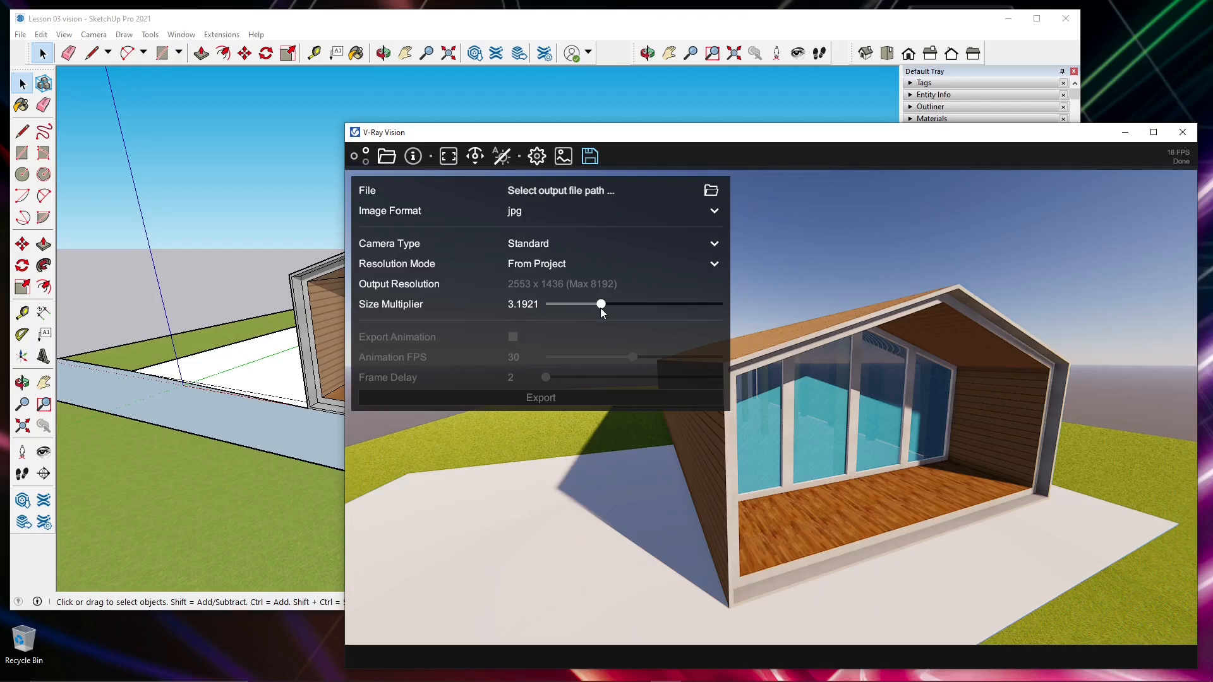
left_click_drag(600, 309, 568, 311)
left_click(537, 265)
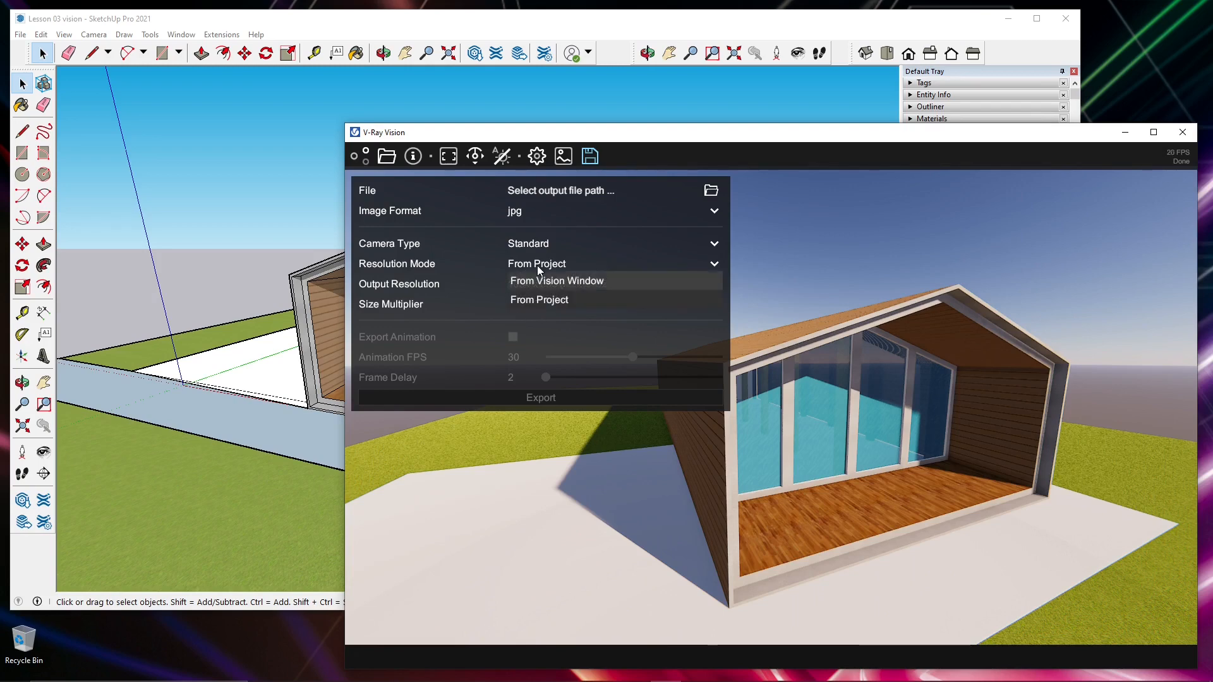
left_click(552, 301)
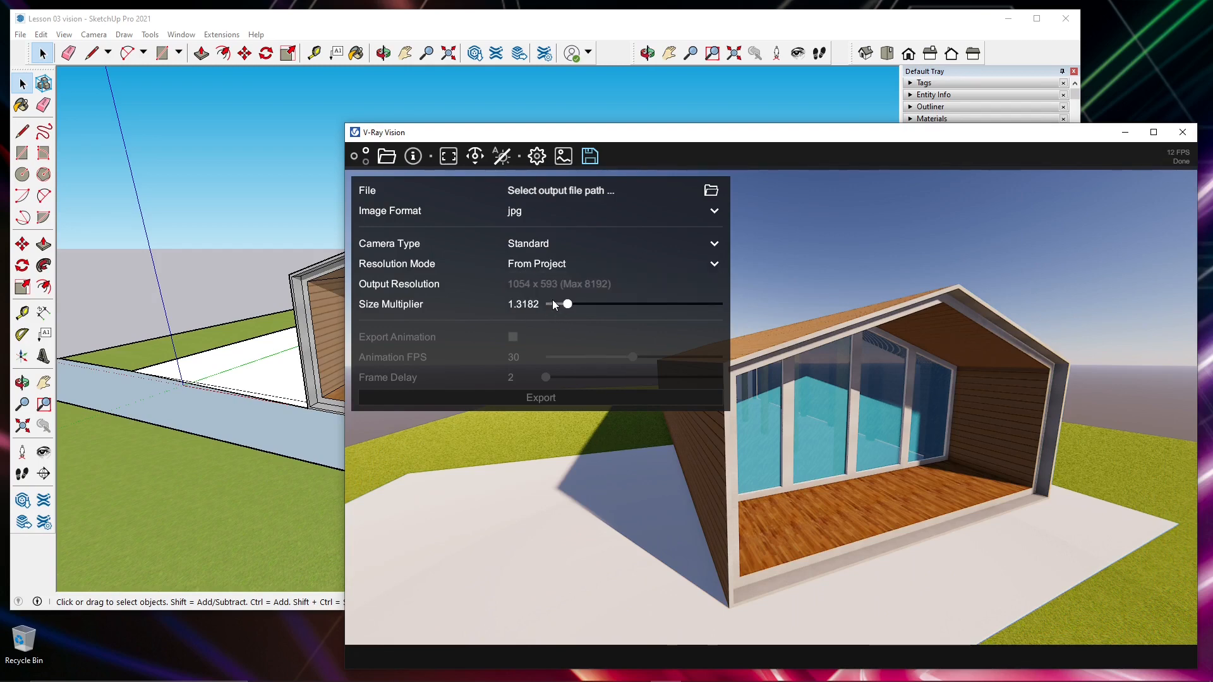
- Set the export resolution mode to From Vision Window and the size multiplier to 1
left_click(533, 263)
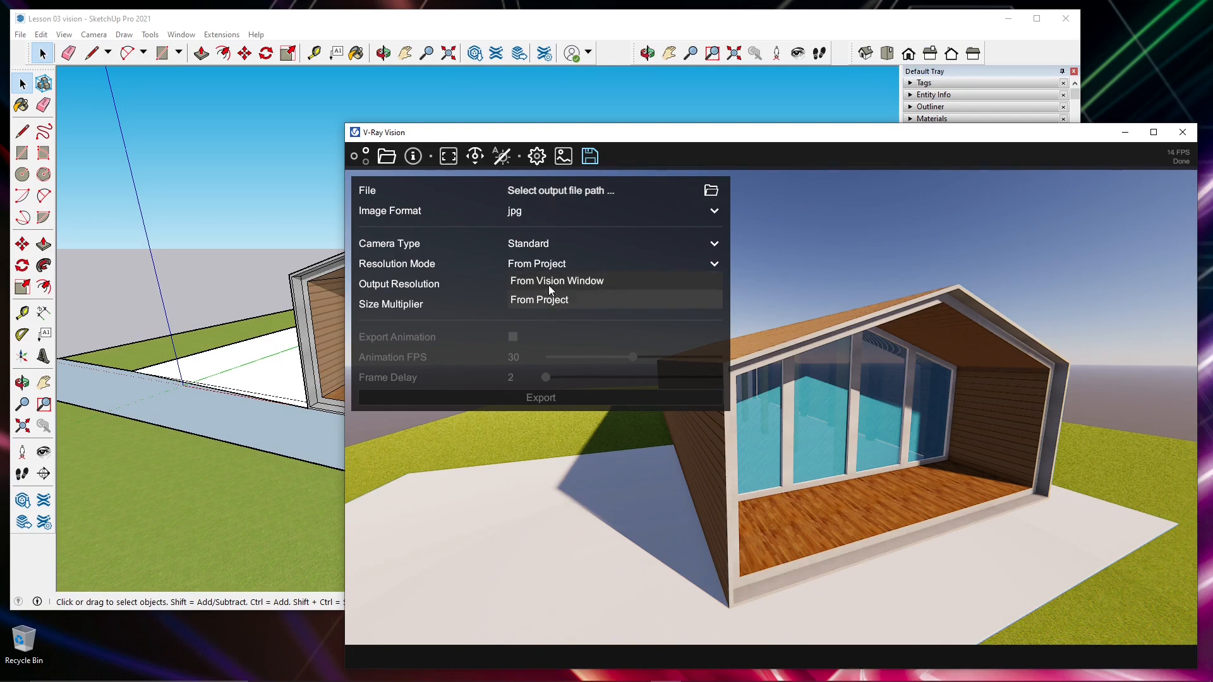
left_click(549, 286)
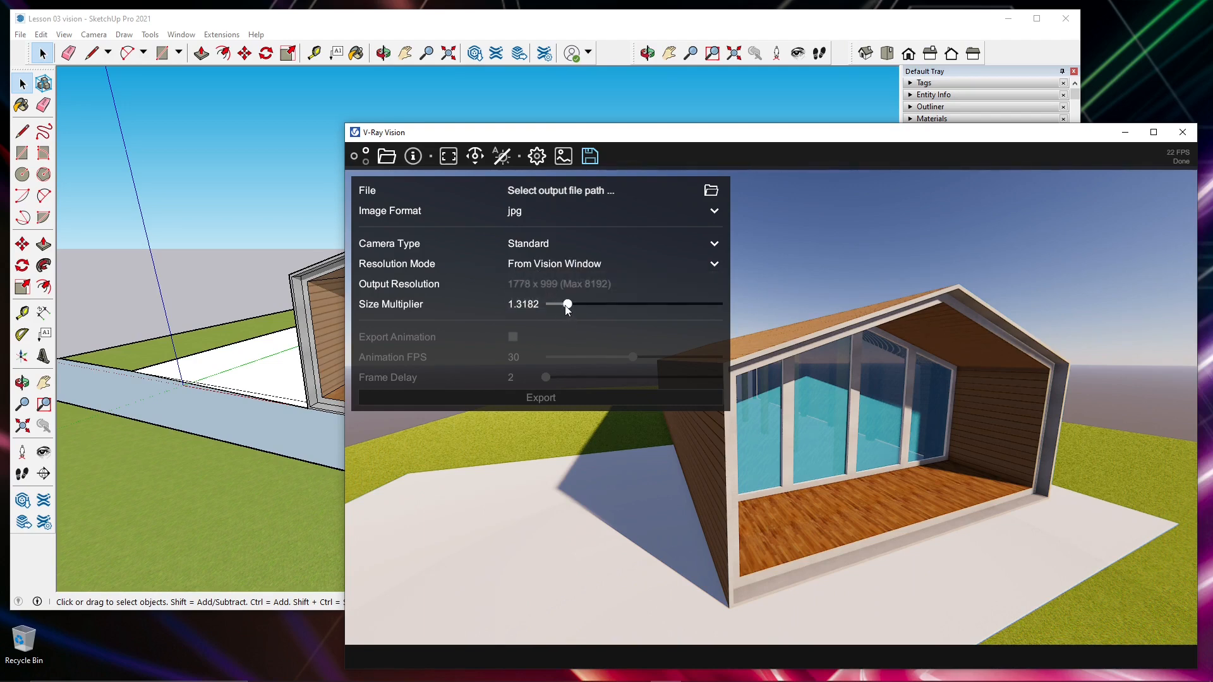
mouse_move(566, 304)
left_mouse_down()
mouse_move(549, 306)
mouse_move(561, 305)
left_mouse_up()
double_click(519, 303)
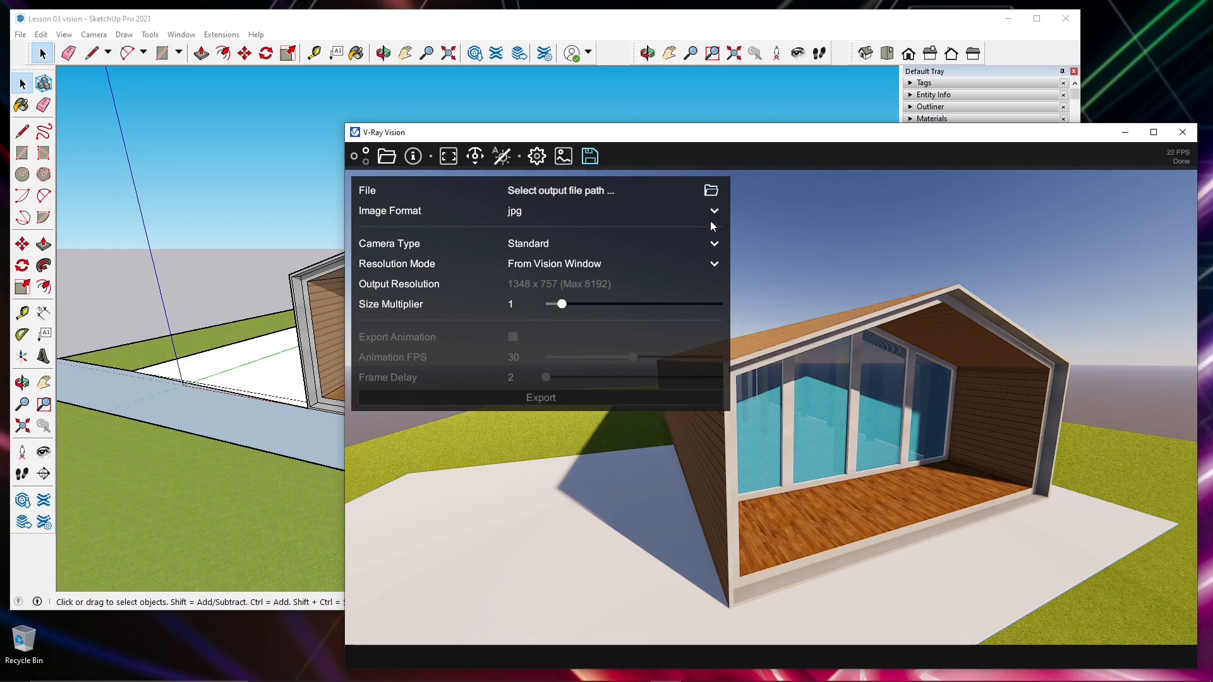
- Set the output file to test 2 in the Vray 5 Sketchup 2021 Rendering folder and export the image
left_click(713, 191)
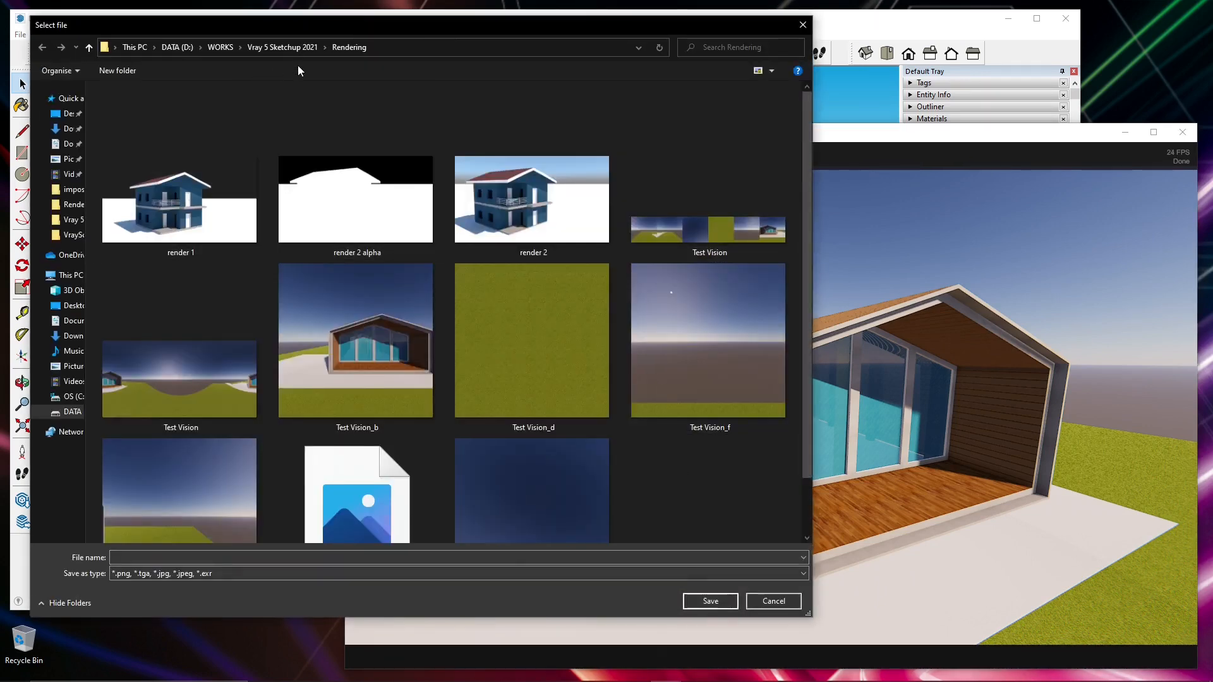
left_click(298, 48)
left_click(190, 136)
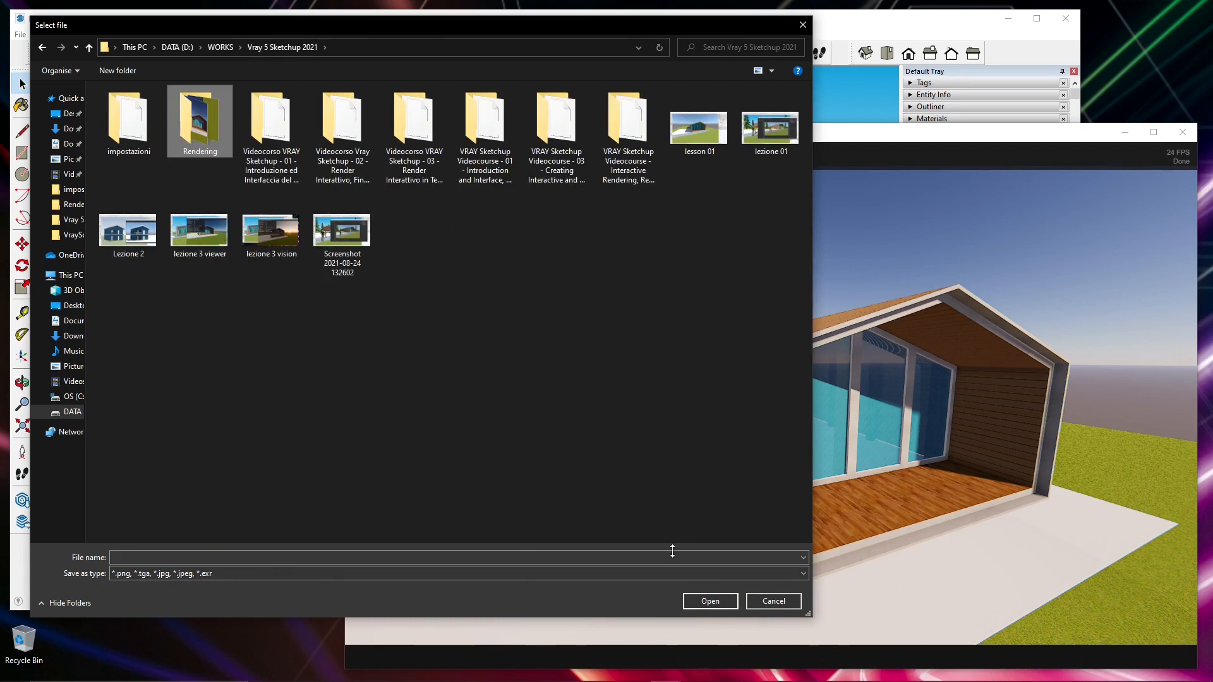
left_click(692, 601)
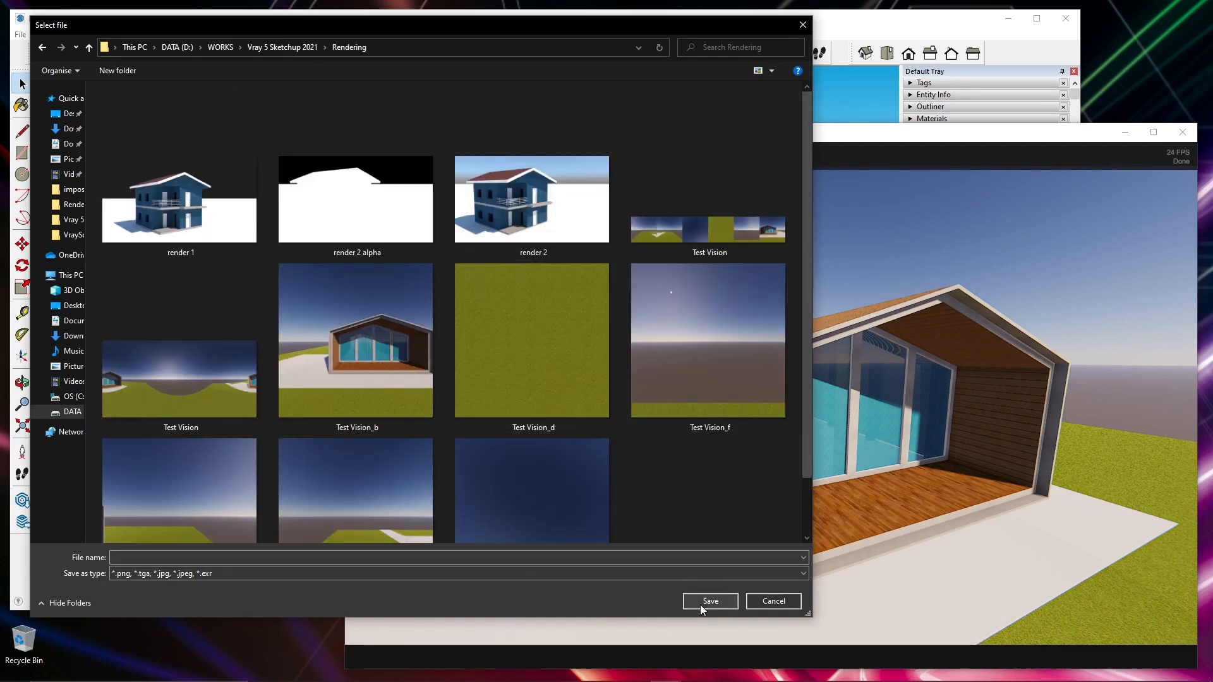
left_click(155, 556)
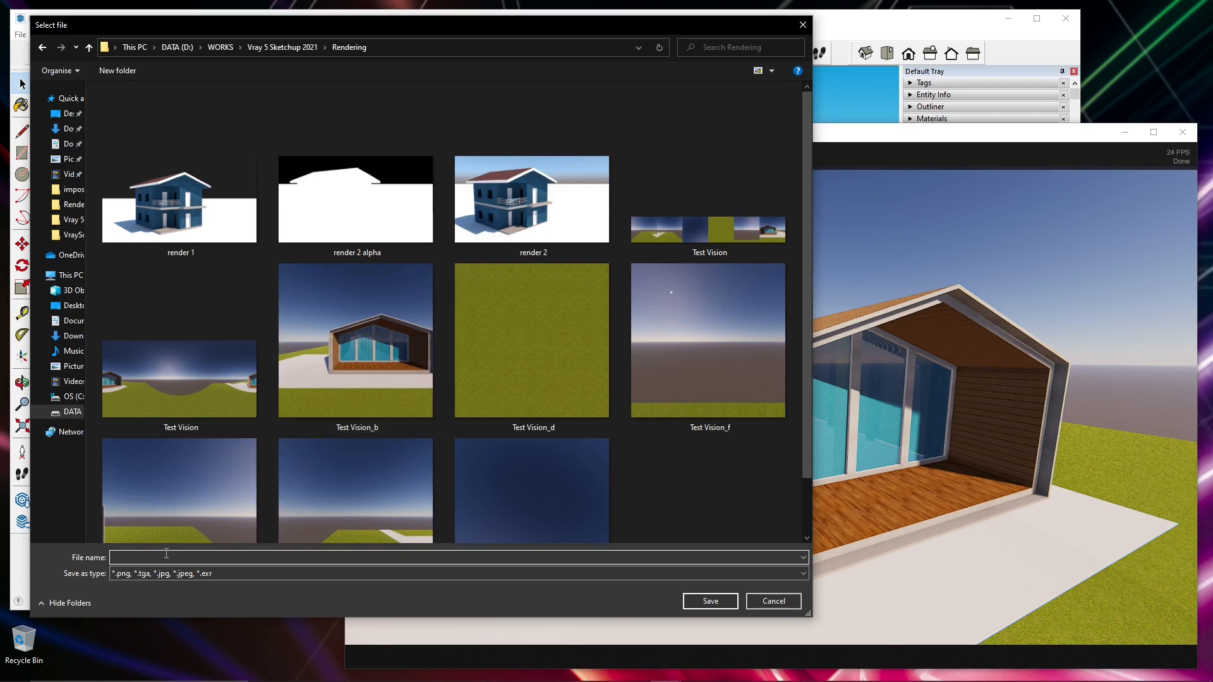
type("test 2")
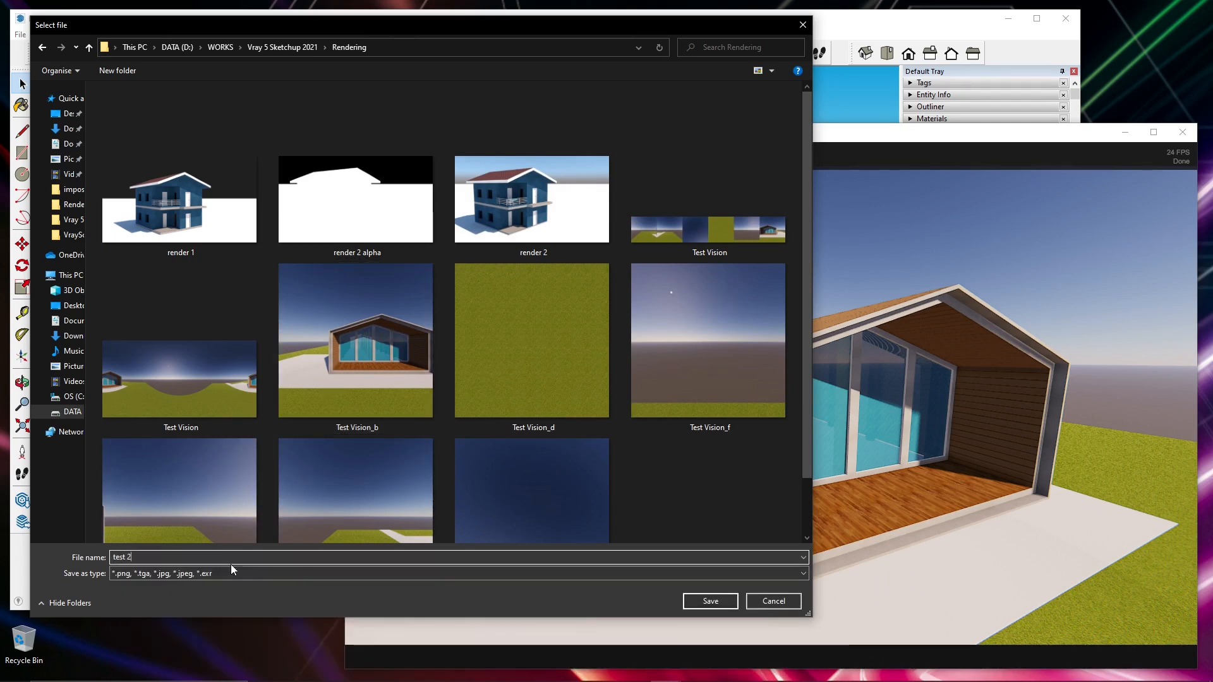
left_click(714, 602)
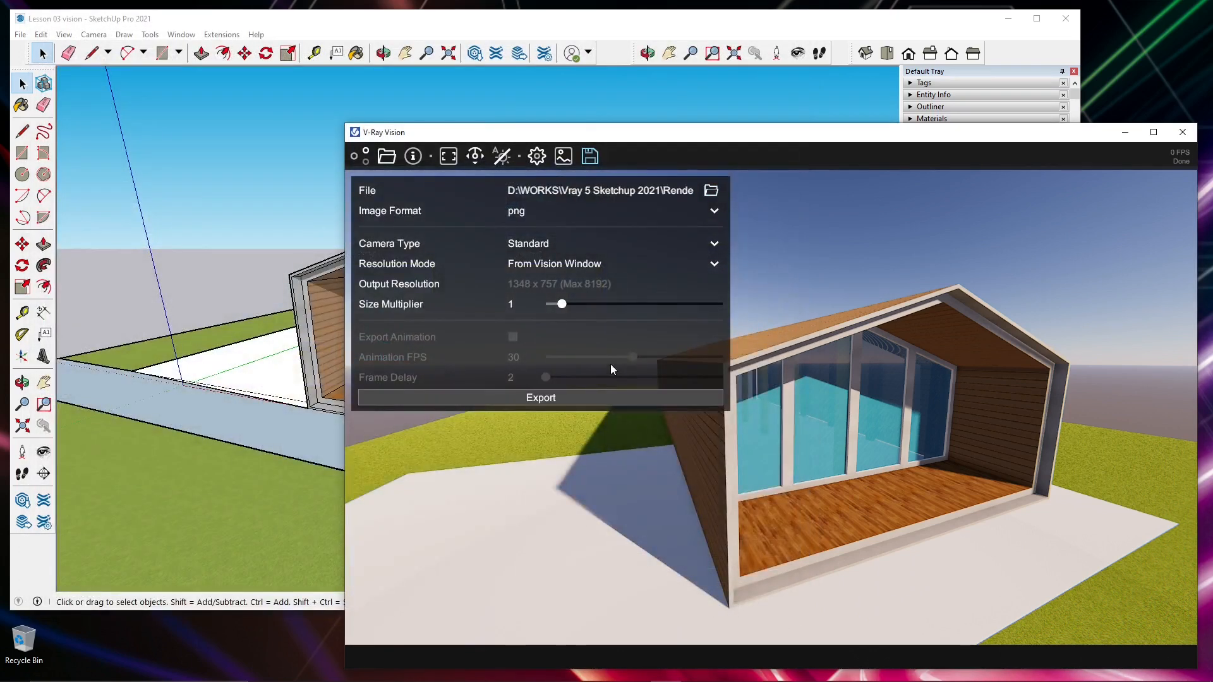
left_click(529, 398)
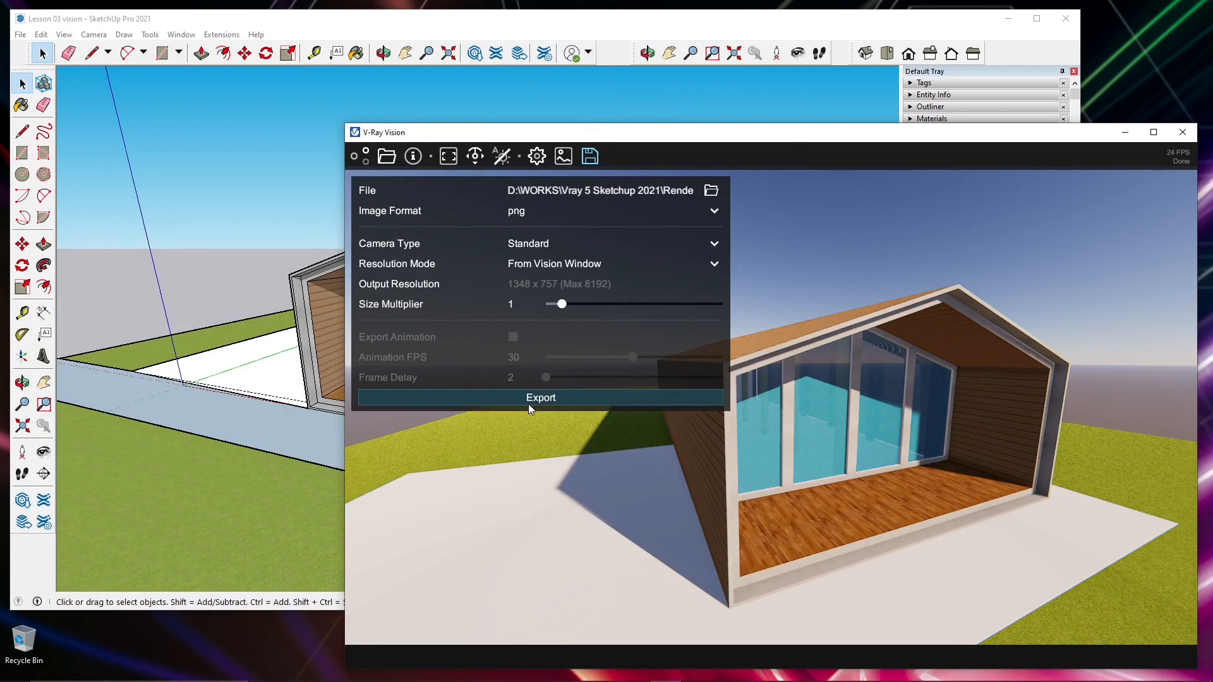
- Browse the Rendering folder to examine the exported test 2 image and the Test Vision spherical panorama and cubemap strip
left_click(712, 189)
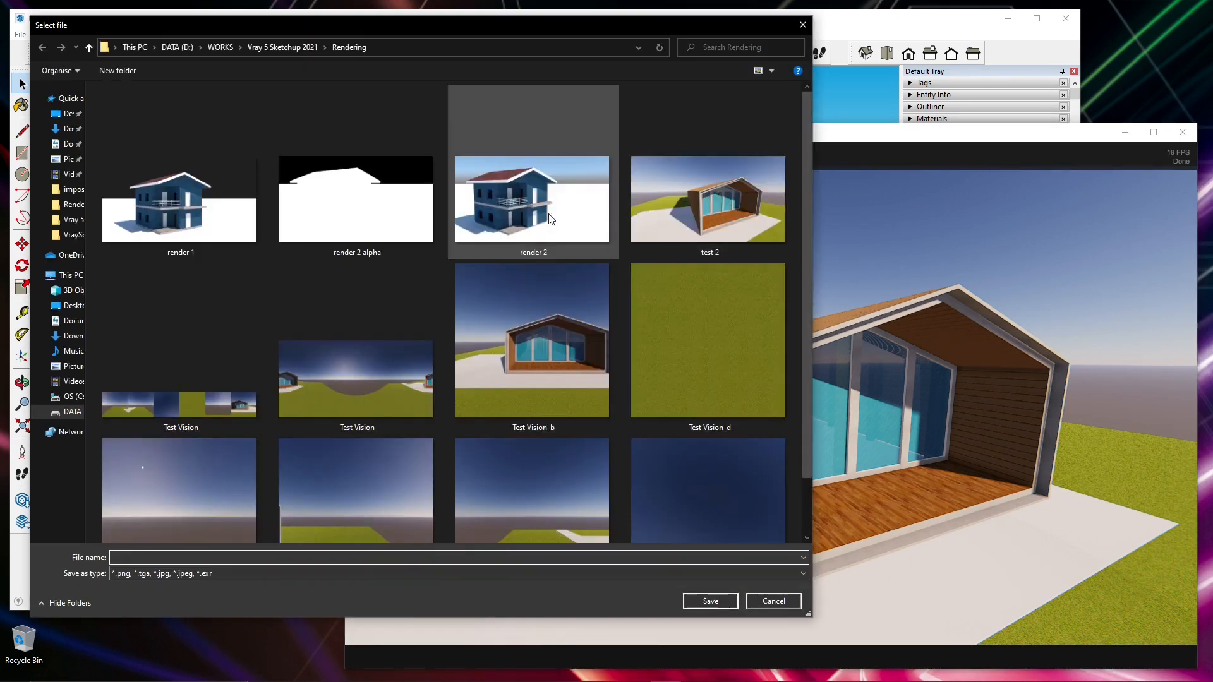
left_click(734, 213)
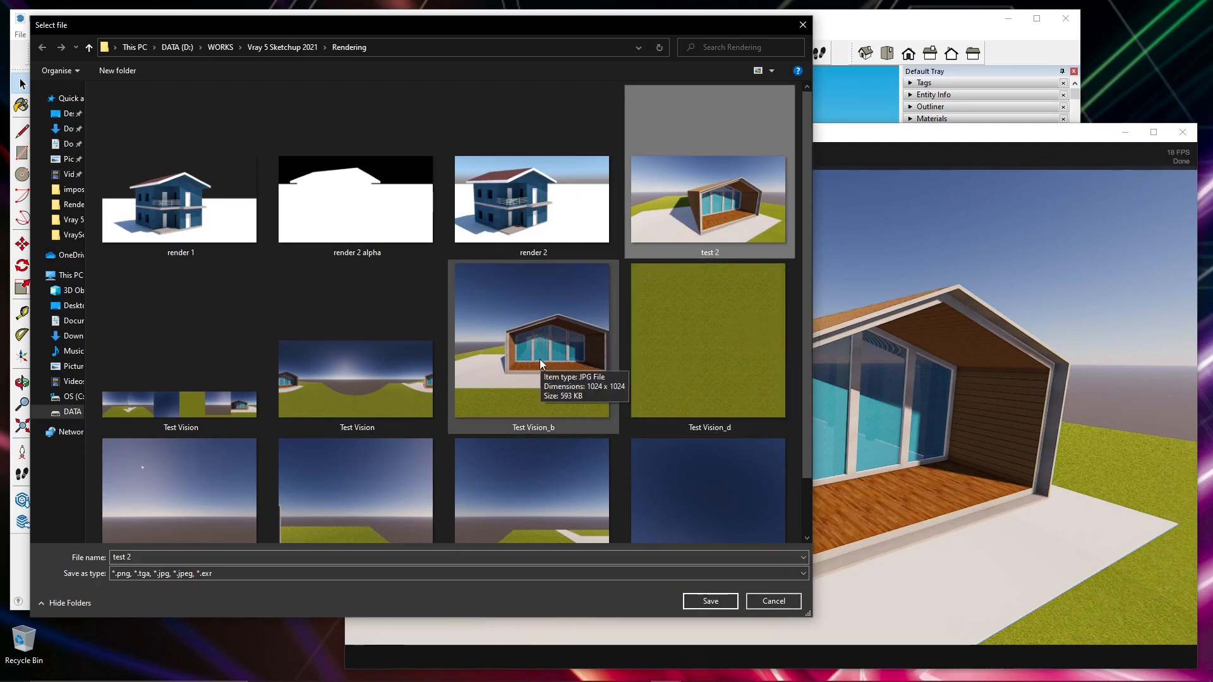
left_click(392, 400)
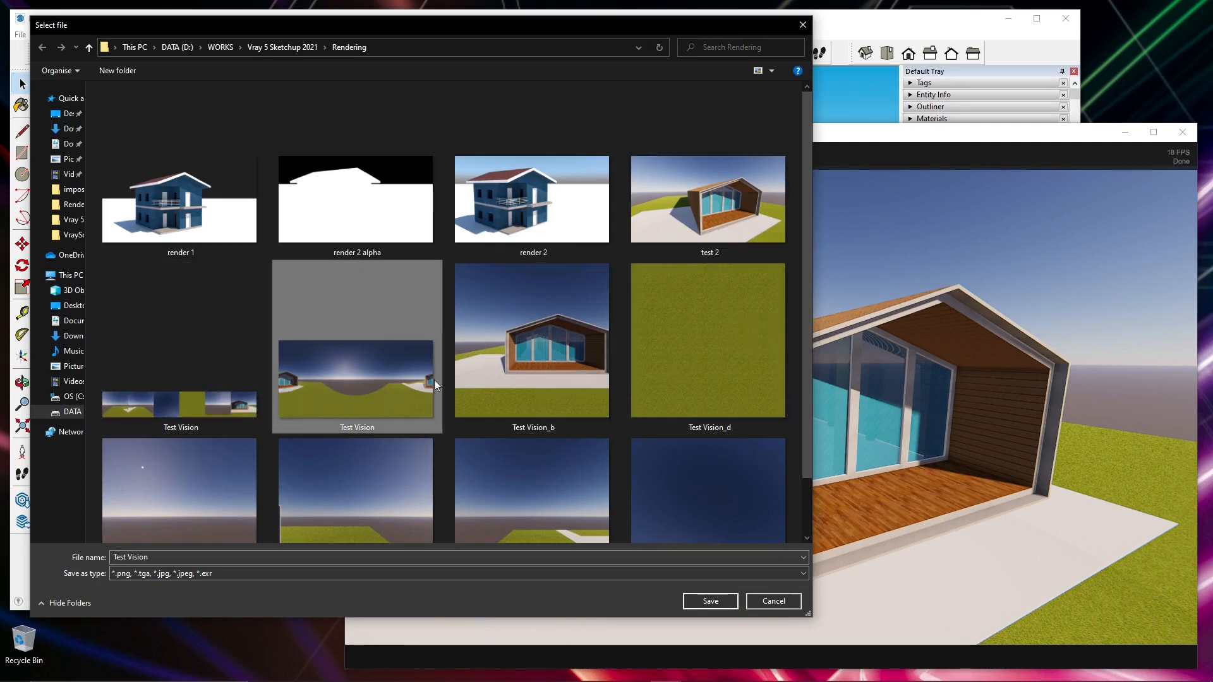
left_click(534, 373)
left_click(686, 367)
scroll(611, 398, "down", 1)
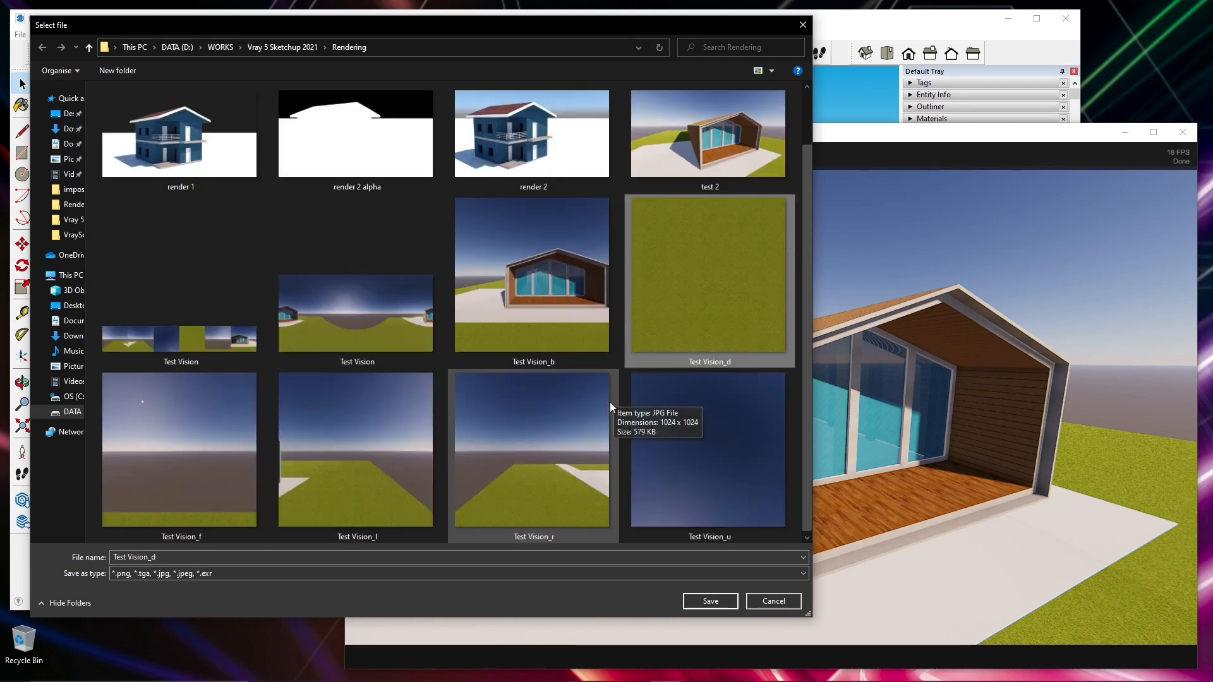
left_click(373, 347)
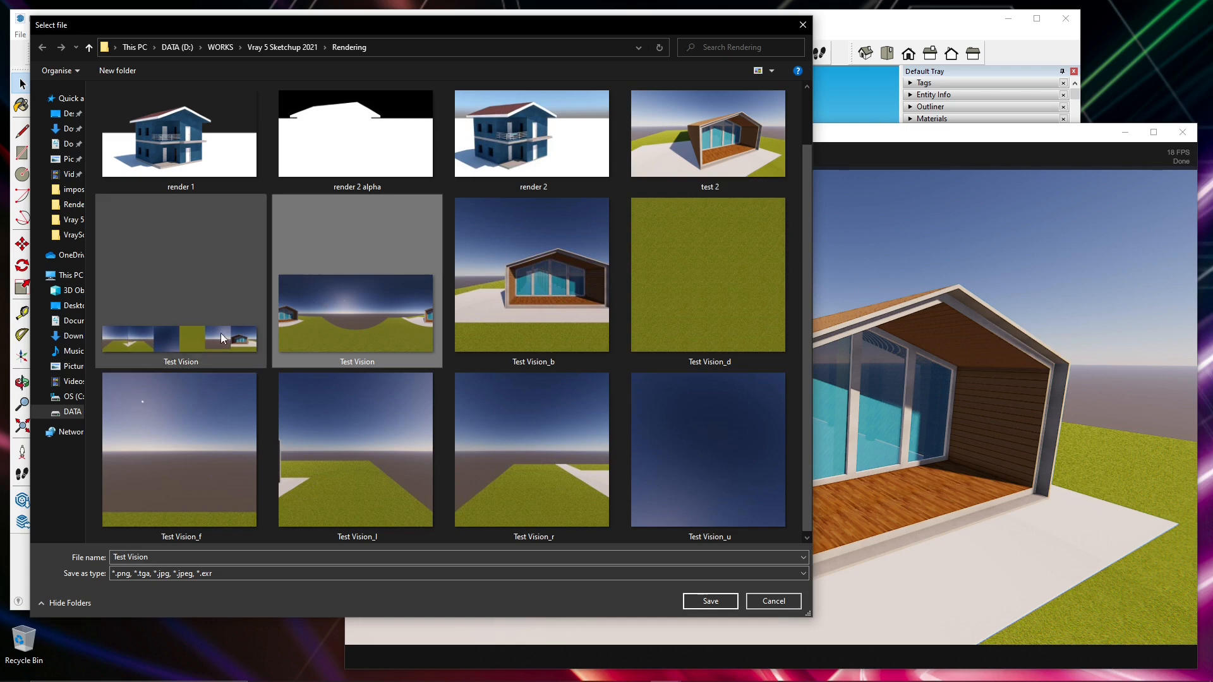
left_click(169, 352)
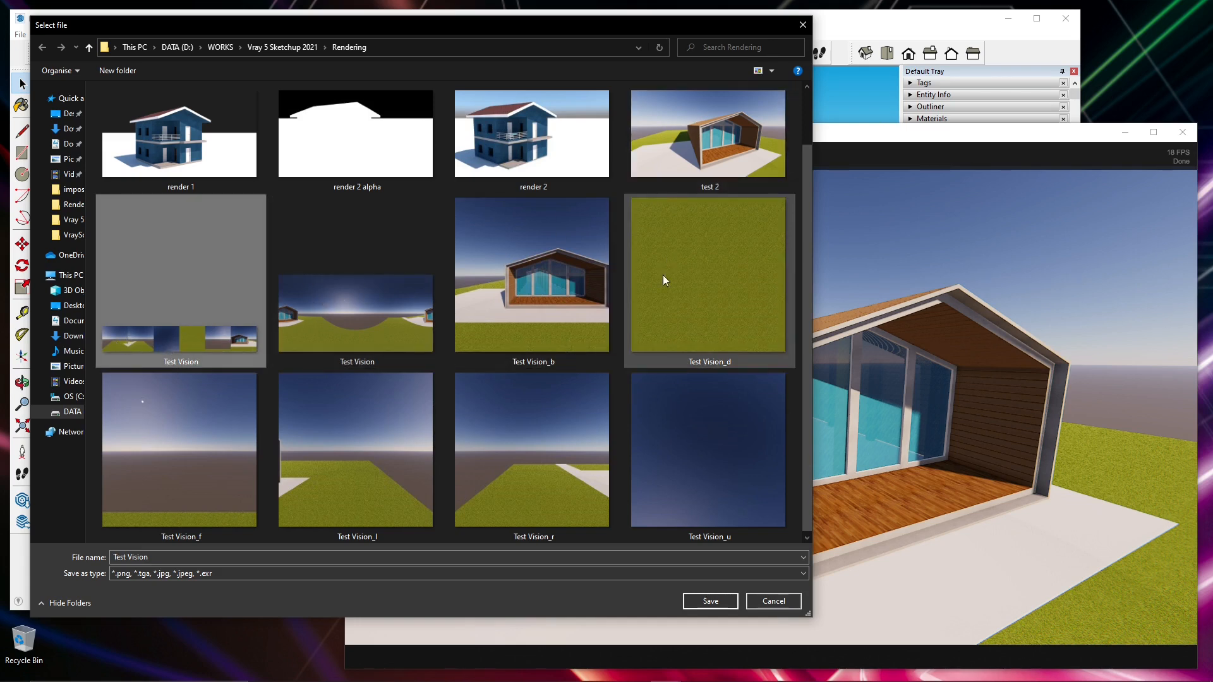
- Examine the six separate Test Vision cubemap face images, and leave the file selection without changing the output file
left_click(671, 297)
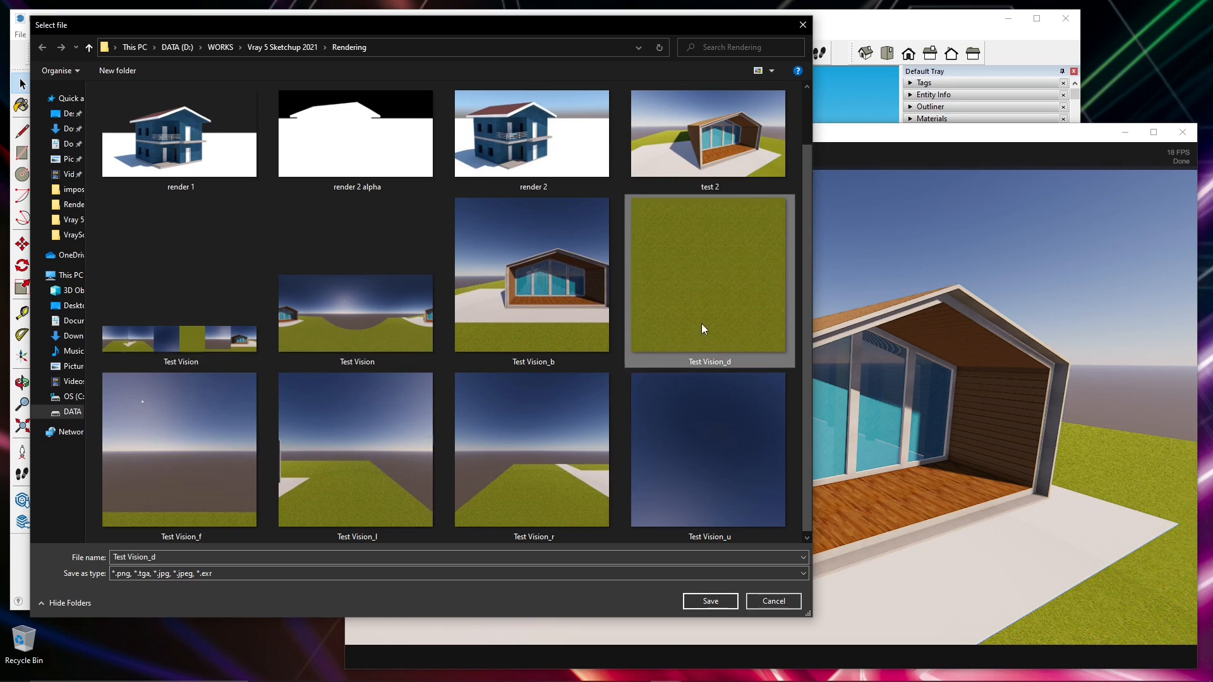
left_click(392, 447)
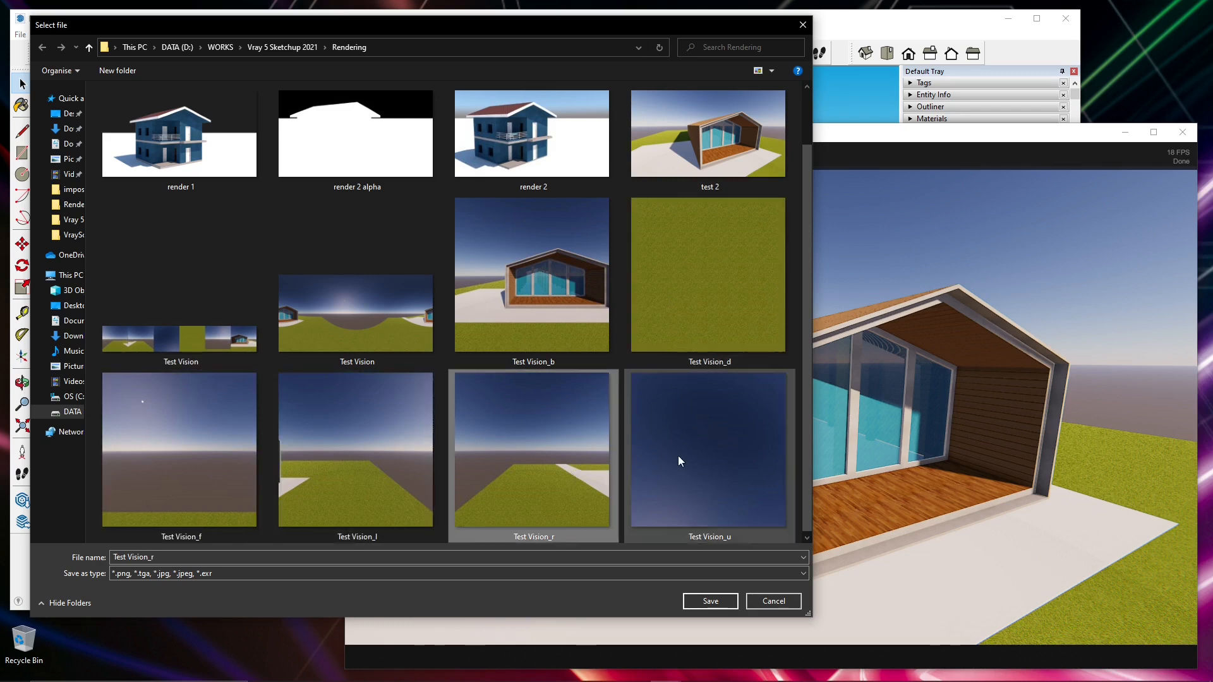
left_click(682, 285)
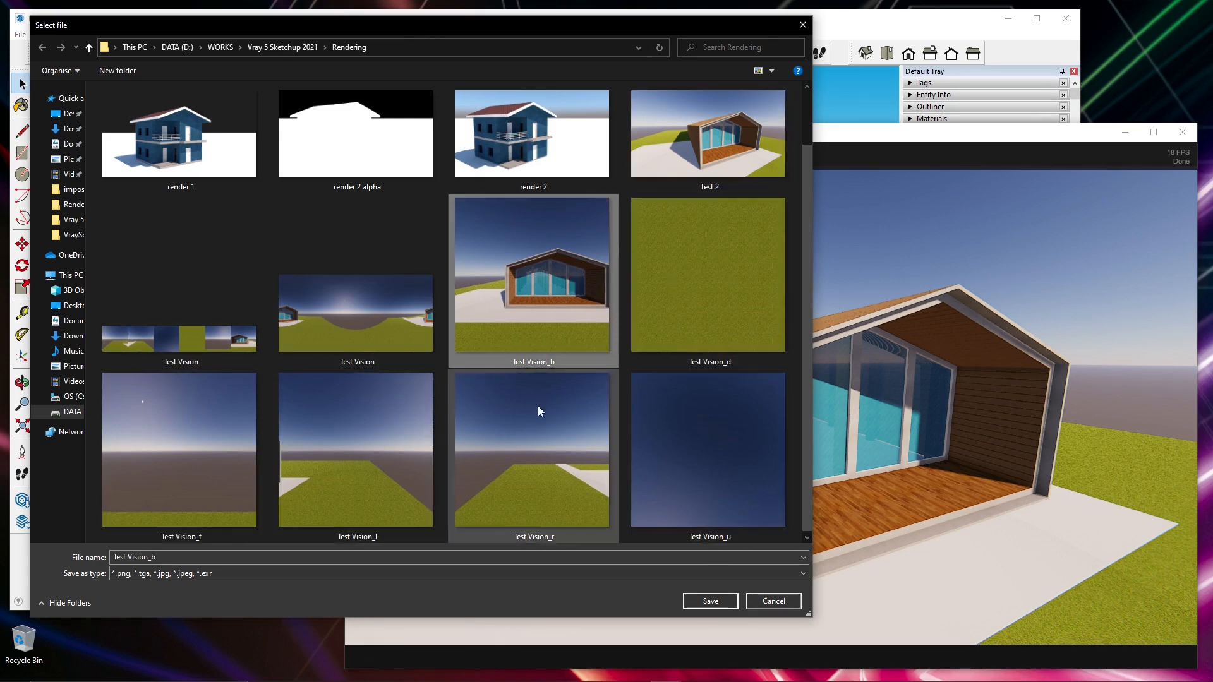
left_click(285, 441)
left_click(237, 436)
left_click(524, 426)
left_click(674, 417)
left_click(669, 297)
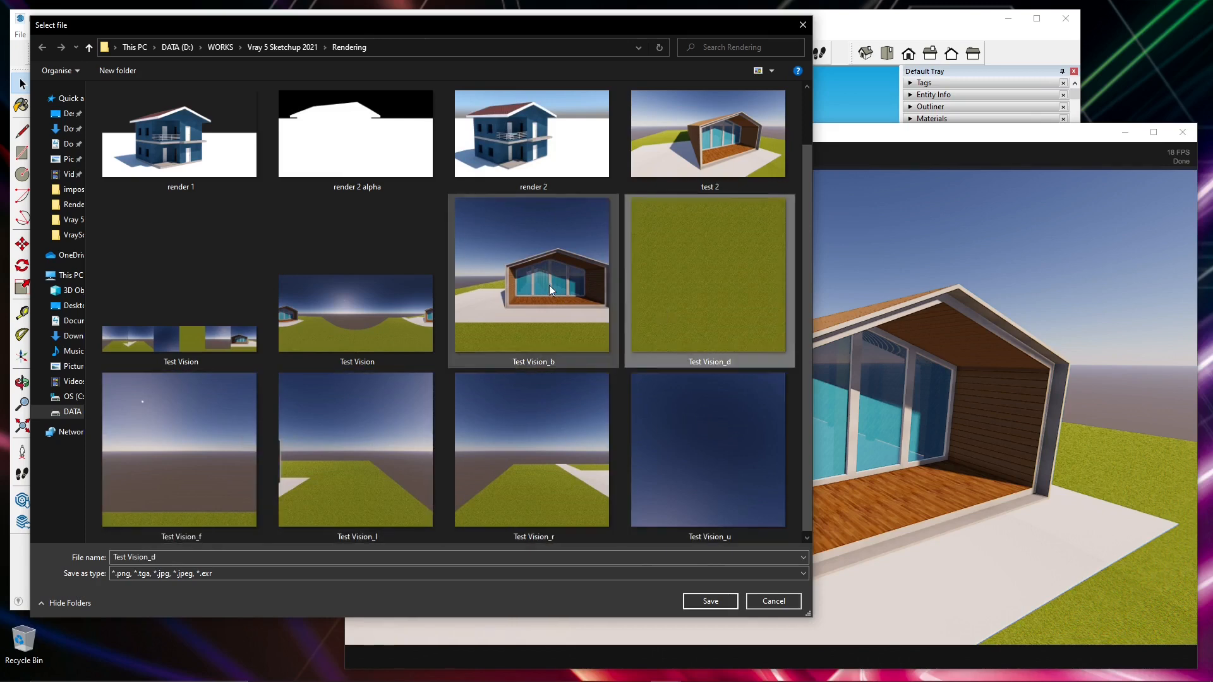
left_click(549, 284)
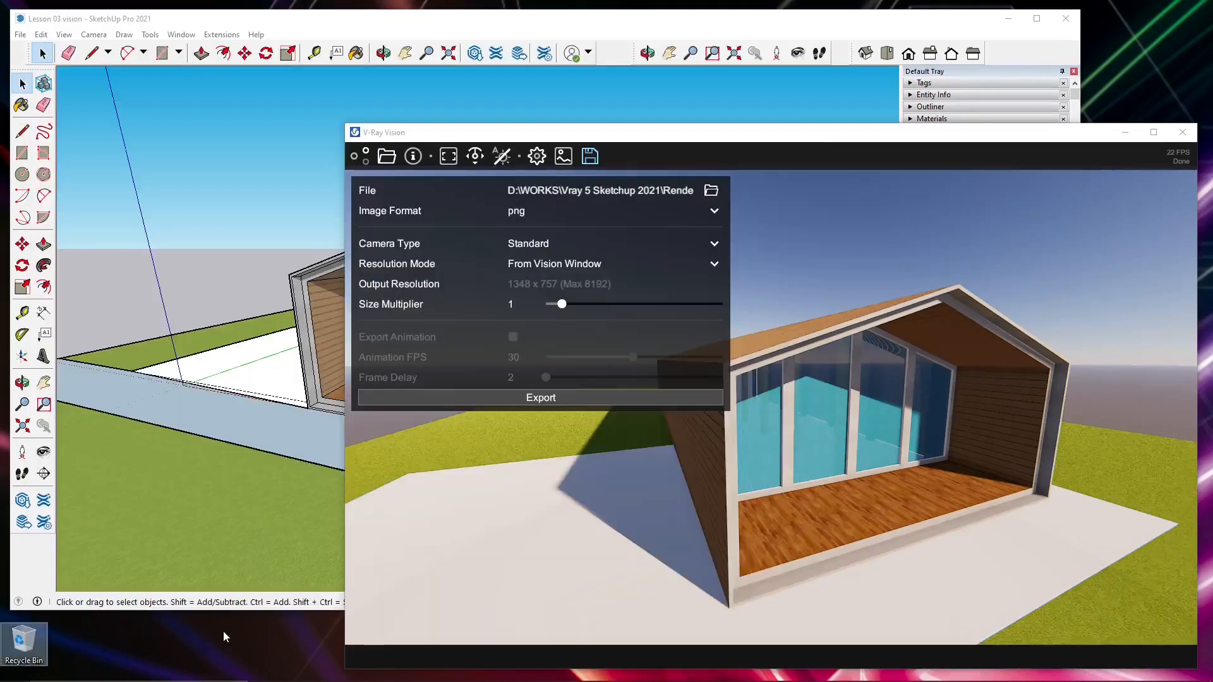
- Review the export camera type options once more and keep Standard
left_click(527, 245)
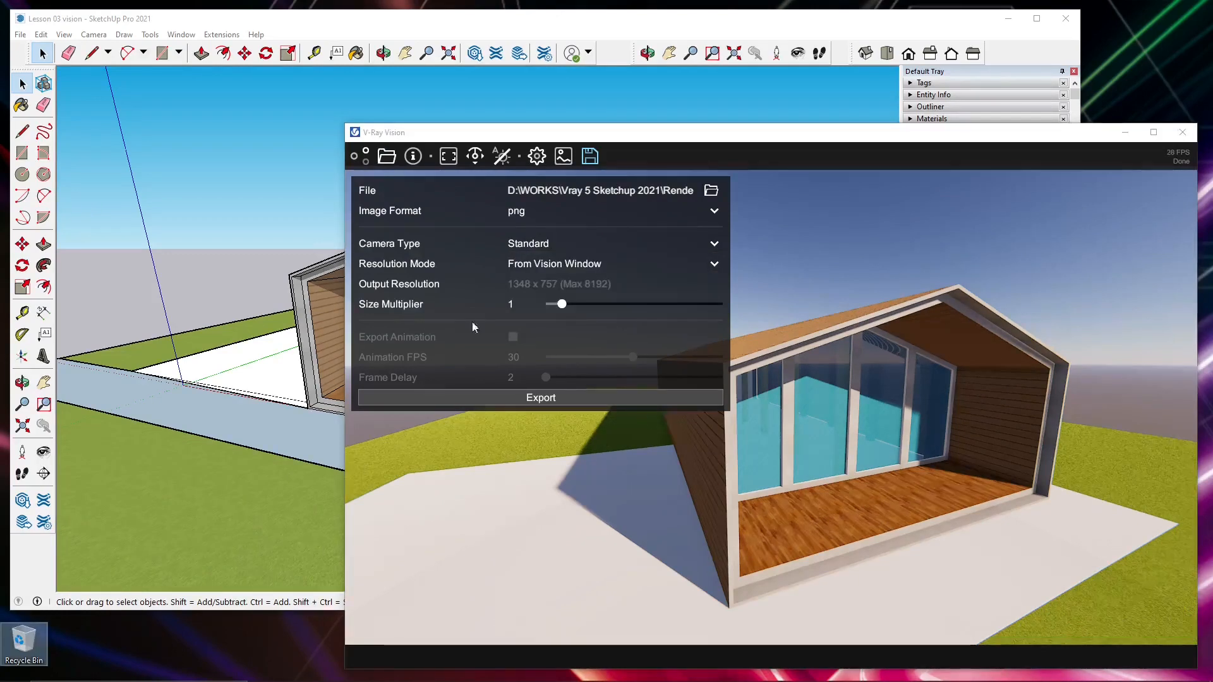
left_click(519, 260)
left_click(520, 260)
left_click(527, 244)
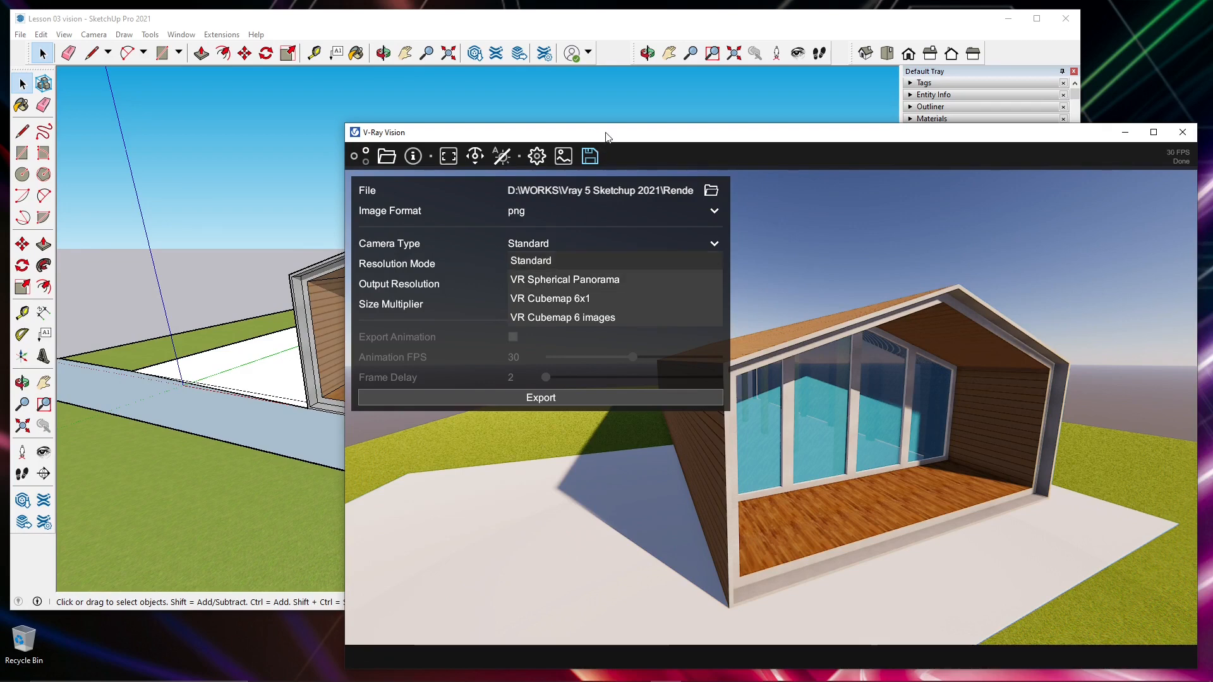
left_click(478, 241)
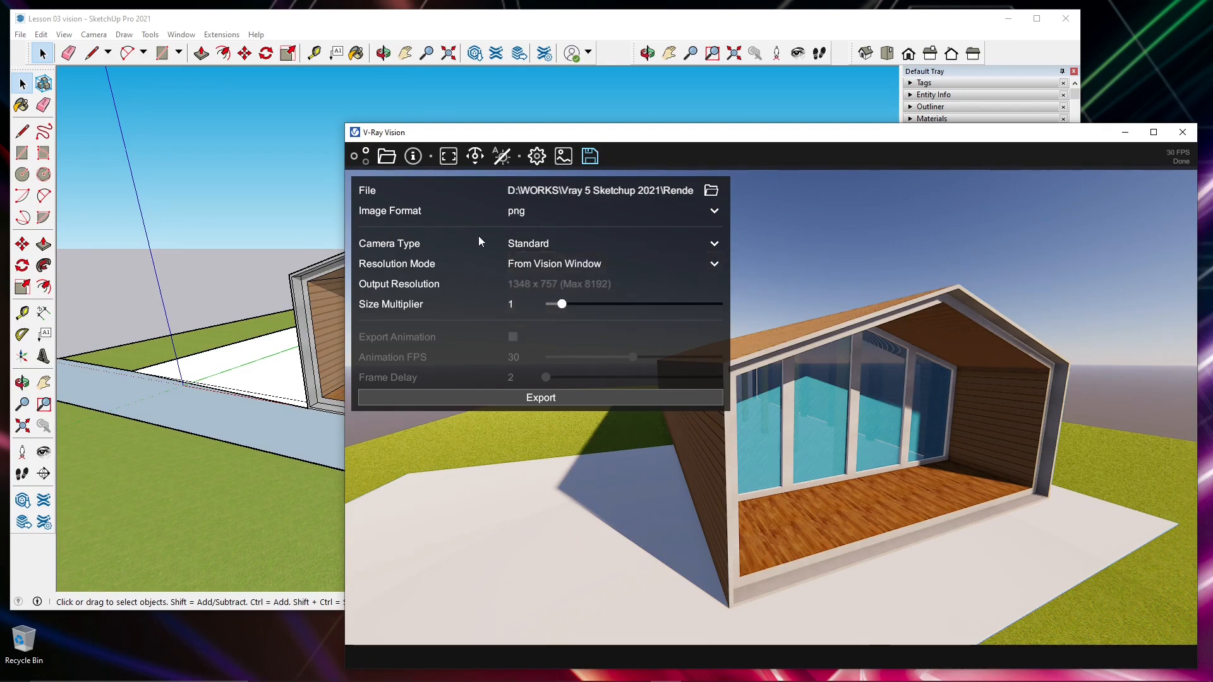